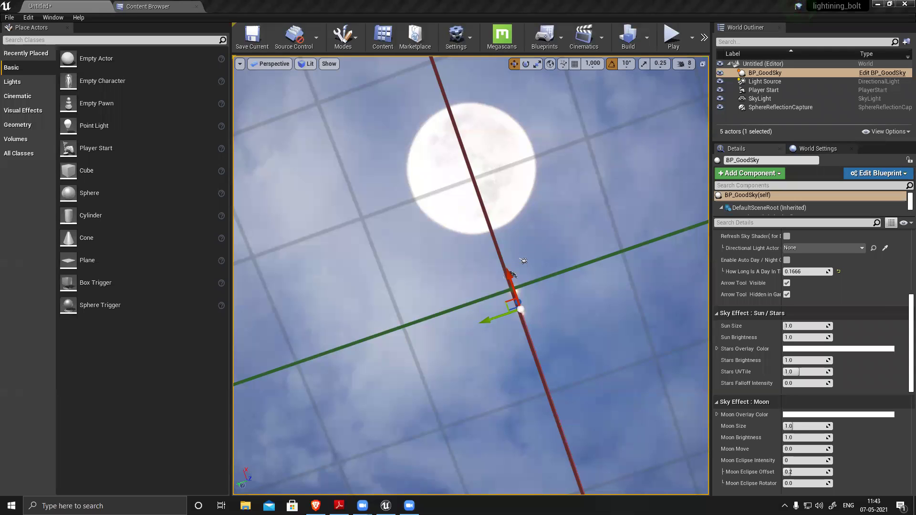
Set the BP_GoodSky moon size to 1.666667, moon brightness to 0.152381 and moon move to -0.247619.
{"action": "scroll", "coordinate": [843, 431], "scroll_direction": "down", "scroll_amount": 2}
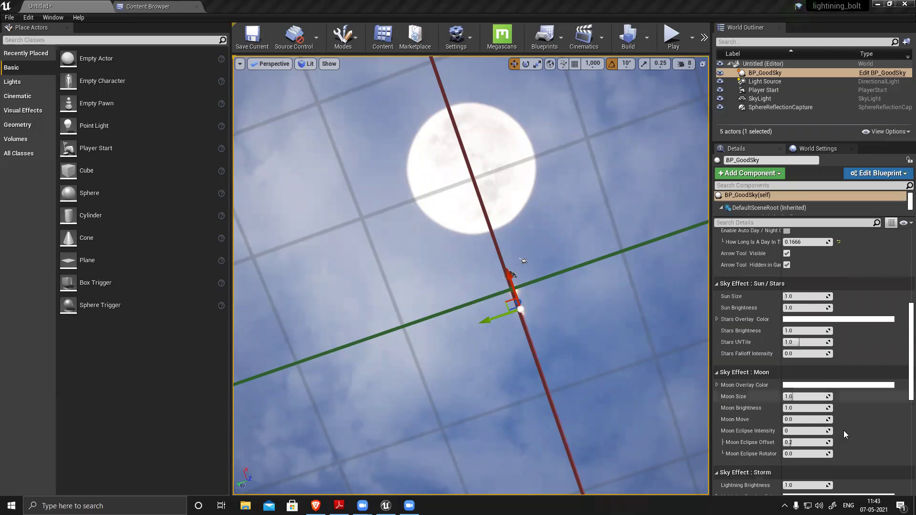
{"action": "mouse_move", "coordinate": [794, 366]}
{"action": "left_mouse_down"}
{"action": "mouse_move", "coordinate": [820, 366]}
{"action": "mouse_move", "coordinate": [791, 366]}
{"action": "mouse_move", "coordinate": [805, 365]}
{"action": "left_mouse_up"}
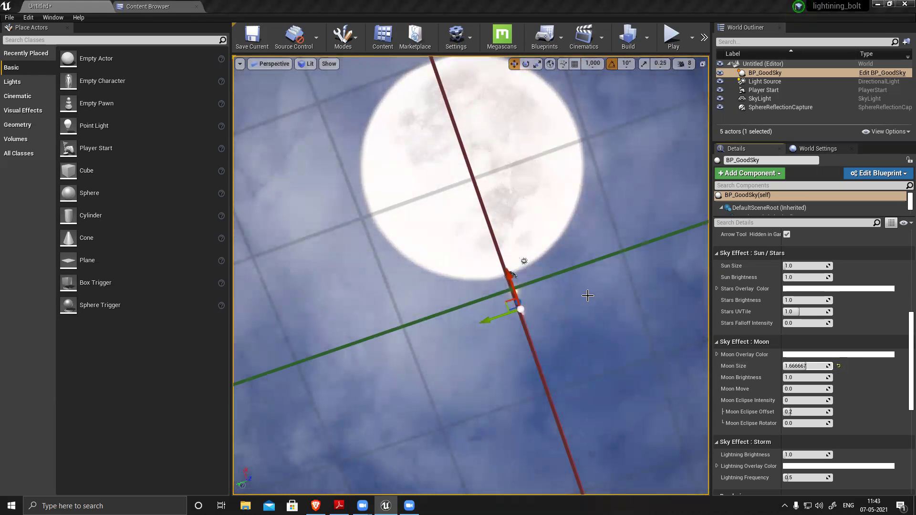
{"action": "mouse_move", "coordinate": [806, 378]}
{"action": "left_mouse_down"}
{"action": "mouse_move", "coordinate": [854, 378]}
{"action": "mouse_move", "coordinate": [803, 379]}
{"action": "mouse_move", "coordinate": [792, 388]}
{"action": "left_mouse_up"}
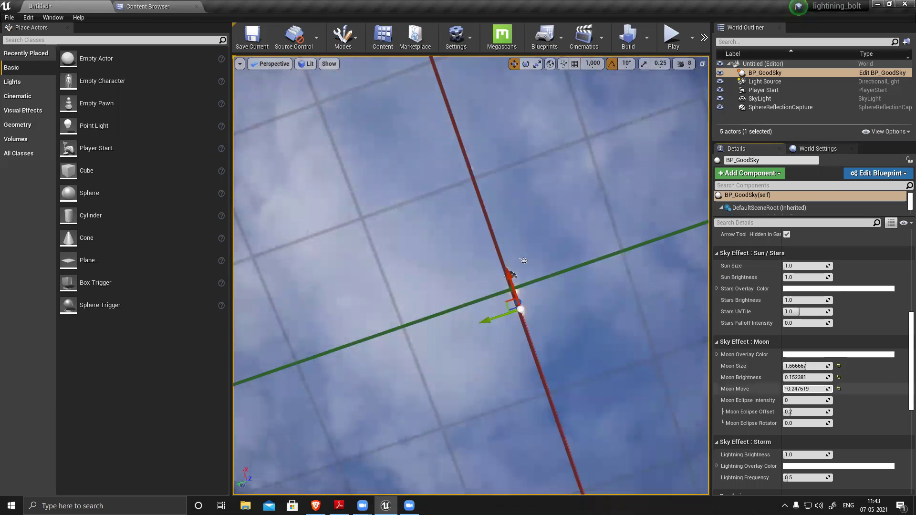
Set the moon move to -0.428571 and the moon size to 1.904762, checking the moon above the horizon.
{"action": "left_click_drag", "start_coordinate": [559, 286], "coordinate": [600, 352], "text": "alt"}
{"action": "left_click_drag", "start_coordinate": [526, 244], "coordinate": [566, 311], "text": "alt"}
{"action": "left_click_drag", "start_coordinate": [819, 389], "coordinate": [816, 366]}
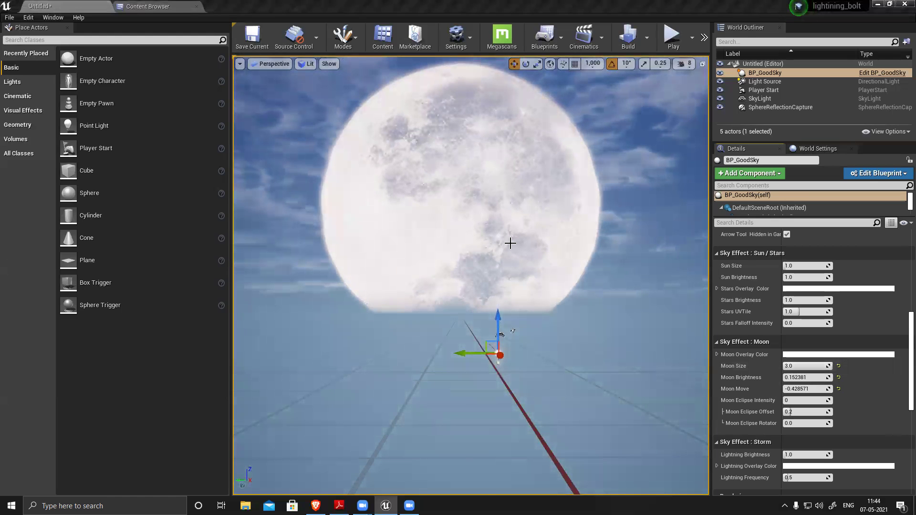
{"action": "left_click_drag", "start_coordinate": [827, 368], "coordinate": [783, 368]}
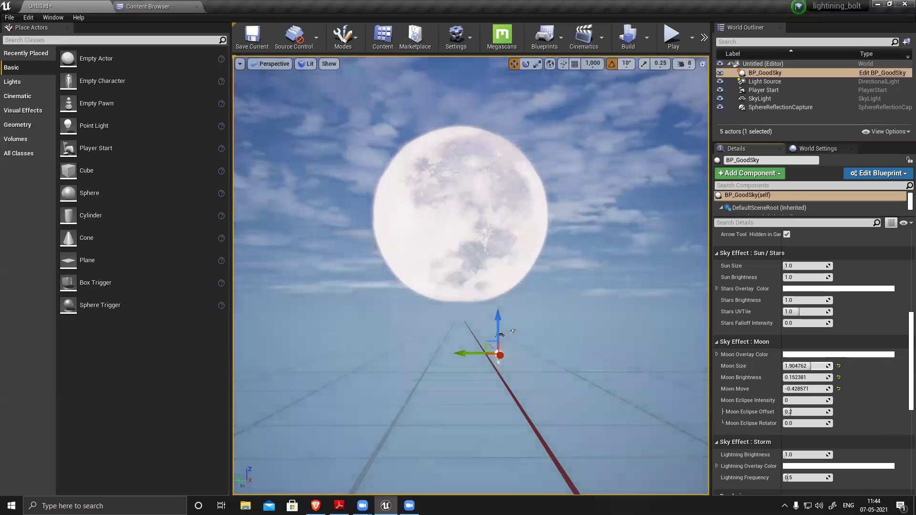
{"action": "left_click_drag", "start_coordinate": [544, 249], "coordinate": [470, 293], "text": "alt"}
{"action": "left_click_drag", "start_coordinate": [508, 334], "coordinate": [479, 336], "text": "alt"}
Lower the lightning brightness in the sky's storm effect and look through the remaining actor settings.
{"action": "scroll", "coordinate": [857, 412], "scroll_direction": "down", "scroll_amount": 2}
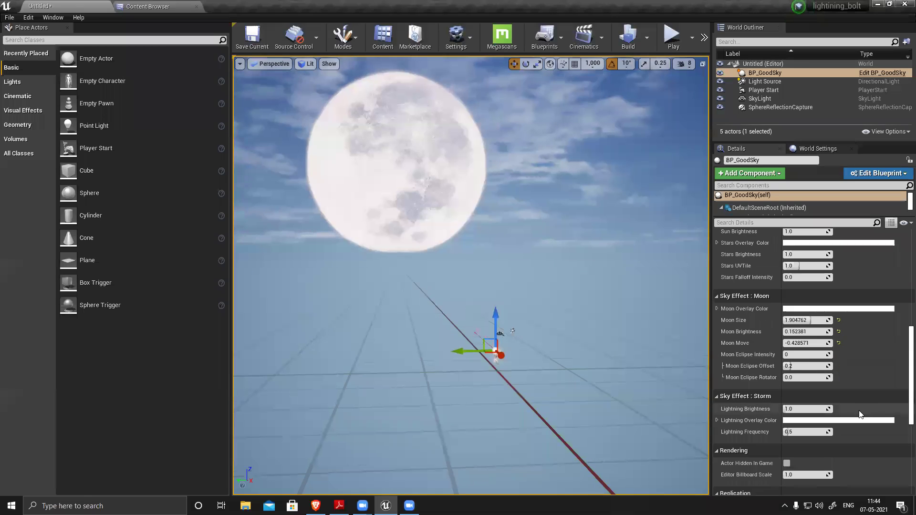
{"action": "scroll", "coordinate": [860, 415], "scroll_direction": "down", "scroll_amount": 2}
{"action": "mouse_move", "coordinate": [807, 363]}
{"action": "left_mouse_down"}
{"action": "mouse_move", "coordinate": [832, 363]}
{"action": "mouse_move", "coordinate": [783, 363]}
{"action": "mouse_move", "coordinate": [797, 363]}
{"action": "left_mouse_up"}
{"action": "scroll", "coordinate": [879, 424], "scroll_direction": "down", "scroll_amount": 3}
{"action": "scroll", "coordinate": [789, 352], "scroll_direction": "down", "scroll_amount": 7}
View the moonlit sky with the grid and editor gizmos hidden in Game View.
{"action": "left_click_drag", "start_coordinate": [559, 253], "coordinate": [523, 248], "text": "alt"}
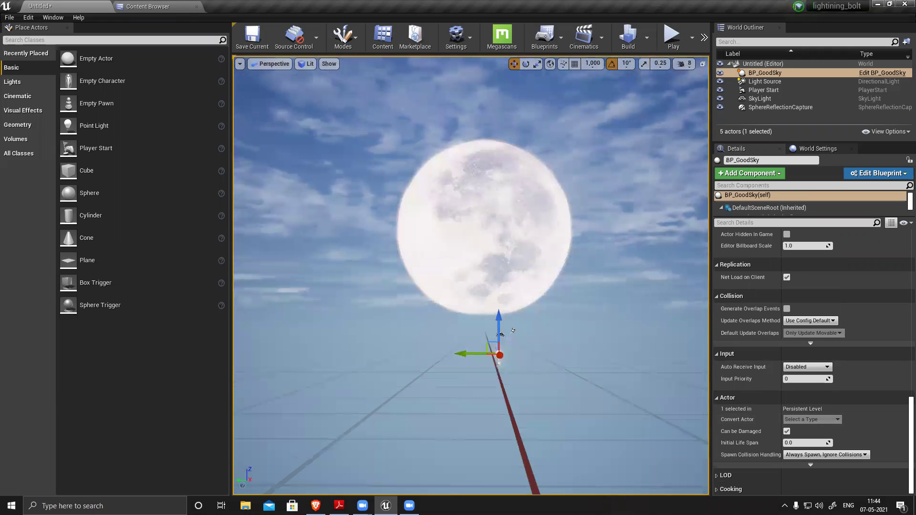
{"action": "left_click_drag", "start_coordinate": [599, 333], "coordinate": [560, 350], "text": "alt"}
{"action": "middle_click_drag", "start_coordinate": [568, 334], "coordinate": [596, 281]}
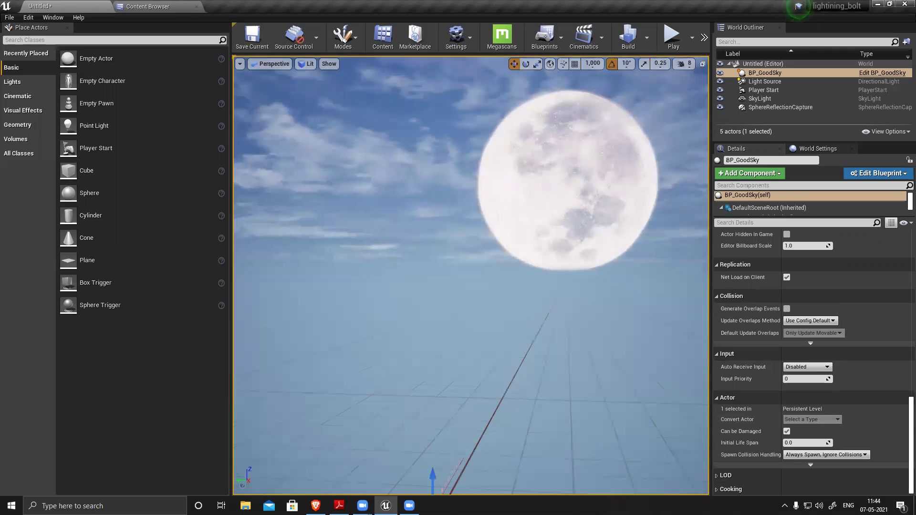
{"action": "scroll", "coordinate": [596, 350], "scroll_direction": "down", "scroll_amount": 3}
{"action": "key", "text": "g"}
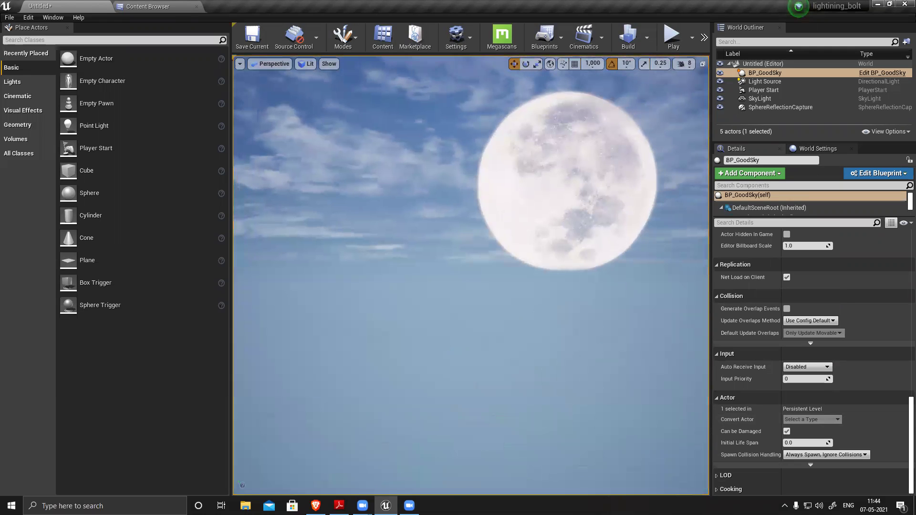
{"action": "right_click_drag", "start_coordinate": [540, 350], "coordinate": [584, 349]}
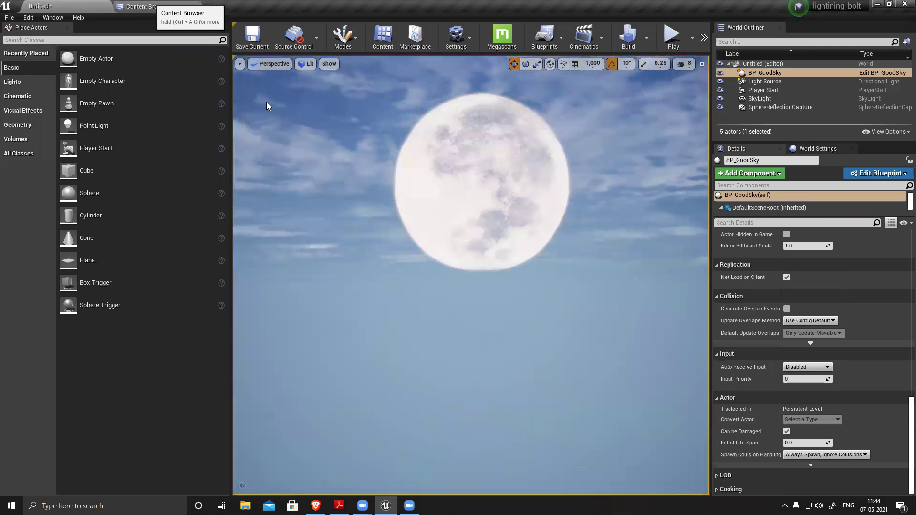
Open the recent level Showcase without saving the untitled level.
{"action": "left_click", "coordinate": [152, 6]}
{"action": "left_click", "coordinate": [56, 6]}
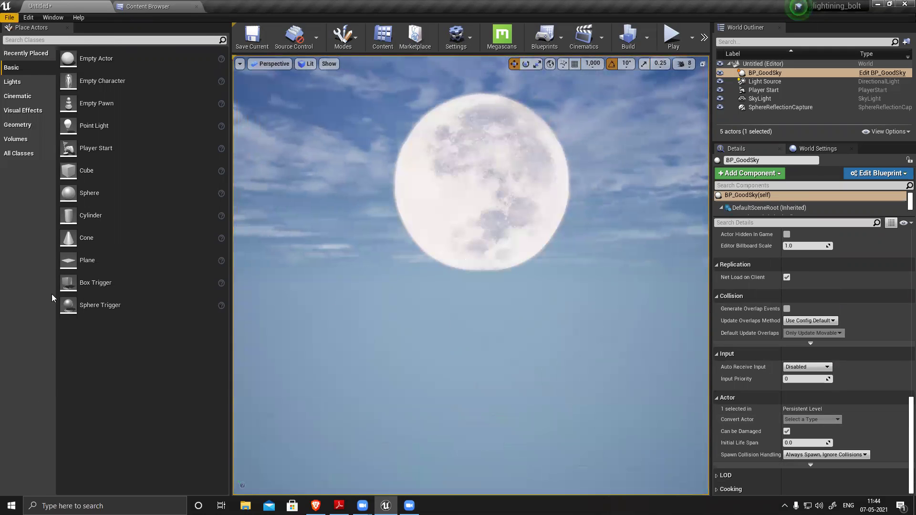
{"action": "mouse_move", "coordinate": [62, 322]}
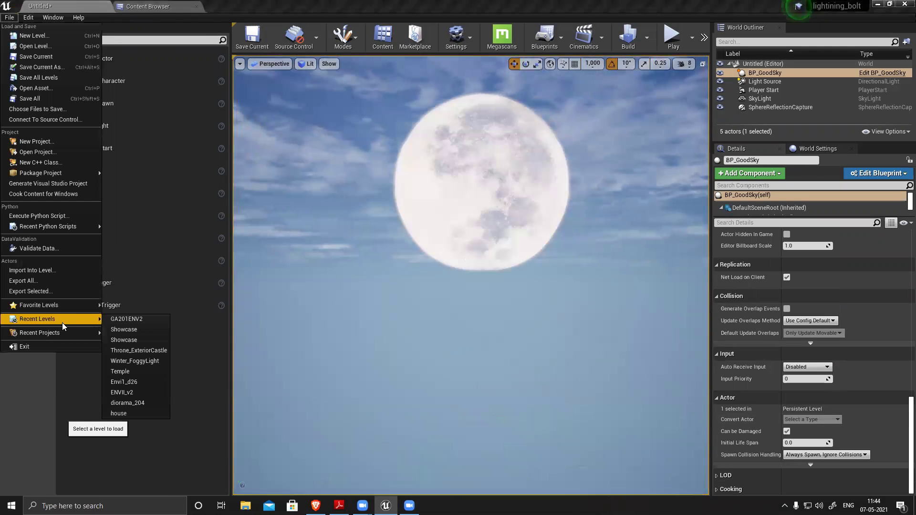
{"action": "left_click", "coordinate": [129, 330]}
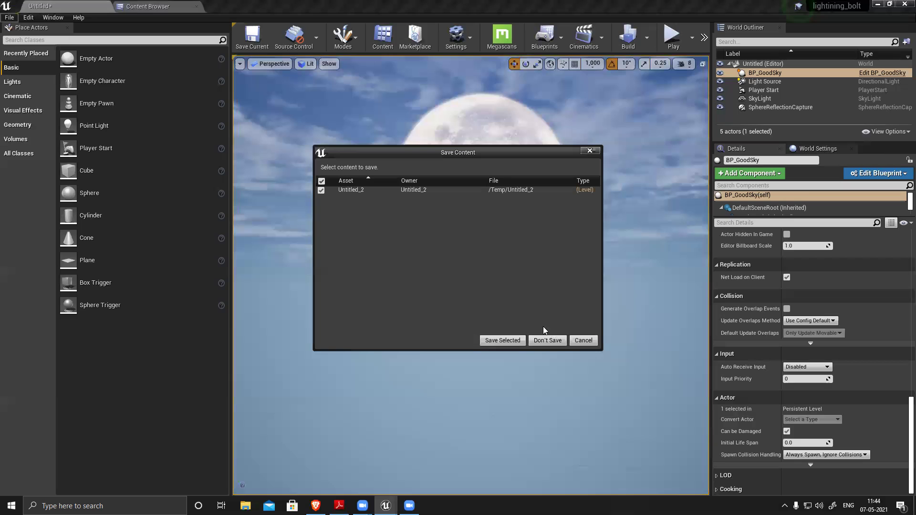
{"action": "left_click", "coordinate": [547, 340]}
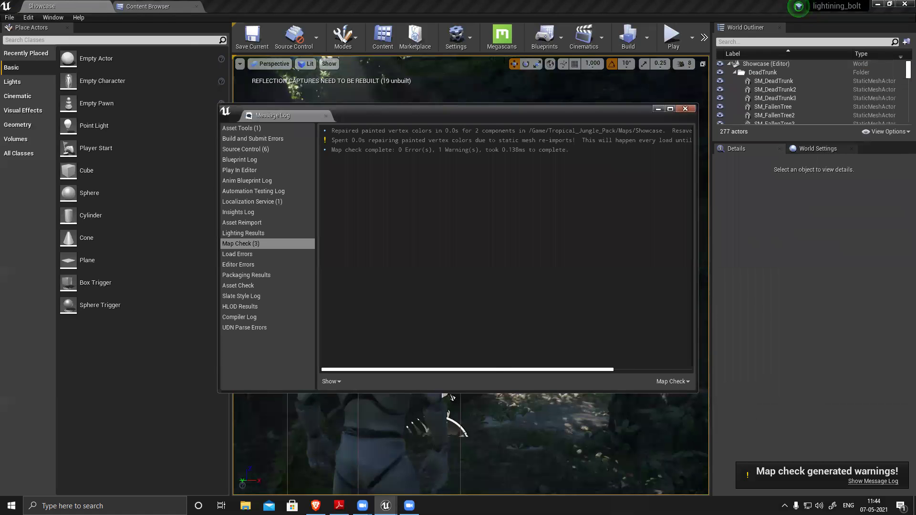
{"action": "scroll", "coordinate": [470, 275], "scroll_direction": "down", "scroll_amount": 2}
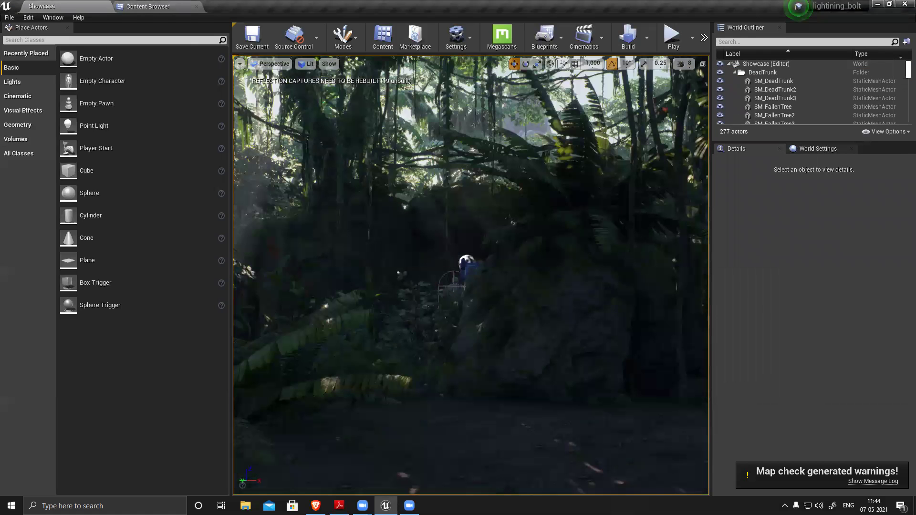
Try hiding the instanced foliage in the jungle level, and undo the hiding.
{"action": "right_click_drag", "start_coordinate": [450, 396], "coordinate": [451, 397]}
{"action": "right_click_drag", "start_coordinate": [510, 221], "coordinate": [510, 220]}
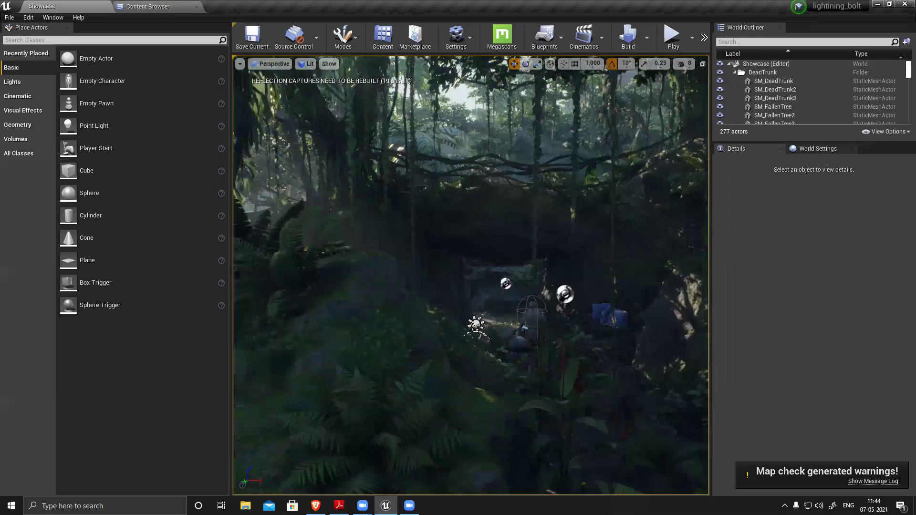
{"action": "scroll", "coordinate": [495, 220], "scroll_direction": "up", "scroll_amount": 2}
{"action": "right_click_drag", "start_coordinate": [455, 183], "coordinate": [456, 182]}
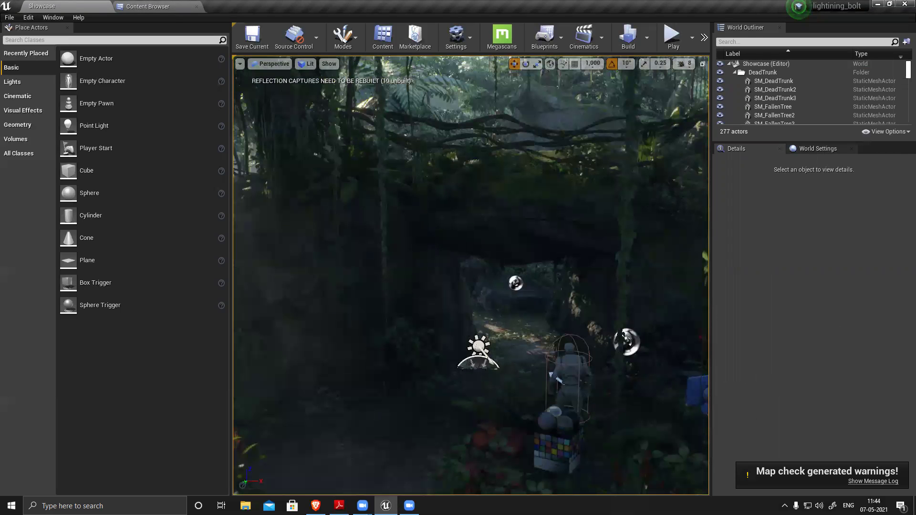
{"action": "left_click", "coordinate": [449, 180]}
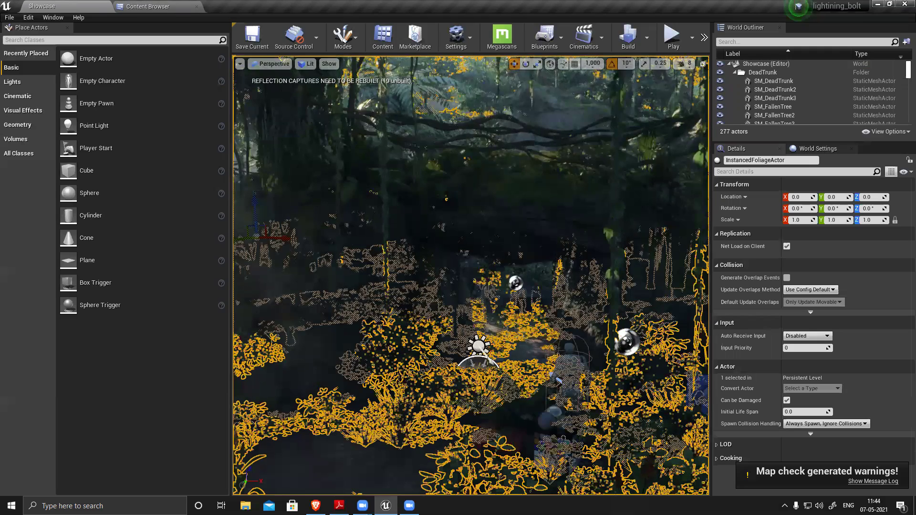
{"action": "scroll", "coordinate": [471, 275], "scroll_direction": "down", "scroll_amount": 5}
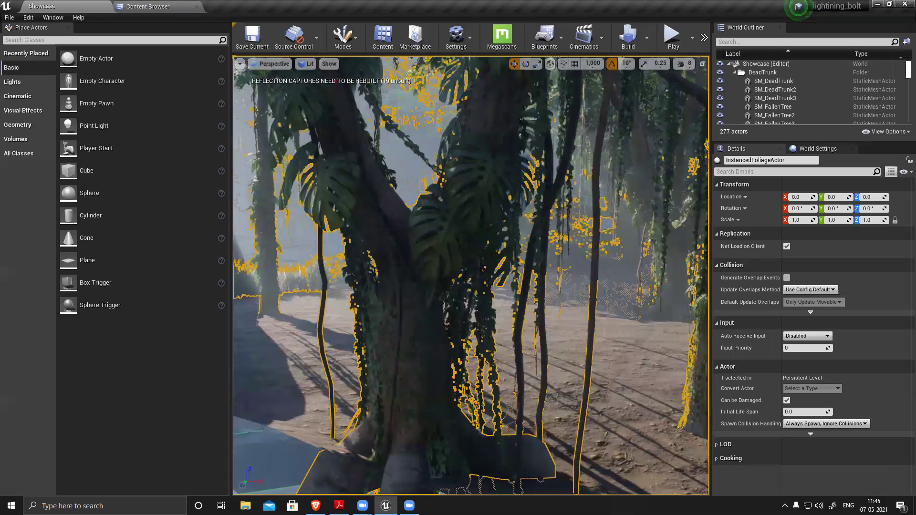
{"action": "right_click_drag", "start_coordinate": [488, 268], "coordinate": [448, 279]}
{"action": "key", "text": "d"}
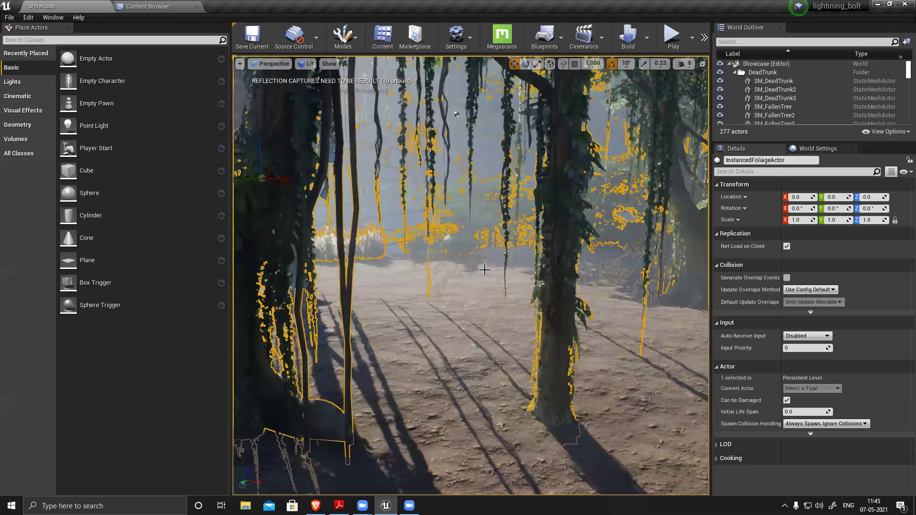
{"action": "key", "text": "Delete"}
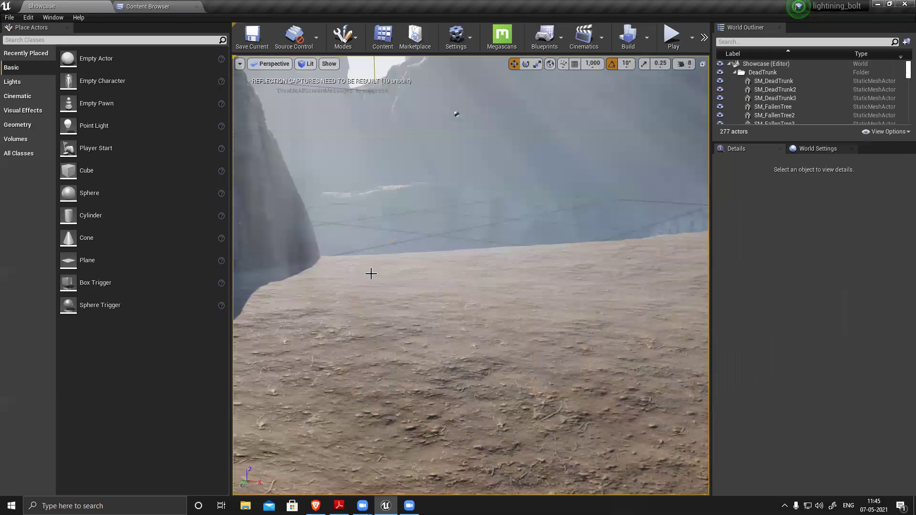
{"action": "key", "text": "ctrl+z"}
Select the landscape and the instanced foliage in turn to examine how the jungle scene is built.
{"action": "left_click", "coordinate": [455, 293]}
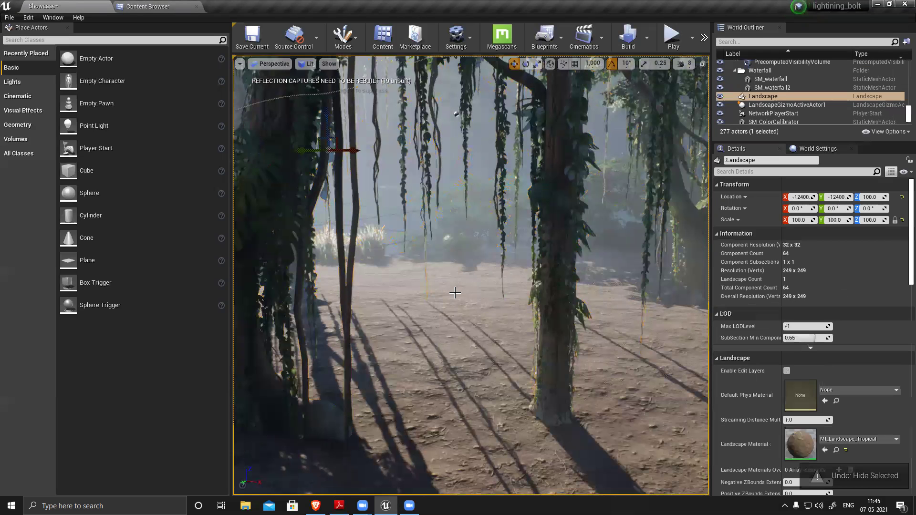
{"action": "left_click", "coordinate": [598, 299]}
{"action": "right_click_drag", "start_coordinate": [538, 296], "coordinate": [505, 277]}
{"action": "right_click_drag", "start_coordinate": [451, 292], "coordinate": [403, 306]}
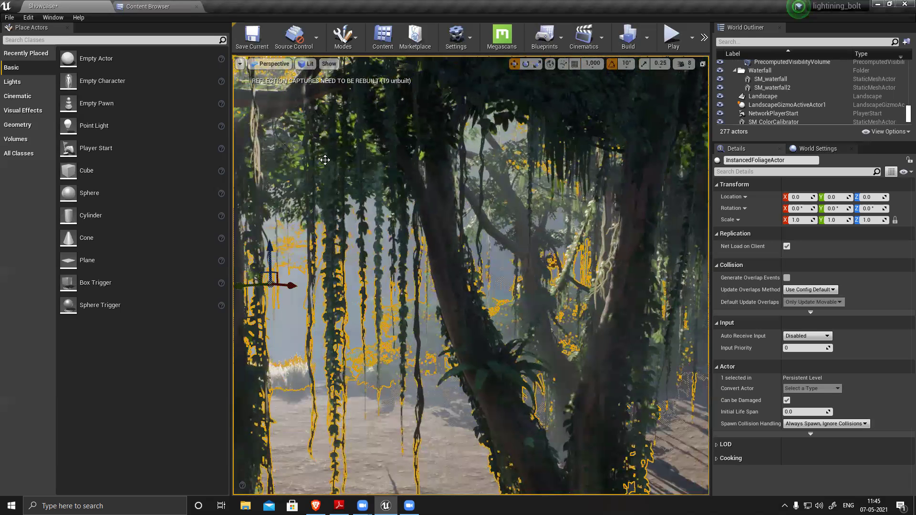
Open the recent level GA201ENV2 without saving the changes to Showcase.
{"action": "left_click", "coordinate": [9, 17]}
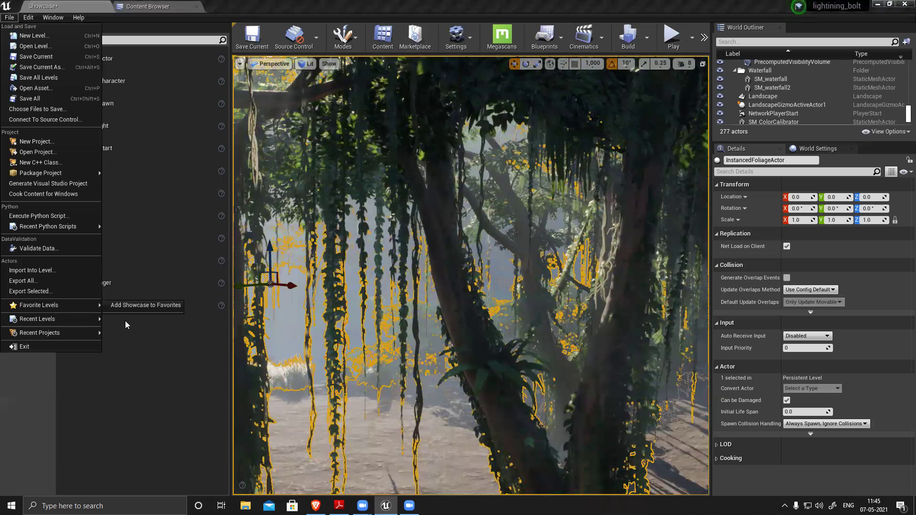
{"action": "mouse_move", "coordinate": [76, 319]}
{"action": "key", "text": "Return"}
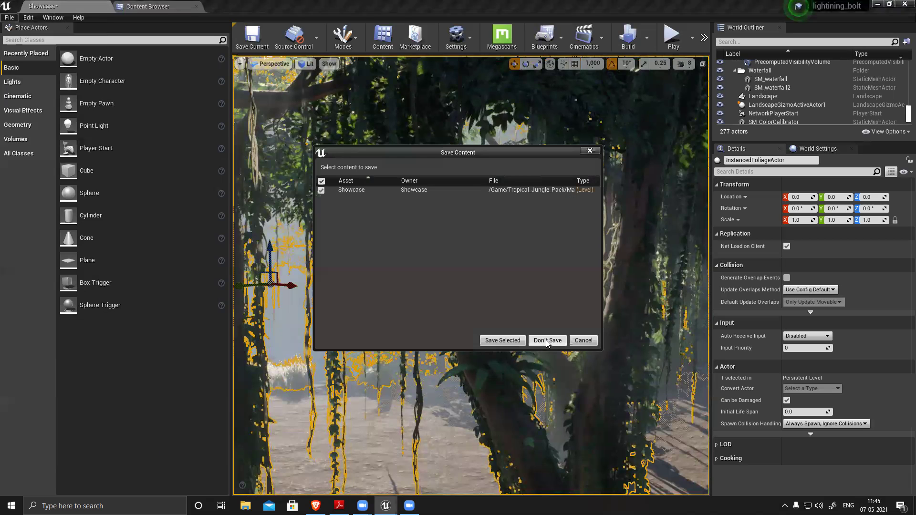
{"action": "left_click", "coordinate": [519, 340]}
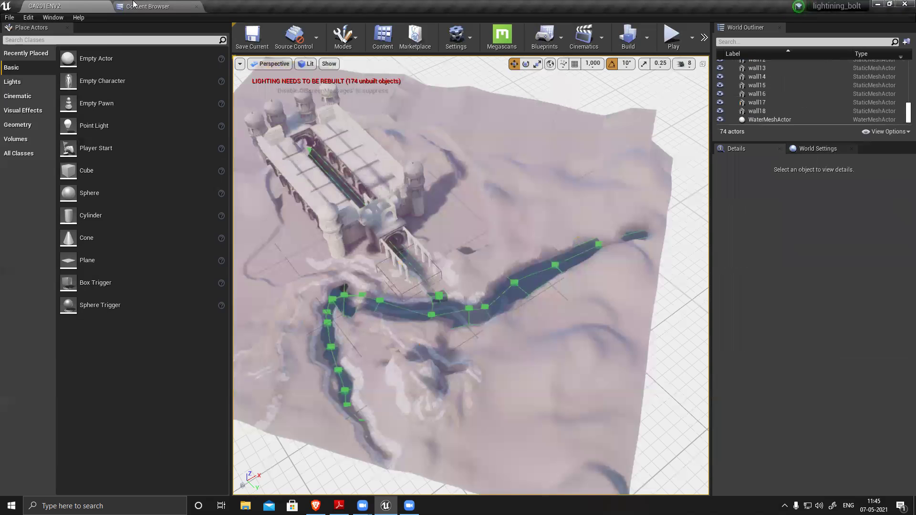
Switch the GA201ENV2 level to the Foliage editing mode.
{"action": "left_click", "coordinate": [135, 6]}
{"action": "key", "text": "ctrl+Tab"}
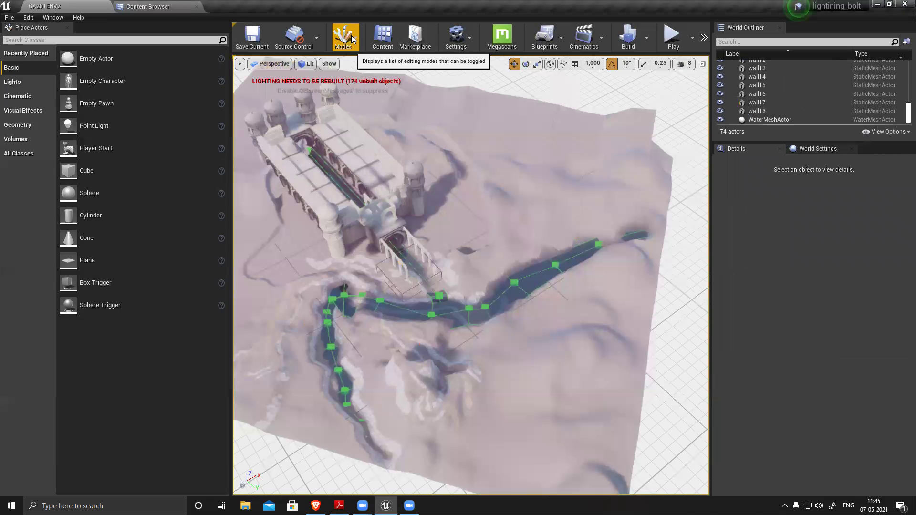
{"action": "left_click", "coordinate": [344, 37]}
{"action": "left_click", "coordinate": [365, 88]}
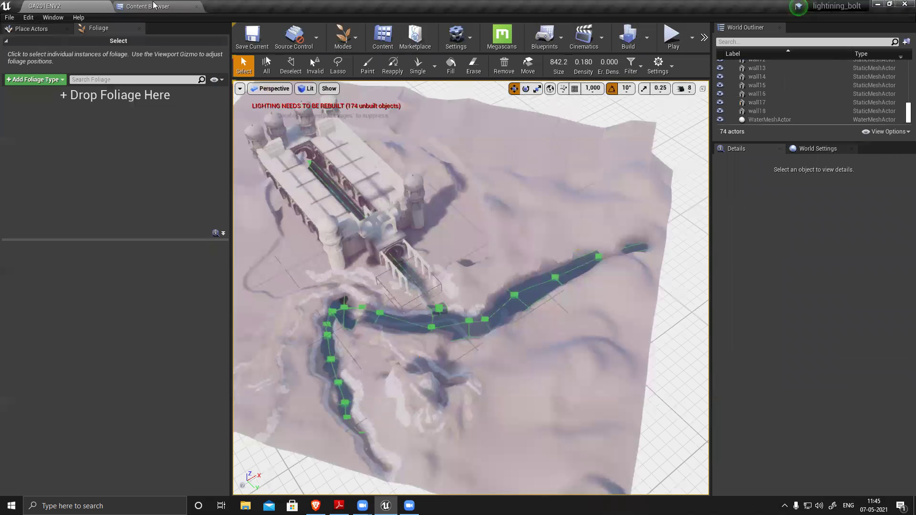
Add FT_Tree_Tropic_03 from the Tropical_Jungle_Pack FoliageType folder to the level's foliage palette.
{"action": "left_click", "coordinate": [154, 6]}
{"action": "scroll", "coordinate": [118, 347], "scroll_direction": "down", "scroll_amount": 5}
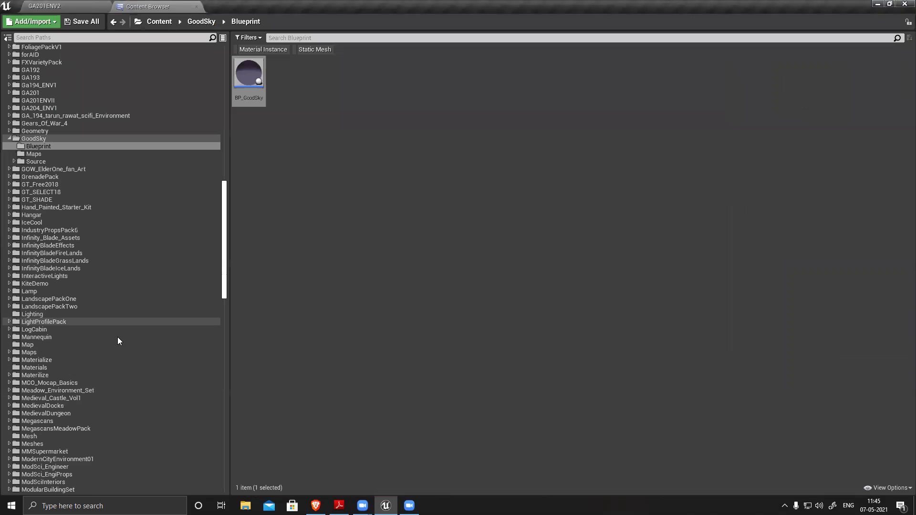
{"action": "scroll", "coordinate": [118, 337], "scroll_direction": "down", "scroll_amount": 12}
{"action": "scroll", "coordinate": [116, 335], "scroll_direction": "down", "scroll_amount": 17}
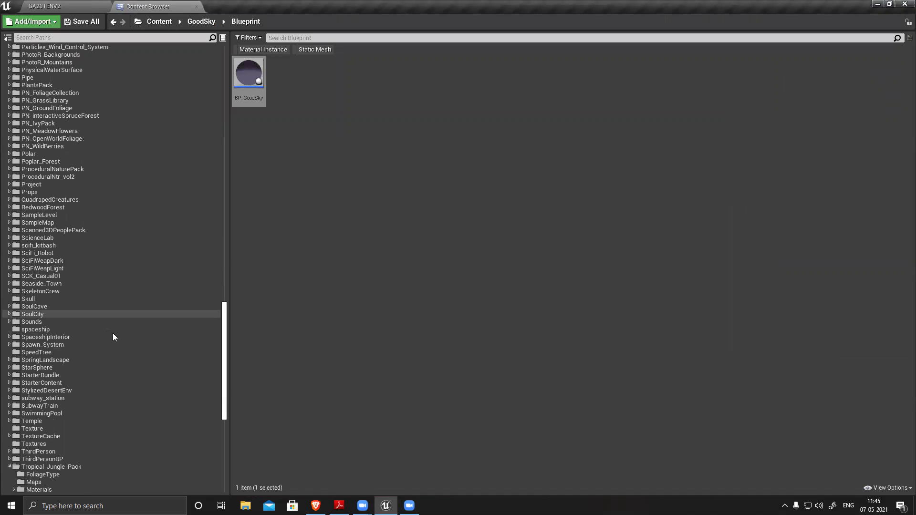
{"action": "left_click", "coordinate": [40, 354]}
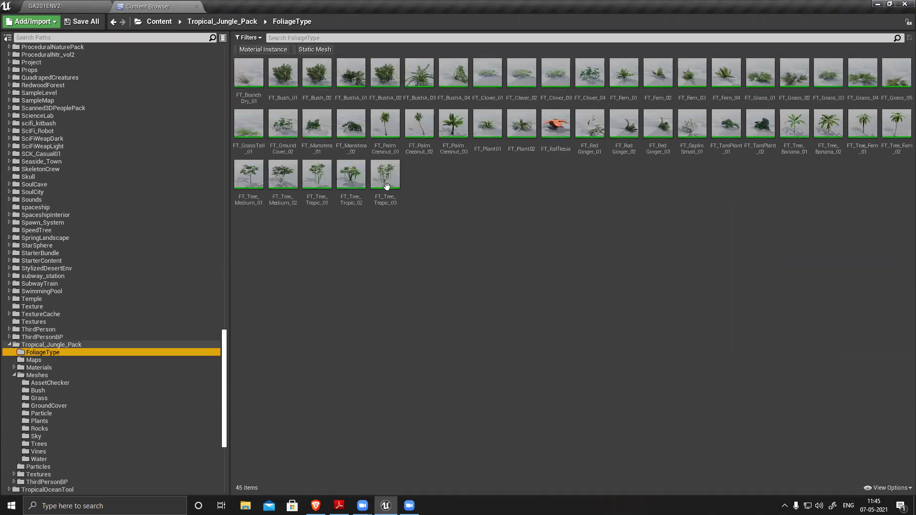
{"action": "left_click_drag", "start_coordinate": [387, 179], "coordinate": [9, 99]}
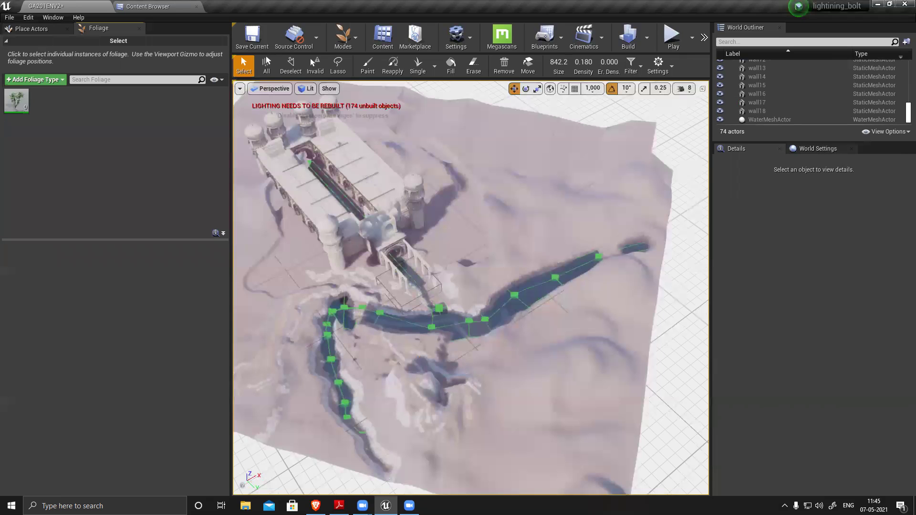
{"action": "right_click_drag", "start_coordinate": [382, 133], "coordinate": [332, 126]}
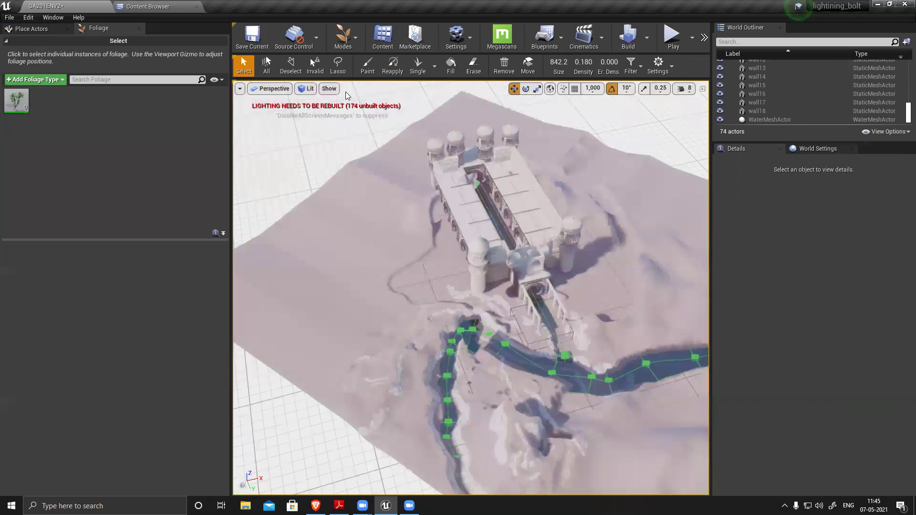
{"action": "left_click", "coordinate": [354, 38]}
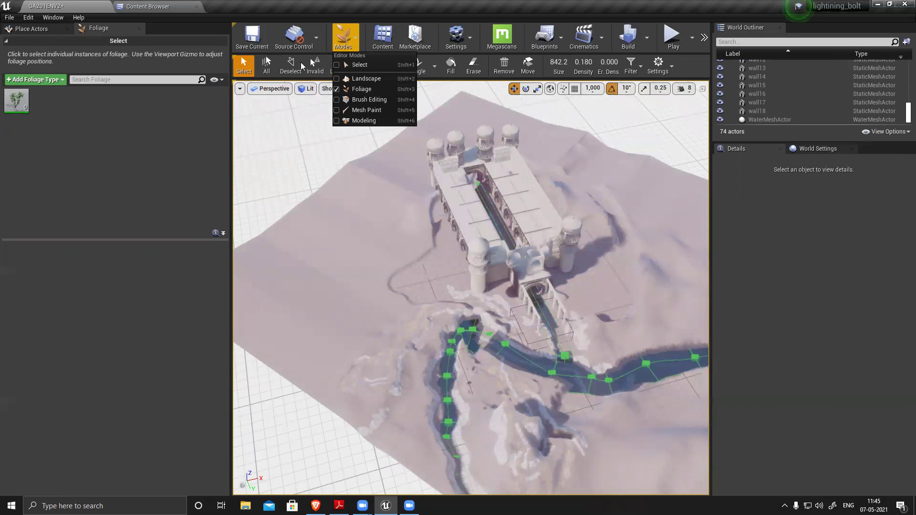
{"action": "left_click", "coordinate": [340, 40]}
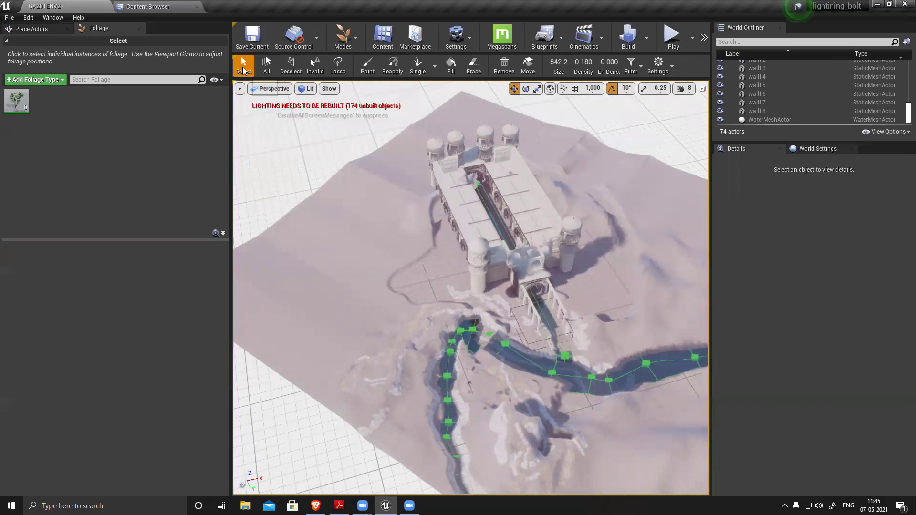
Try painting one FT_Tree_Tropic_03 tree on the ground beside the castle's corner tower and undo it.
{"action": "left_click", "coordinate": [368, 68]}
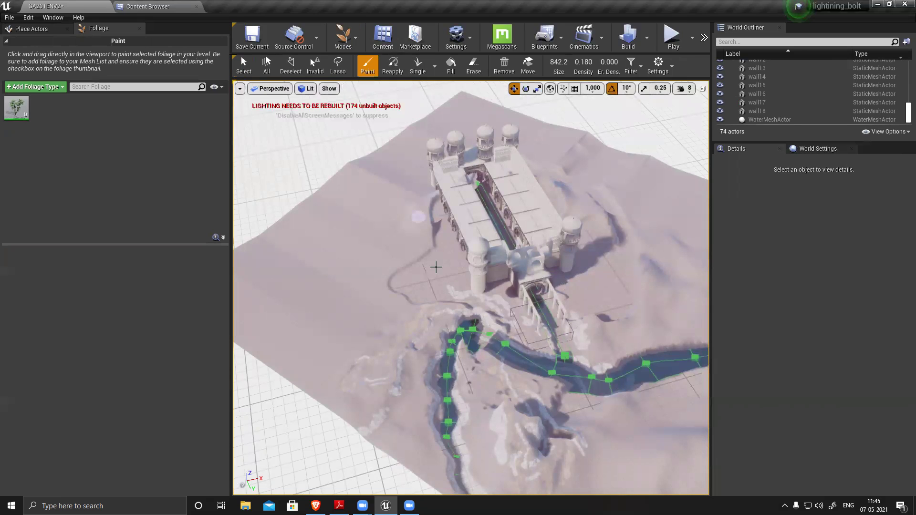
{"action": "left_click", "coordinate": [450, 293]}
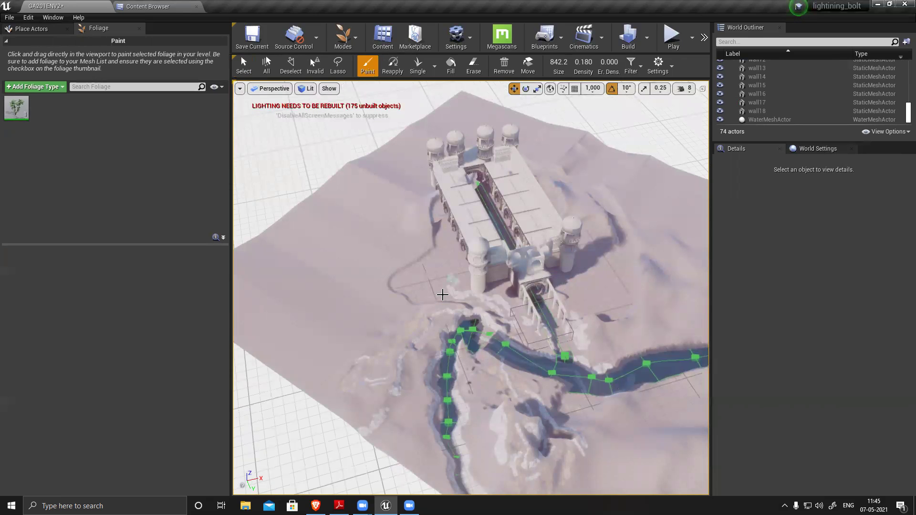
{"action": "scroll", "coordinate": [442, 295], "scroll_direction": "up", "scroll_amount": 2}
{"action": "scroll", "coordinate": [442, 295], "scroll_direction": "up", "scroll_amount": 5}
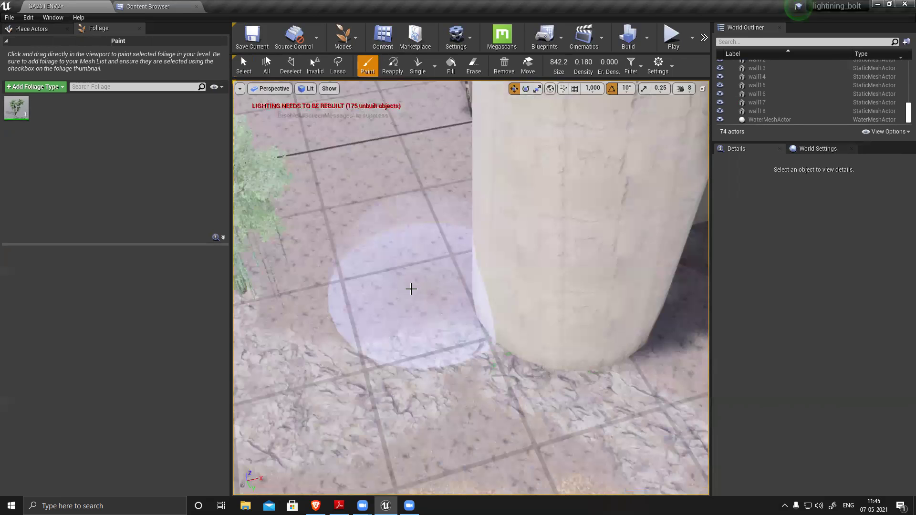
{"action": "mouse_move", "coordinate": [373, 276]}
{"action": "right_mouse_down"}
{"action": "mouse_move", "coordinate": [387, 269]}
{"action": "mouse_move", "coordinate": [372, 263]}
{"action": "right_mouse_up"}
{"action": "scroll", "coordinate": [561, 286], "scroll_direction": "up", "scroll_amount": 1}
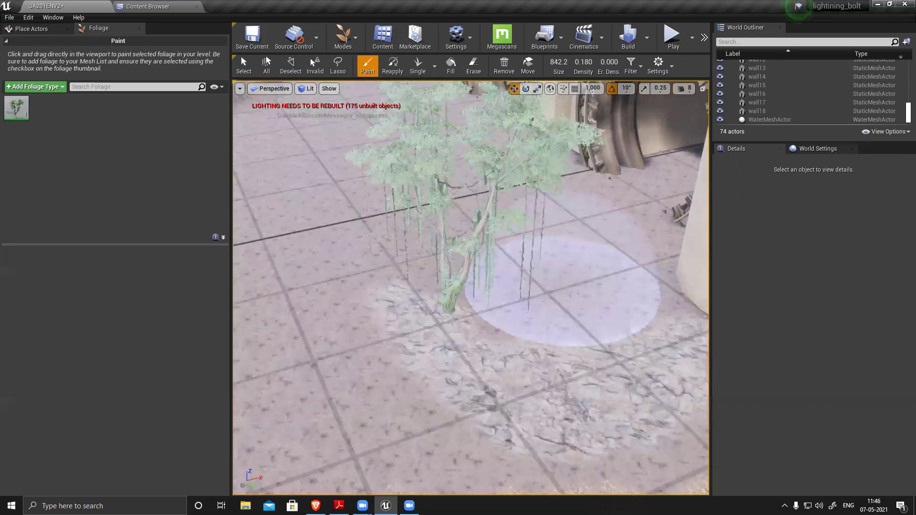
{"action": "scroll", "coordinate": [562, 289], "scroll_direction": "down", "scroll_amount": 2}
{"action": "right_click_drag", "start_coordinate": [545, 297], "coordinate": [560, 266]}
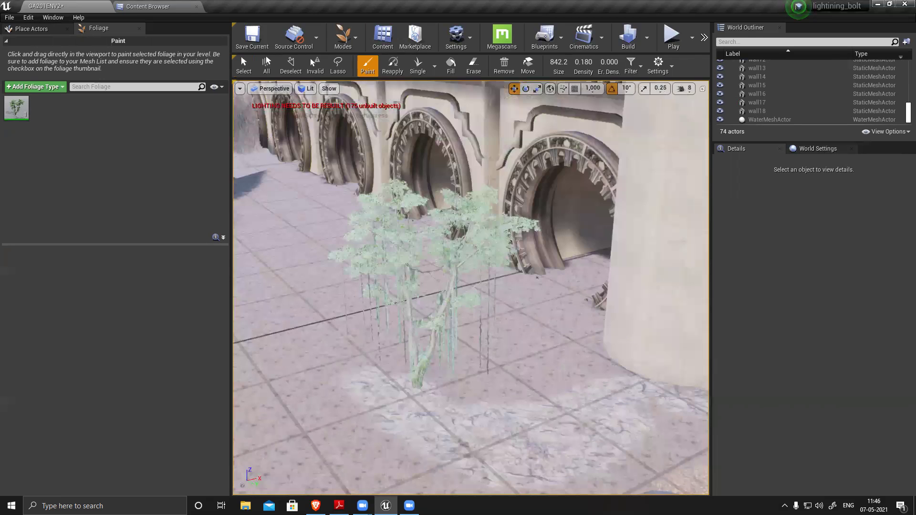
{"action": "right_click_drag", "start_coordinate": [536, 319], "coordinate": [550, 329]}
{"action": "key", "text": "ctrl+z"}
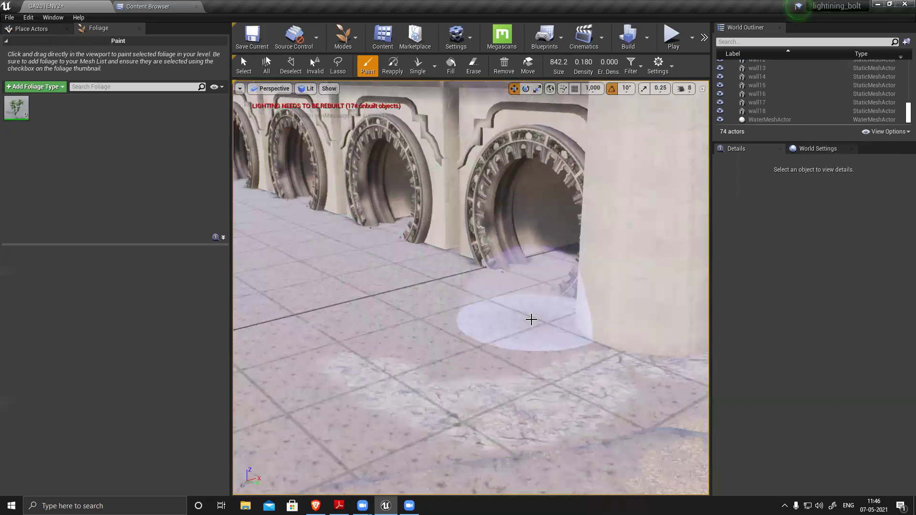
Set the Scale X range of FT_Tree_Tropic_03 to a minimum of 2 and a maximum of 2.5.
{"action": "left_click", "coordinate": [15, 114]}
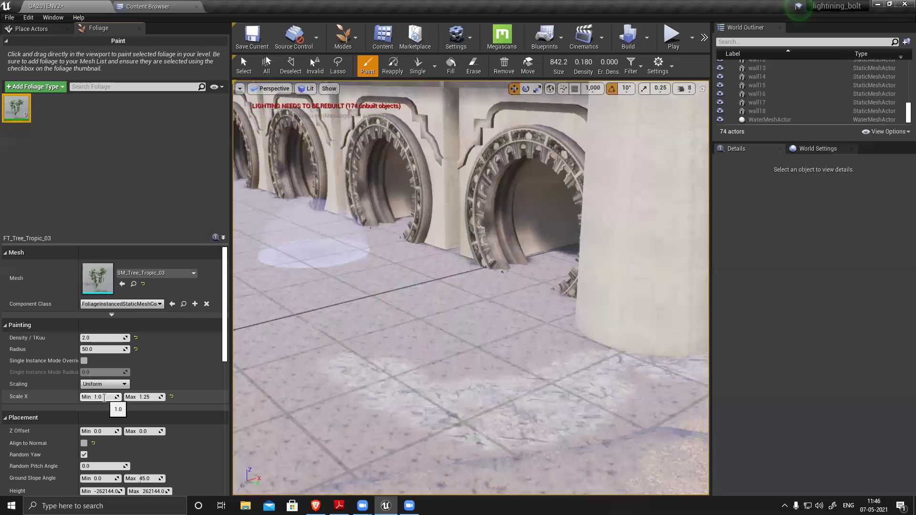
{"action": "left_click", "coordinate": [104, 398]}
{"action": "type", "text": "2"}
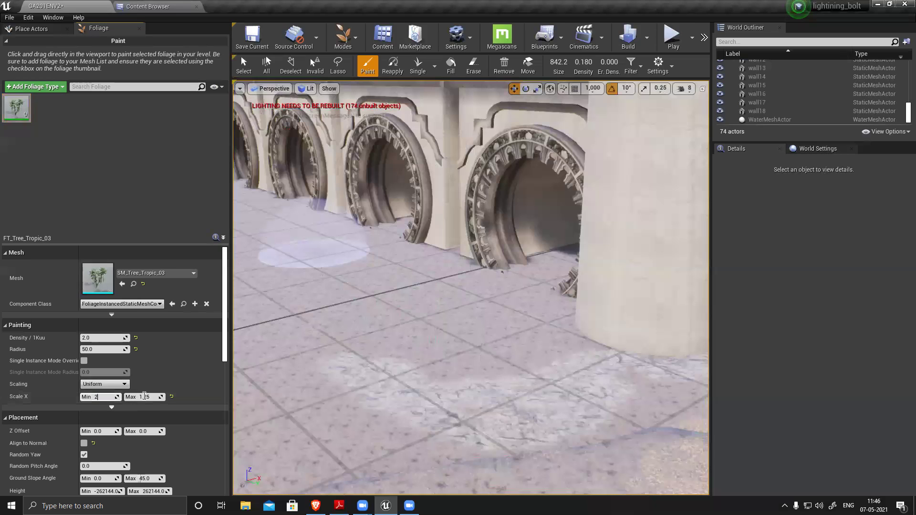
{"action": "left_click", "coordinate": [144, 396]}
{"action": "type", "text": "2"}
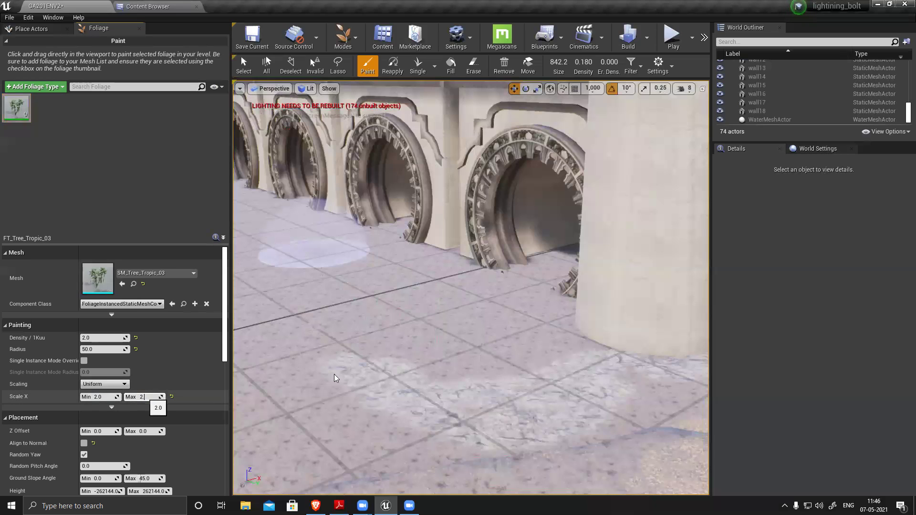
{"action": "type", "text": ".5"}
Paint several enlarged tropical trees from the ground in front of the corner tower to the riverbank.
{"action": "left_click_drag", "start_coordinate": [472, 370], "coordinate": [564, 379]}
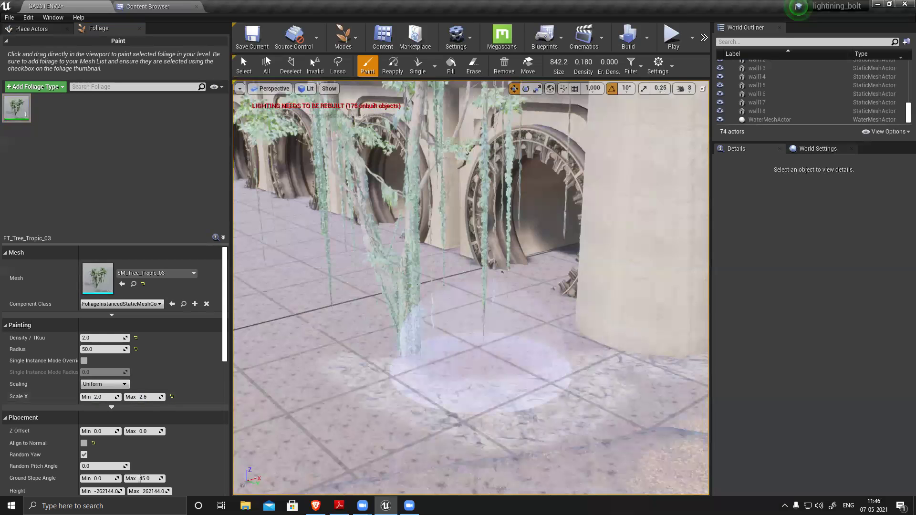
{"action": "scroll", "coordinate": [481, 372], "scroll_direction": "down", "scroll_amount": 4}
{"action": "right_click_drag", "start_coordinate": [562, 380], "coordinate": [515, 372]}
{"action": "right_click_drag", "start_coordinate": [480, 285], "coordinate": [480, 284]}
{"action": "mouse_move", "coordinate": [572, 317]}
{"action": "left_mouse_down"}
{"action": "mouse_move", "coordinate": [497, 352]}
{"action": "mouse_move", "coordinate": [455, 388]}
{"action": "left_mouse_up"}
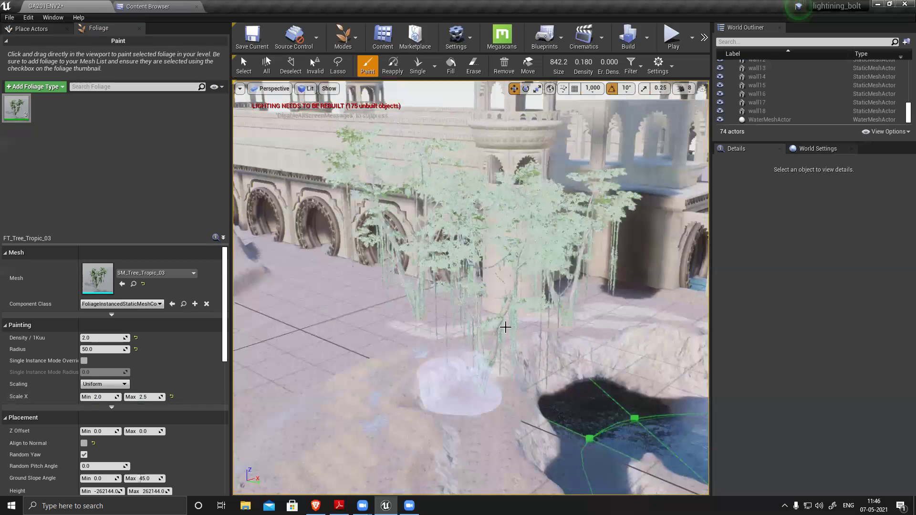
Examine the painted trees along the riverbank and the ground around the front tree's trunk.
{"action": "right_click_drag", "start_coordinate": [477, 372], "coordinate": [410, 370]}
{"action": "right_click_drag", "start_coordinate": [470, 288], "coordinate": [471, 288]}
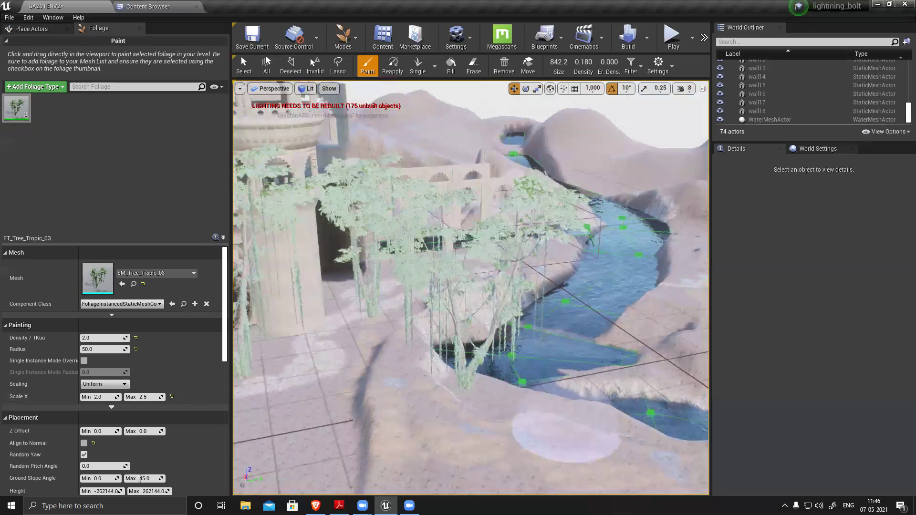
{"action": "right_click_drag", "start_coordinate": [470, 288], "coordinate": [470, 288]}
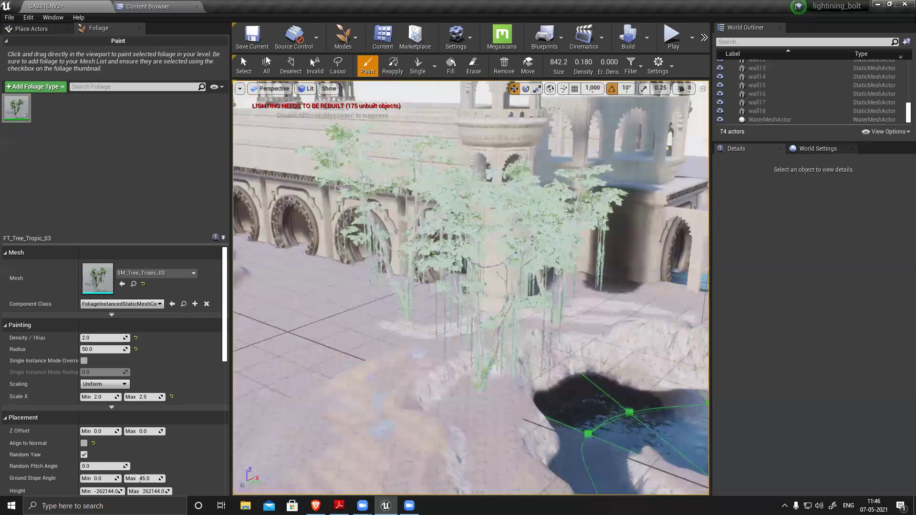
{"action": "scroll", "coordinate": [515, 369], "scroll_direction": "up", "scroll_amount": 2}
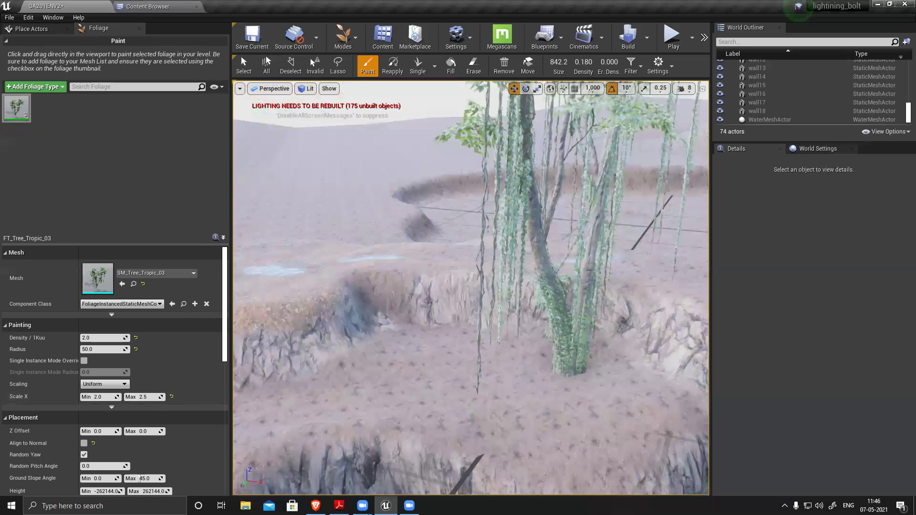
{"action": "right_click_drag", "start_coordinate": [536, 348], "coordinate": [544, 345]}
{"action": "key", "text": "w"}
{"action": "right_click_drag", "start_coordinate": [457, 351], "coordinate": [456, 363]}
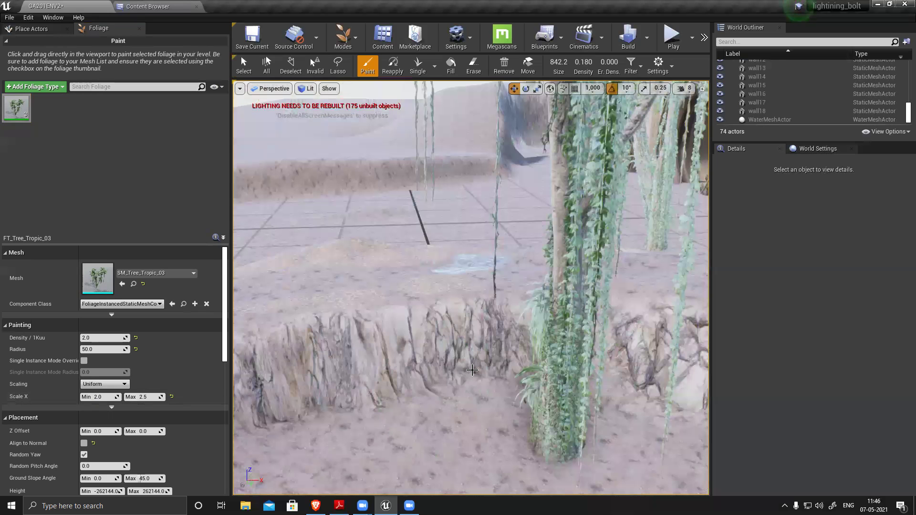
Add FT_BushA_03, FT_Fern_02 to FT_Fern_04 and FT_Grass_02 to FT_Grass_05 from the FoliageType folder to the foliage palette.
{"action": "left_click", "coordinate": [181, 5]}
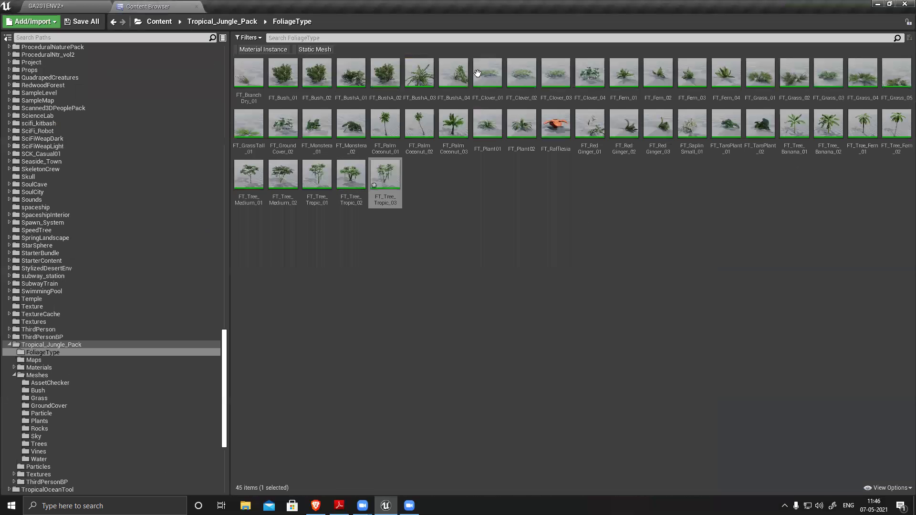
{"action": "left_click", "coordinate": [418, 70]}
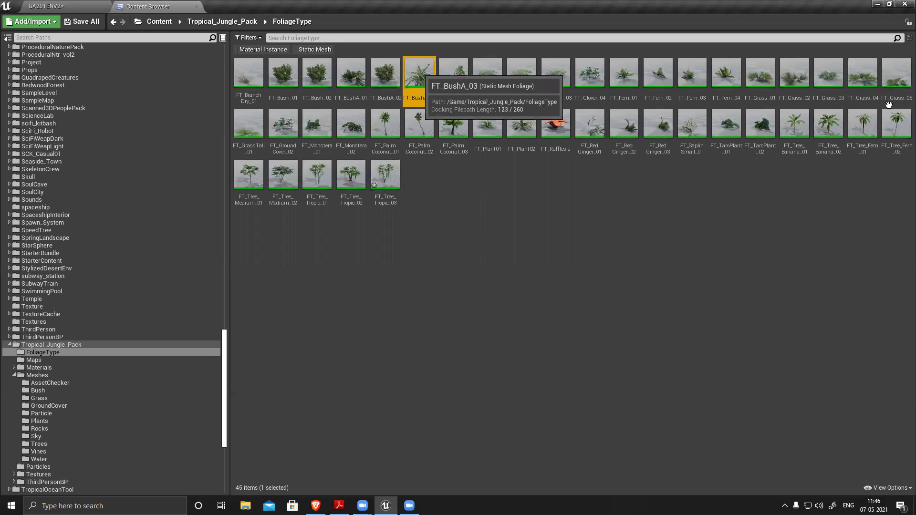
{"action": "left_click", "coordinate": [896, 80], "text": "ctrl"}
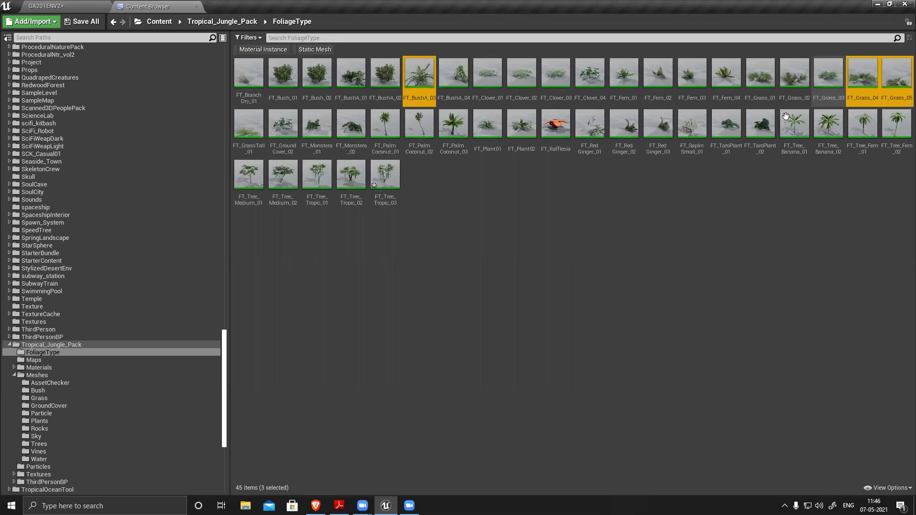
{"action": "left_click", "coordinate": [794, 71], "text": "ctrl+shift"}
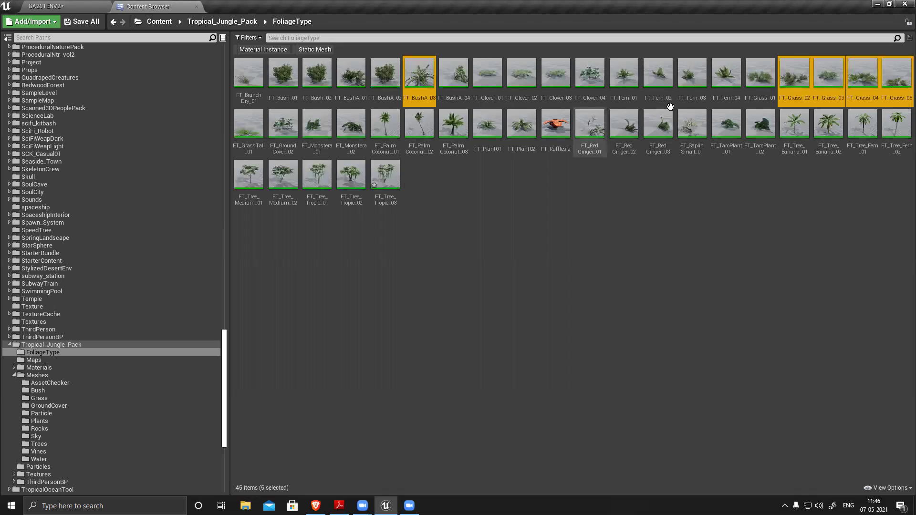
{"action": "left_click", "coordinate": [659, 75], "text": "ctrl"}
{"action": "left_click", "coordinate": [691, 78], "text": "ctrl"}
{"action": "left_click", "coordinate": [722, 70], "text": "ctrl"}
{"action": "left_click_drag", "start_coordinate": [804, 86], "coordinate": [72, 162]}
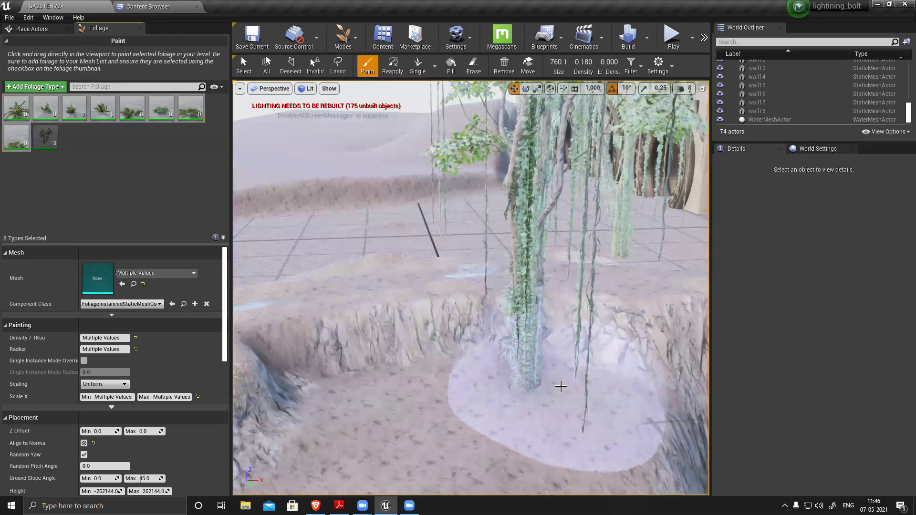
Reduce the foliage brush size to 410.7 and paint a patch of ferns and grass beside the tree trunk.
{"action": "key", "text": "bracketleft"}
{"action": "key", "text": "bracketleft"}
{"action": "key", "text": "bracketleft"}
{"action": "key", "text": "bracketleft"}
{"action": "key", "text": "bracketleft"}
{"action": "key", "text": "bracketleft"}
{"action": "key", "text": "bracketleft"}
{"action": "key", "text": "["}
{"action": "key", "text": "["}
{"action": "left_click", "coordinate": [547, 427]}
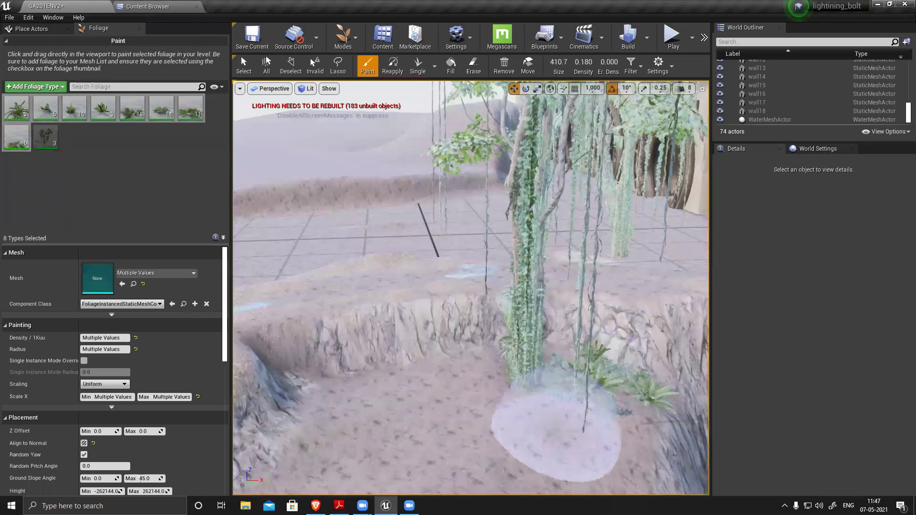
Paint more ferns and grass around the base of the tree and along the adjacent cliff edge.
{"action": "scroll", "coordinate": [557, 427], "scroll_direction": "up", "scroll_amount": 2}
{"action": "right_click_drag", "start_coordinate": [496, 374], "coordinate": [548, 416]}
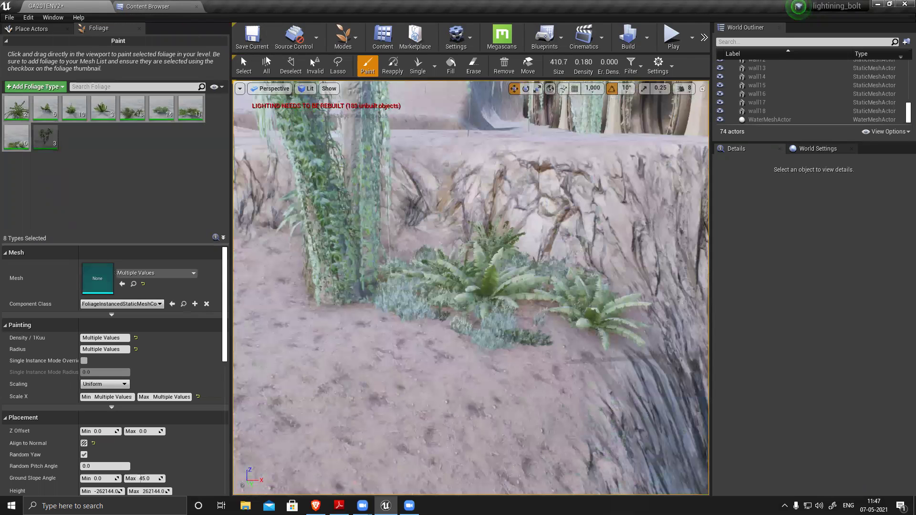
{"action": "scroll", "coordinate": [509, 308], "scroll_direction": "up", "scroll_amount": 3}
{"action": "scroll", "coordinate": [352, 311], "scroll_direction": "down", "scroll_amount": 3}
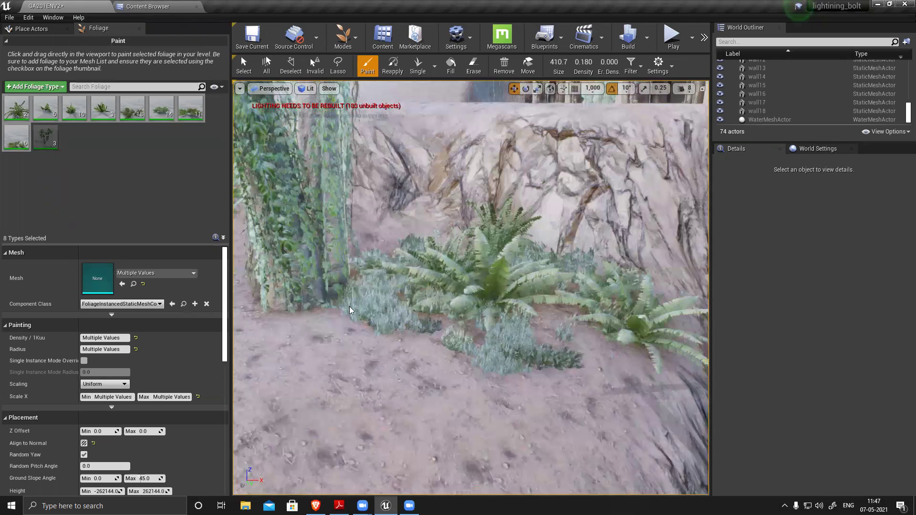
{"action": "scroll", "coordinate": [295, 307], "scroll_direction": "down", "scroll_amount": 3}
{"action": "left_click_drag", "start_coordinate": [296, 307], "coordinate": [594, 368]}
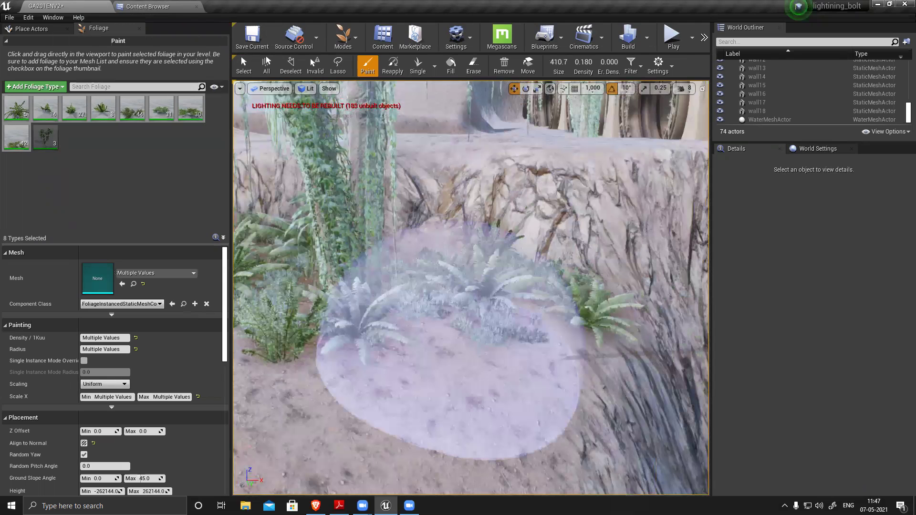
{"action": "scroll", "coordinate": [524, 332], "scroll_direction": "down", "scroll_amount": 5}
{"action": "left_click_drag", "start_coordinate": [482, 341], "coordinate": [478, 362]}
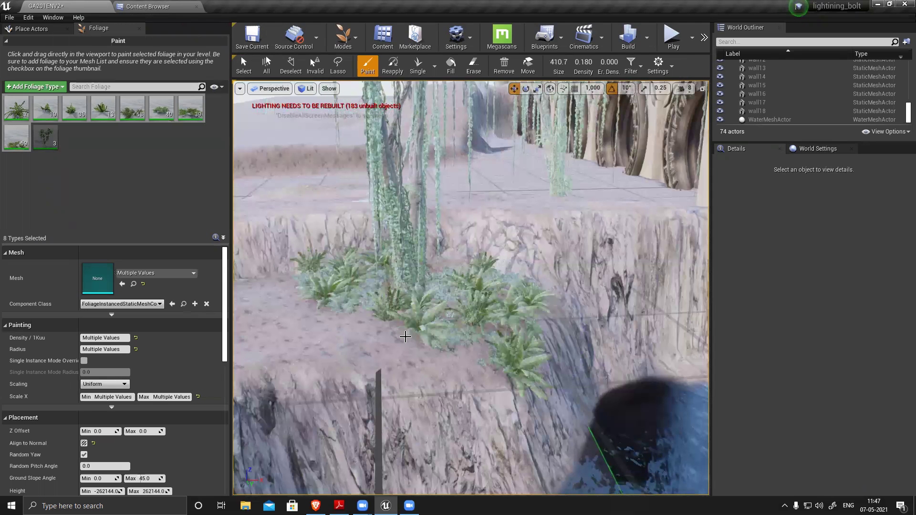
Extend the fern and grass undergrowth across the tree's ledge and along the riverbank edge.
{"action": "middle_click_drag", "start_coordinate": [359, 289], "coordinate": [339, 295]}
{"action": "left_click_drag", "start_coordinate": [308, 272], "coordinate": [538, 334]}
{"action": "key", "text": "s"}
{"action": "right_click_drag", "start_coordinate": [531, 336], "coordinate": [458, 355]}
{"action": "key", "text": "d"}
{"action": "right_click_drag", "start_coordinate": [510, 329], "coordinate": [572, 305]}
{"action": "key", "text": "a"}
{"action": "mouse_move", "coordinate": [495, 315]}
{"action": "left_mouse_down"}
{"action": "mouse_move", "coordinate": [452, 329]}
{"action": "mouse_move", "coordinate": [434, 356]}
{"action": "mouse_move", "coordinate": [577, 356]}
{"action": "mouse_move", "coordinate": [541, 380]}
{"action": "mouse_move", "coordinate": [500, 389]}
{"action": "mouse_move", "coordinate": [502, 433]}
{"action": "mouse_move", "coordinate": [348, 382]}
{"action": "left_mouse_up"}
{"action": "left_click_drag", "start_coordinate": [398, 356], "coordinate": [482, 324], "text": "alt"}
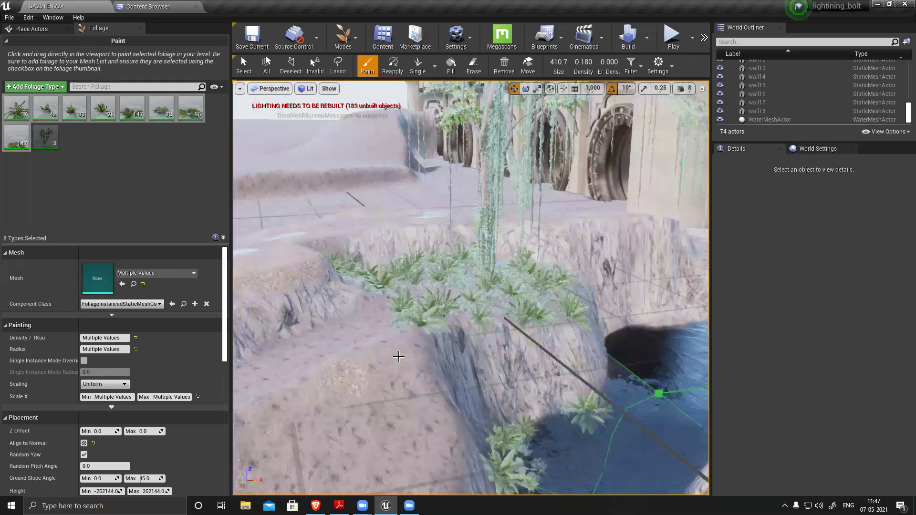
{"action": "mouse_move", "coordinate": [414, 409]}
{"action": "left_mouse_down"}
{"action": "mouse_move", "coordinate": [378, 405]}
{"action": "mouse_move", "coordinate": [389, 378]}
{"action": "mouse_move", "coordinate": [415, 381]}
{"action": "left_mouse_up"}
Paint ferns and grass onto the upper bank above the ledge and undo the last two strokes.
{"action": "right_click_drag", "start_coordinate": [419, 378], "coordinate": [477, 387]}
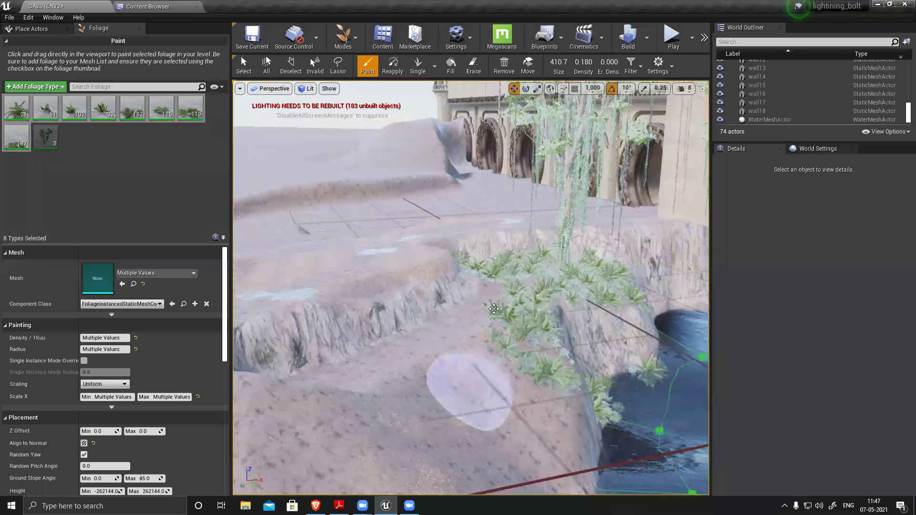
{"action": "mouse_move", "coordinate": [466, 305]}
{"action": "left_mouse_down", "text": "alt"}
{"action": "mouse_move", "coordinate": [406, 290]}
{"action": "mouse_move", "coordinate": [433, 275]}
{"action": "left_mouse_up", "text": "alt"}
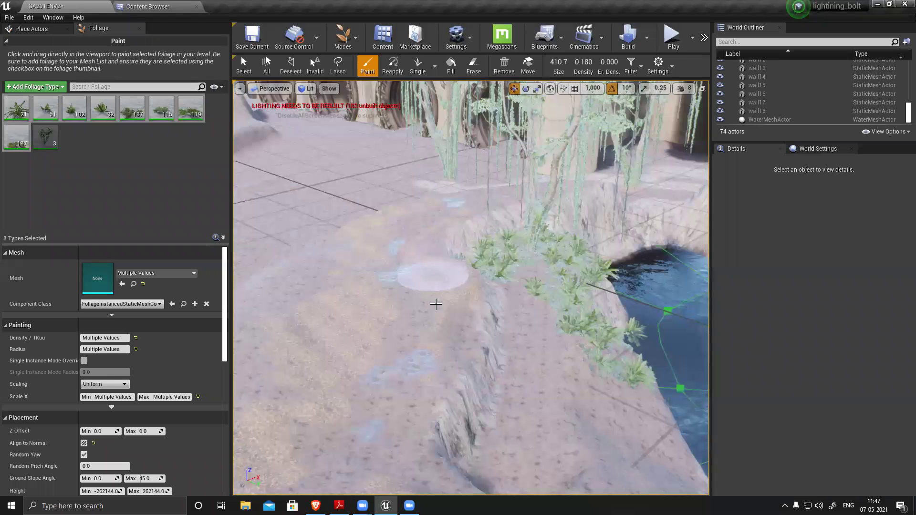
{"action": "mouse_move", "coordinate": [432, 354]}
{"action": "left_mouse_down"}
{"action": "mouse_move", "coordinate": [478, 324]}
{"action": "mouse_move", "coordinate": [447, 261]}
{"action": "mouse_move", "coordinate": [442, 306]}
{"action": "mouse_move", "coordinate": [460, 316]}
{"action": "left_mouse_up"}
{"action": "scroll", "coordinate": [440, 289], "scroll_direction": "up", "scroll_amount": 5}
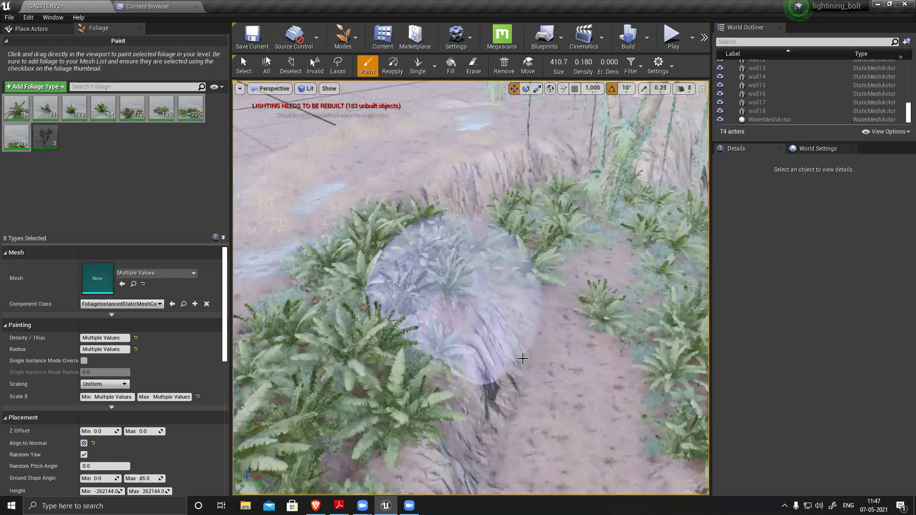
{"action": "scroll", "coordinate": [523, 358], "scroll_direction": "down", "scroll_amount": 2}
{"action": "scroll", "coordinate": [515, 364], "scroll_direction": "down", "scroll_amount": 1}
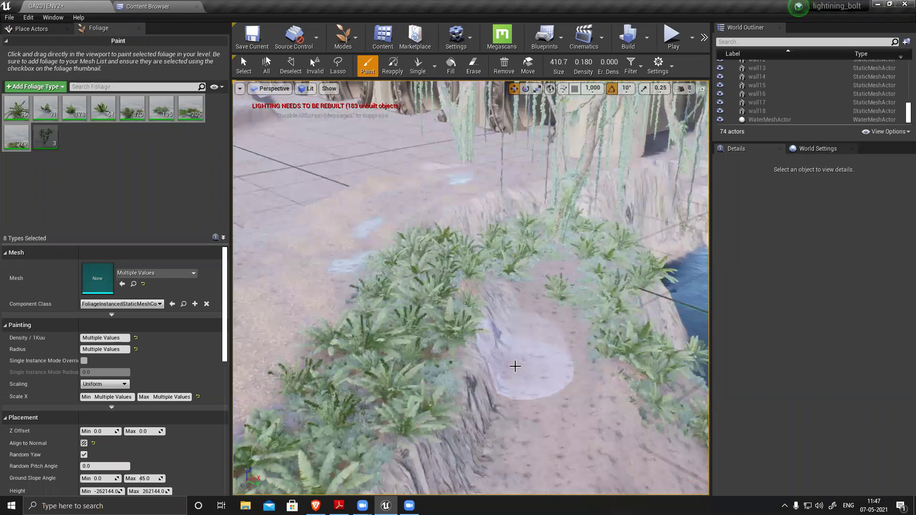
{"action": "key", "text": "ctrl+z"}
{"action": "key", "text": "ctrl+z"}
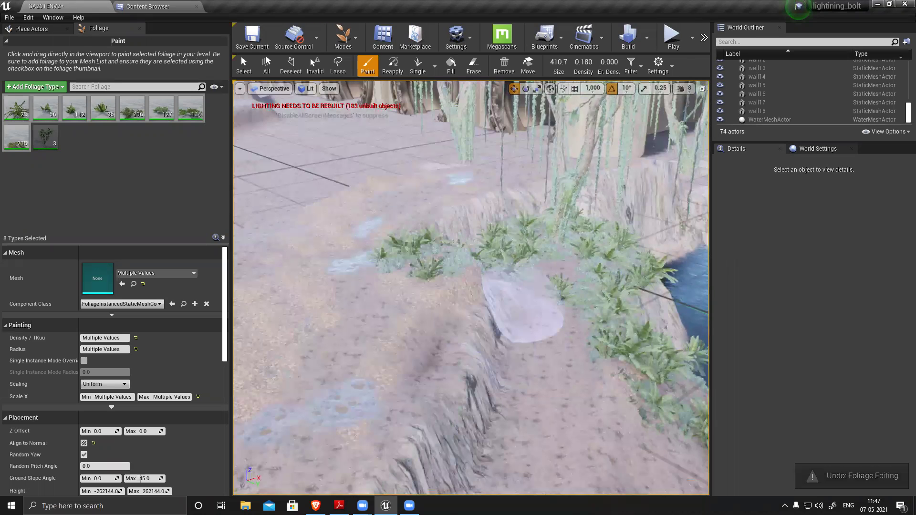
Keep only one fern and three grass types active and paint them over the upper bank.
{"action": "left_click", "coordinate": [9, 102]}
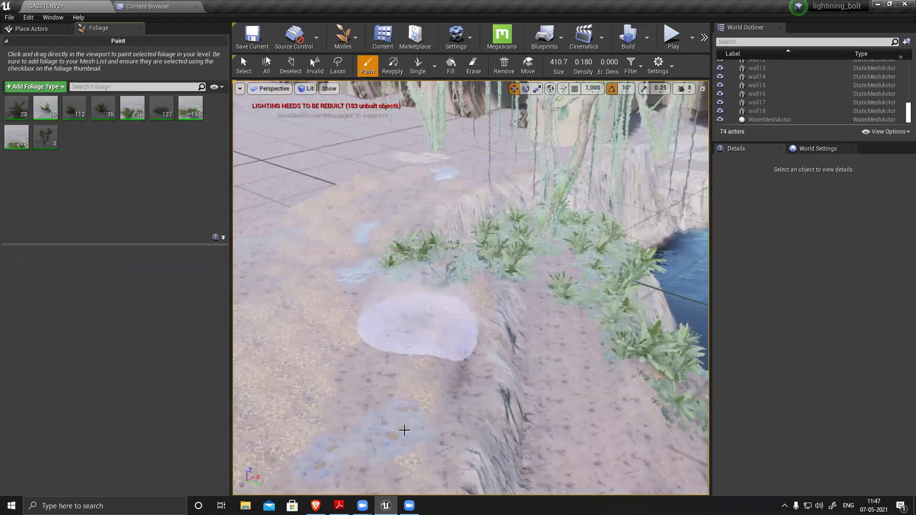
{"action": "left_click_drag", "start_coordinate": [394, 321], "coordinate": [317, 337]}
Make FT_BushA_03 the only active foliage type and paint scattered bushes among the grass on the upper bank.
{"action": "left_click", "coordinate": [40, 103]}
{"action": "left_click", "coordinate": [125, 101]}
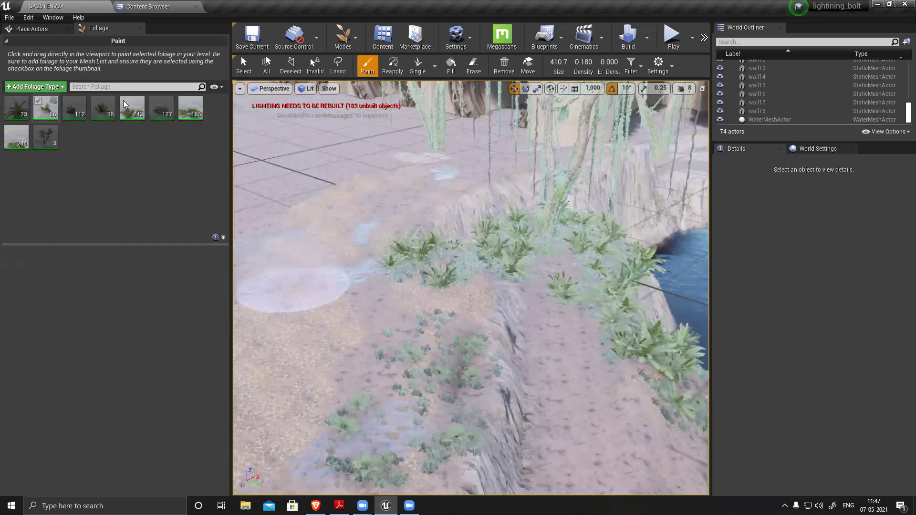
{"action": "left_click", "coordinate": [183, 101]}
{"action": "left_click", "coordinate": [10, 130]}
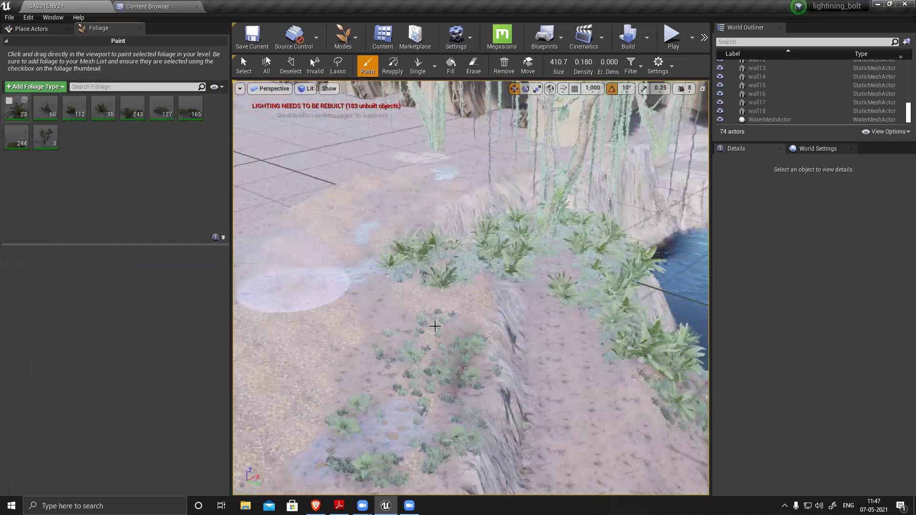
{"action": "left_click", "coordinate": [434, 325]}
{"action": "left_click", "coordinate": [337, 266]}
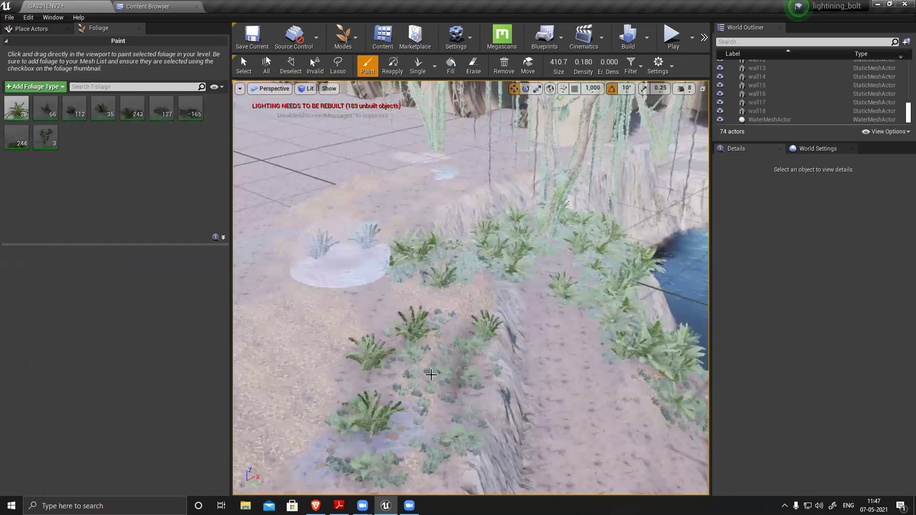
Paint more FT_BushA_03 bushes on the upper bank, and activate two more foliage types to paint mixed undergrowth near its far edge.
{"action": "left_click", "coordinate": [314, 329]}
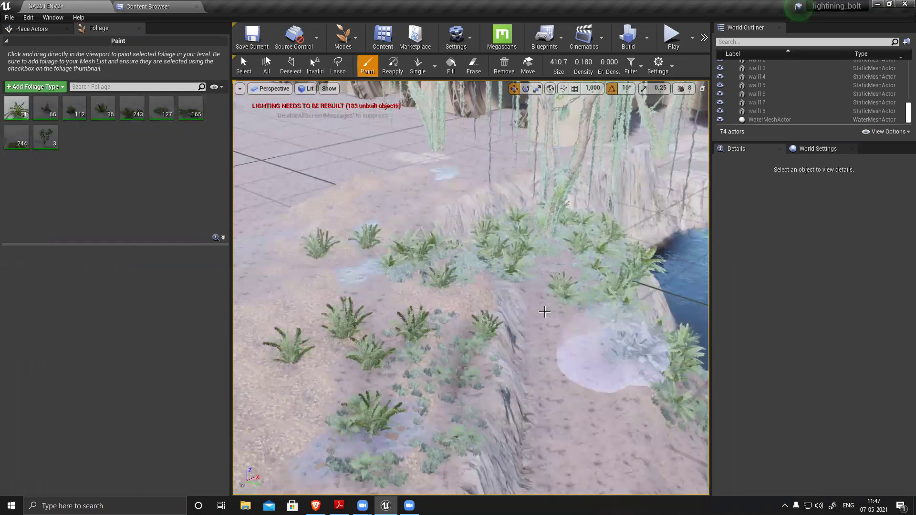
{"action": "left_click", "coordinate": [99, 101]}
{"action": "left_click", "coordinate": [428, 197]}
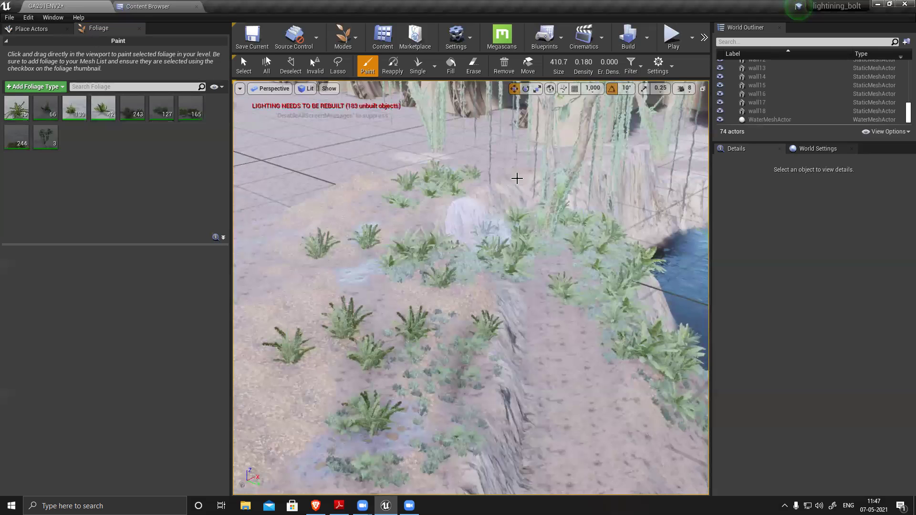
{"action": "left_click", "coordinate": [517, 178]}
{"action": "right_click_drag", "start_coordinate": [528, 291], "coordinate": [496, 286]}
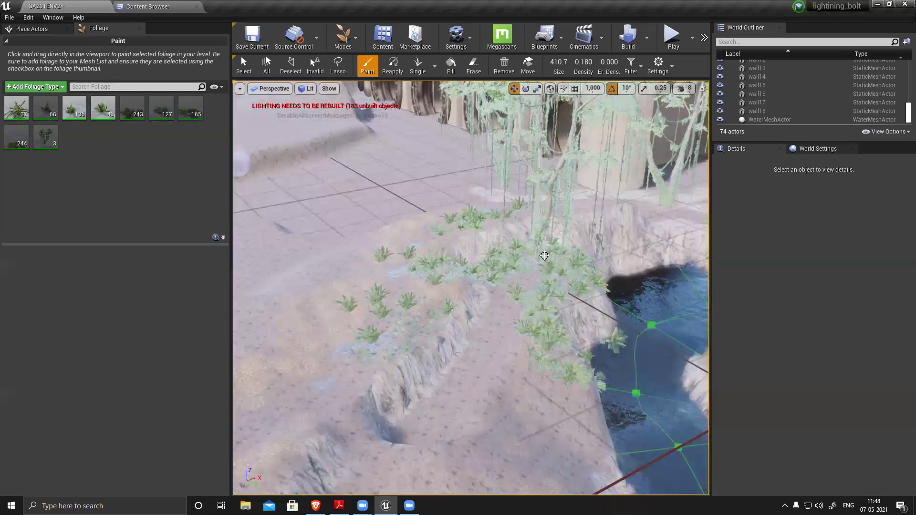
Browse the project content from the root to the BFA171 folder and select the rock_boulder_b3 static mesh.
{"action": "left_click", "coordinate": [141, 5]}
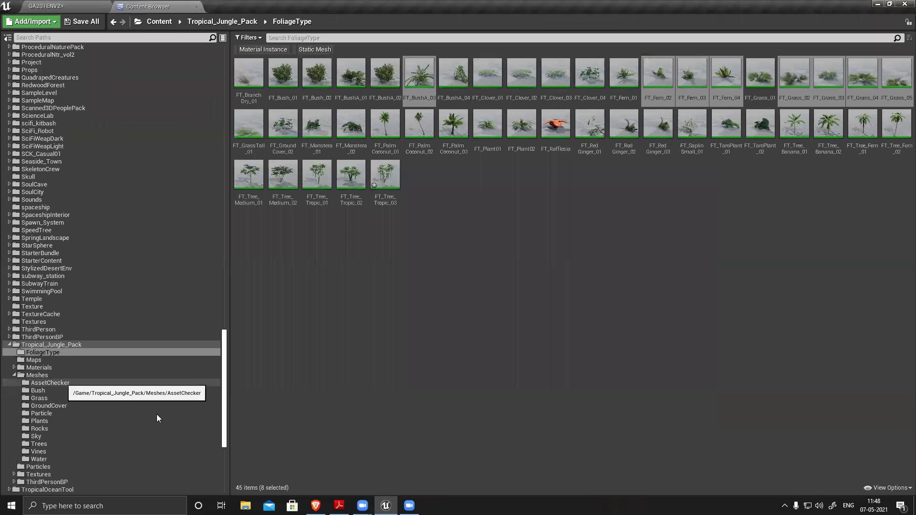
{"action": "scroll", "coordinate": [84, 418], "scroll_direction": "down", "scroll_amount": 2}
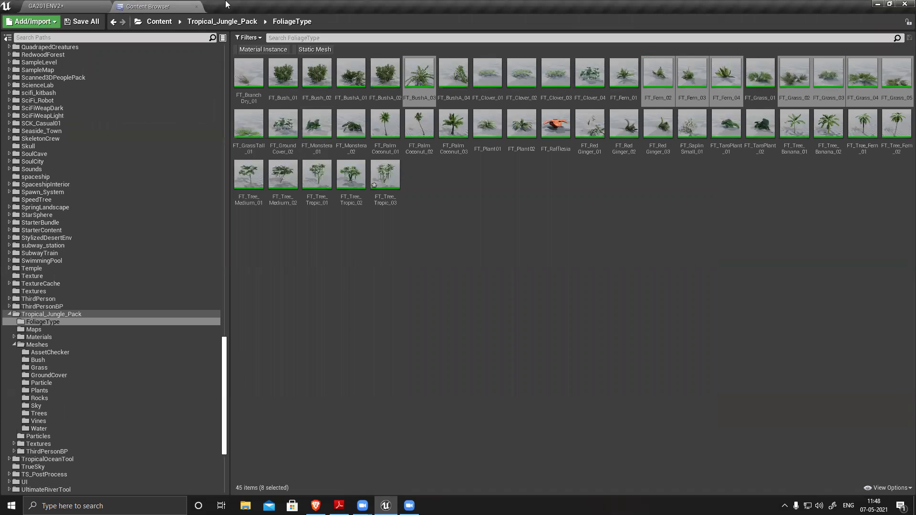
{"action": "scroll", "coordinate": [56, 60], "scroll_direction": "up", "scroll_amount": 20}
{"action": "left_click", "coordinate": [29, 49]}
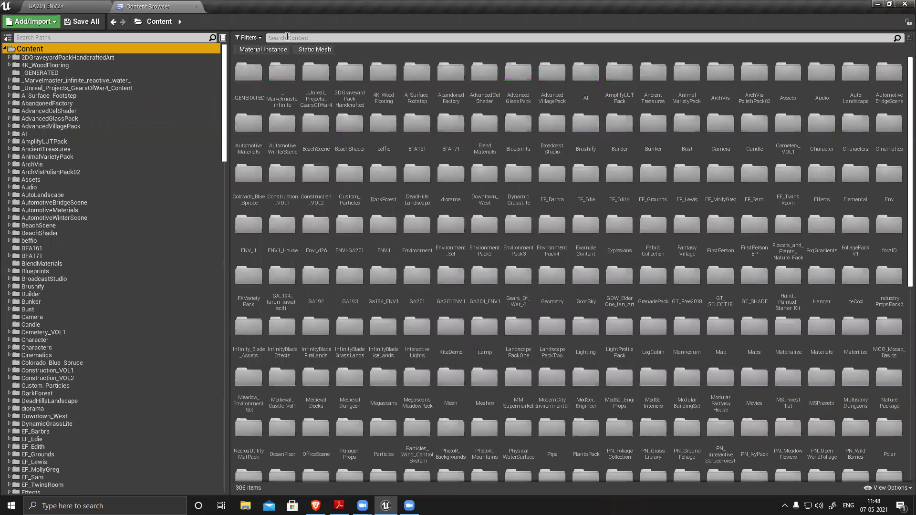
{"action": "left_click", "coordinate": [287, 38]}
{"action": "scroll", "coordinate": [112, 333], "scroll_direction": "down", "scroll_amount": 3}
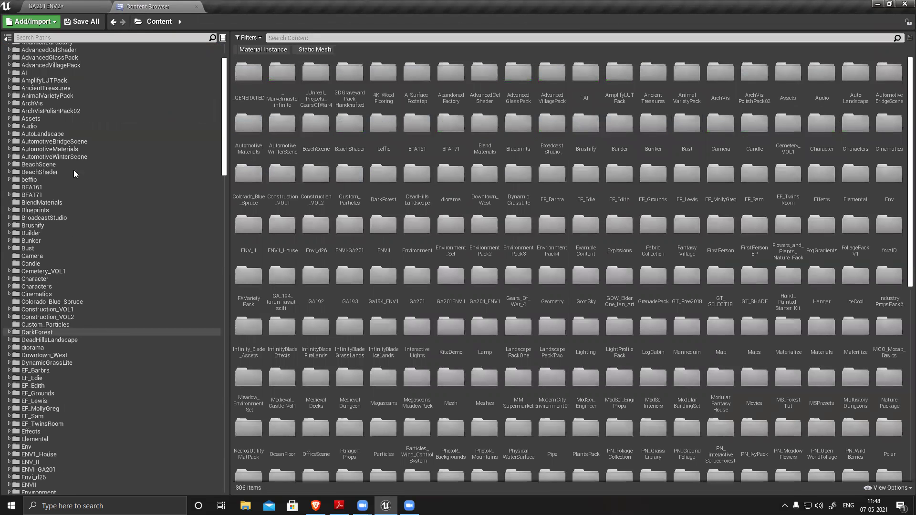
{"action": "left_click", "coordinate": [31, 195]}
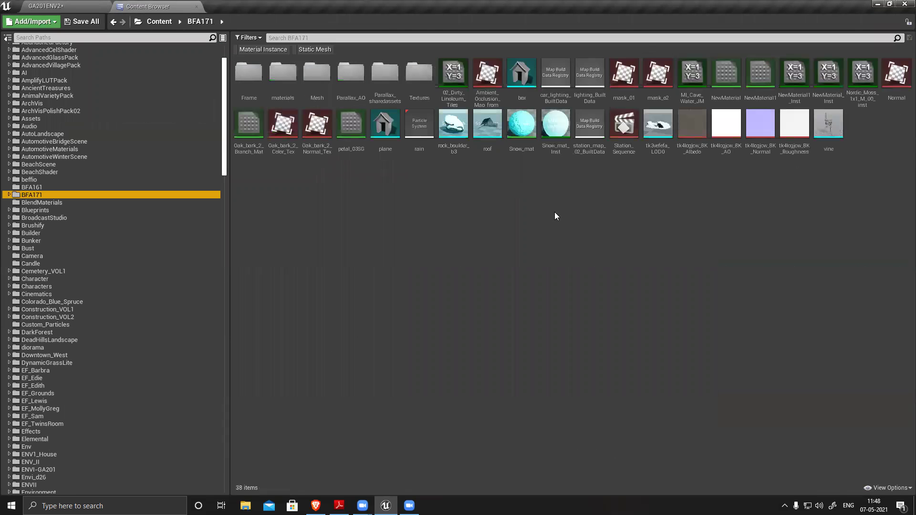
{"action": "left_click", "coordinate": [453, 120]}
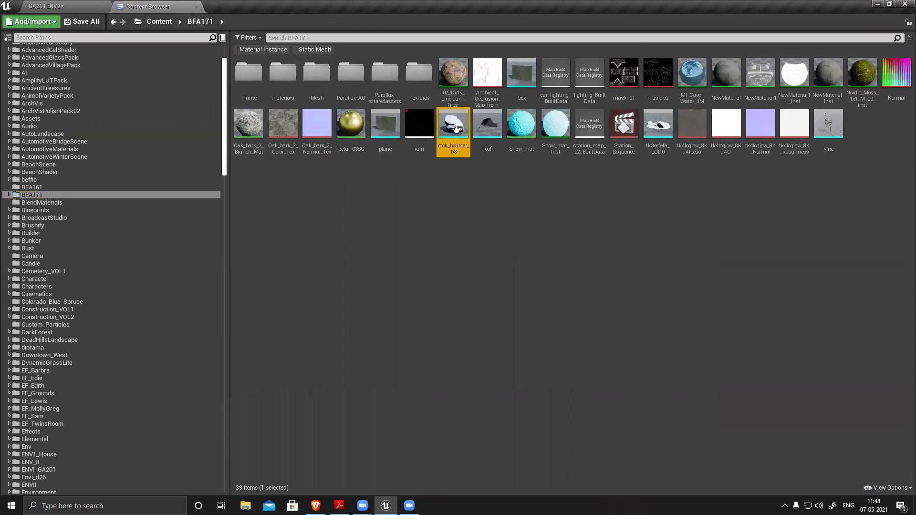
{"action": "mouse_move", "coordinate": [455, 130]}
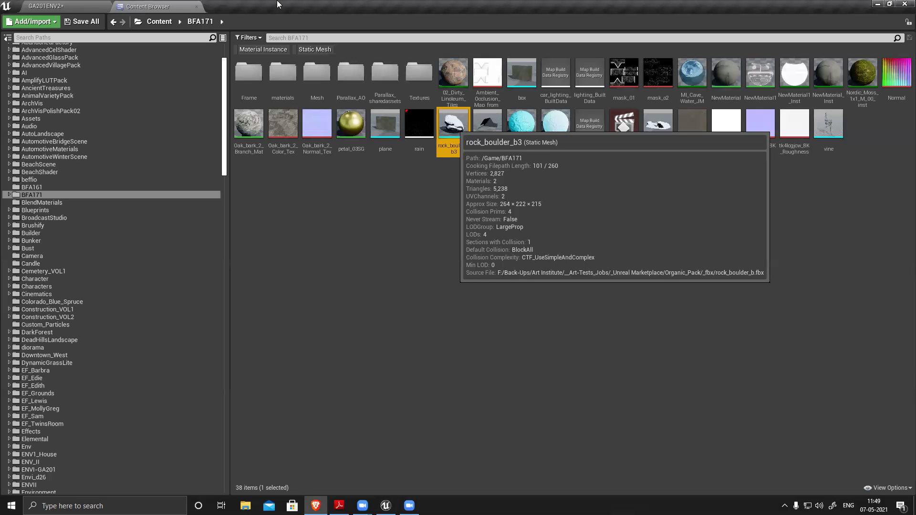
Switch to the Brave browser's Attendance_201 page and set the status of all students to A.
{"action": "key", "text": "alt+Tab"}
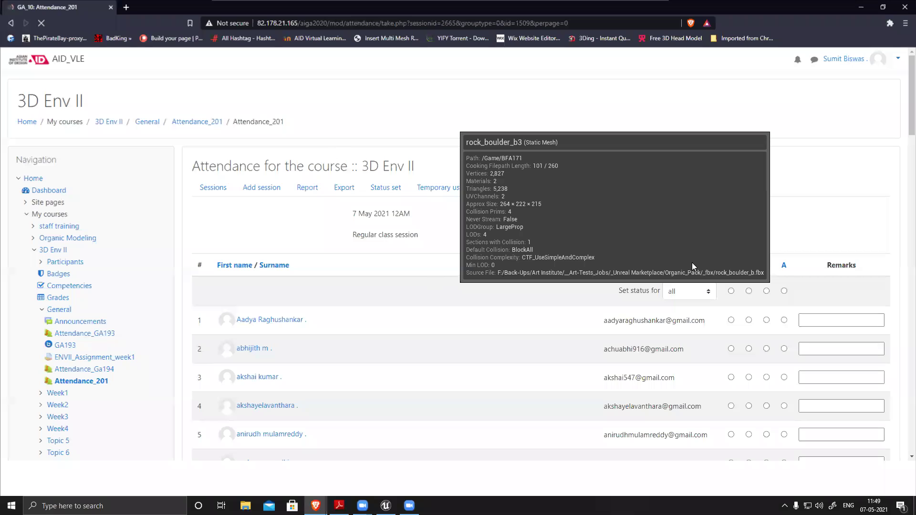
{"action": "left_click", "coordinate": [784, 291]}
{"action": "scroll", "coordinate": [203, 394], "scroll_direction": "down", "scroll_amount": 1}
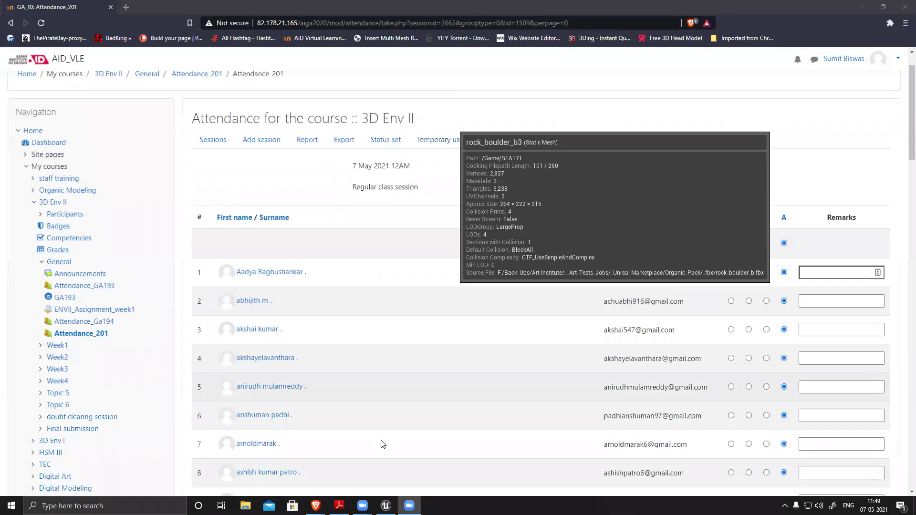
{"action": "scroll", "coordinate": [390, 442], "scroll_direction": "down", "scroll_amount": 1}
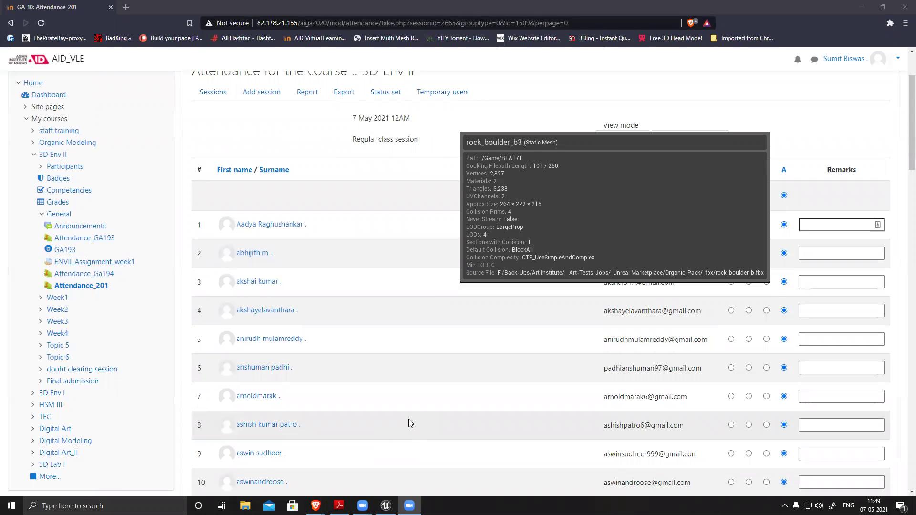
{"action": "scroll", "coordinate": [420, 411], "scroll_direction": "down", "scroll_amount": 6}
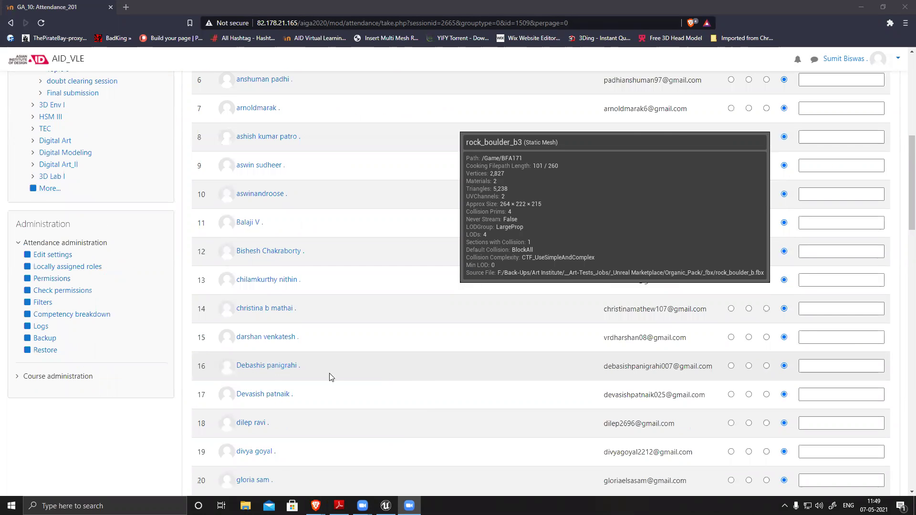
{"action": "scroll", "coordinate": [586, 365], "scroll_direction": "down", "scroll_amount": 2}
Mark the students in rows 19, 45, 47 and 48 of the attendance list as present.
{"action": "left_click", "coordinate": [731, 358]}
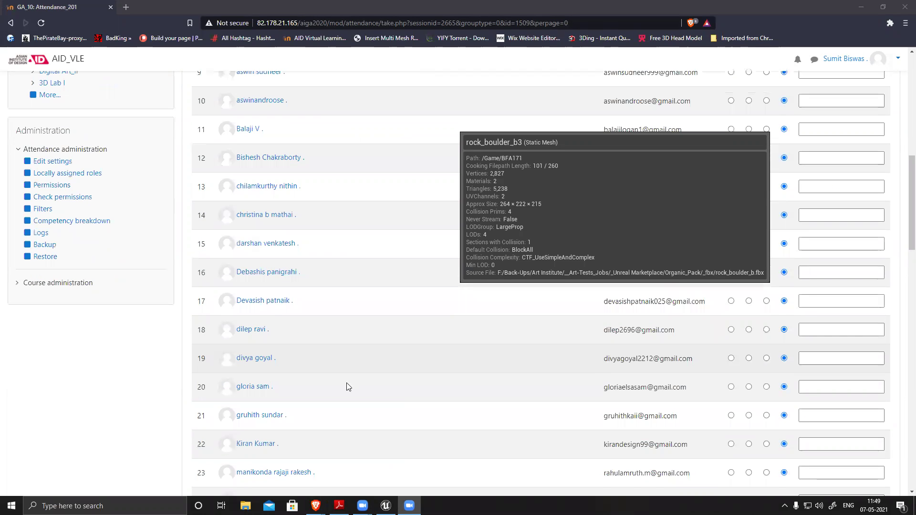
{"action": "scroll", "coordinate": [315, 375], "scroll_direction": "down", "scroll_amount": 1}
{"action": "scroll", "coordinate": [316, 376], "scroll_direction": "down", "scroll_amount": 3}
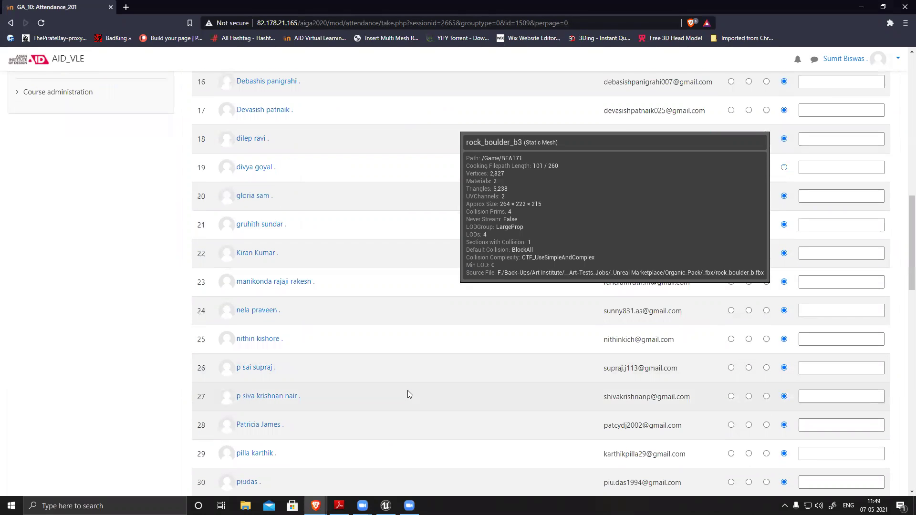
{"action": "scroll", "coordinate": [408, 391], "scroll_direction": "down", "scroll_amount": 3}
{"action": "scroll", "coordinate": [411, 391], "scroll_direction": "down", "scroll_amount": 3}
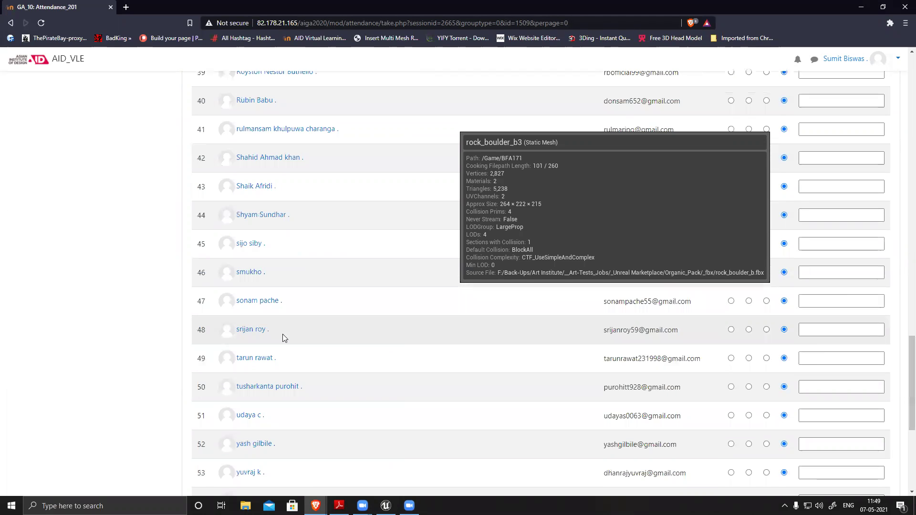
{"action": "scroll", "coordinate": [698, 314], "scroll_direction": "up", "scroll_amount": 1}
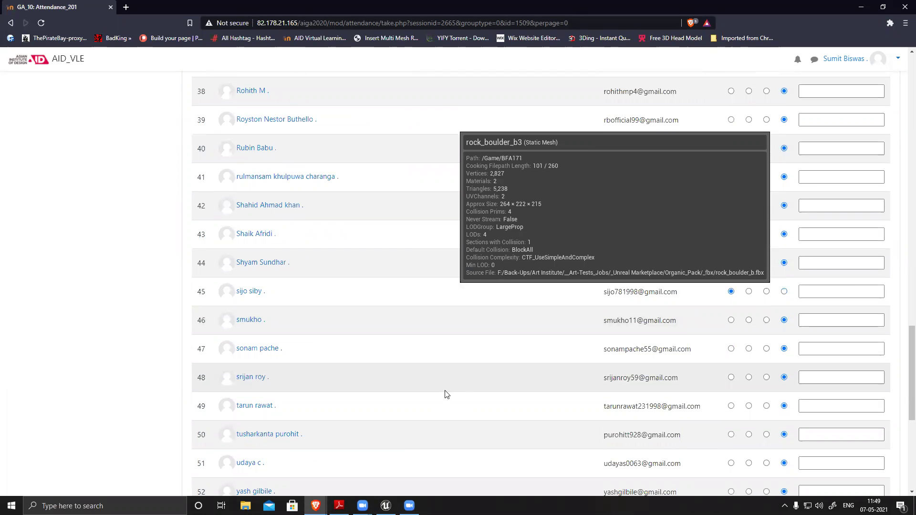
{"action": "left_click", "coordinate": [730, 378]}
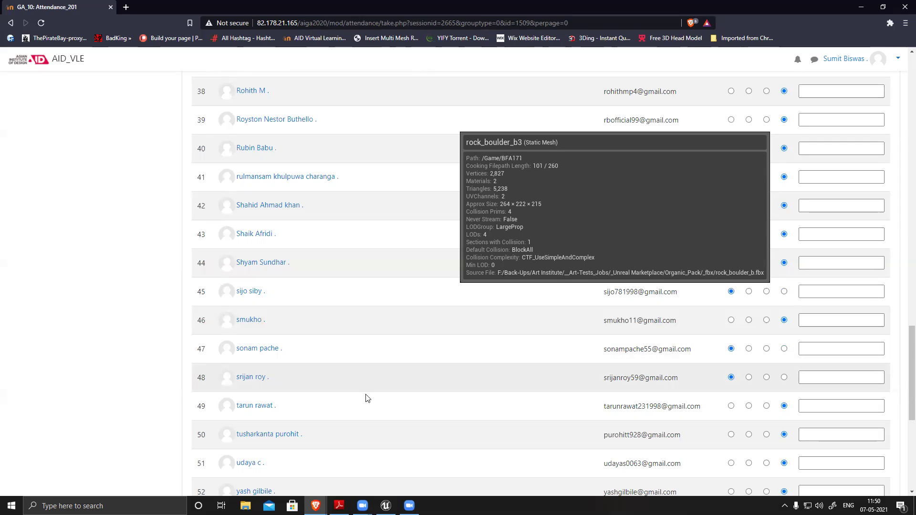
Mark the student in row 51 as present and save the attendance for the session.
{"action": "scroll", "coordinate": [701, 371], "scroll_direction": "down", "scroll_amount": 2}
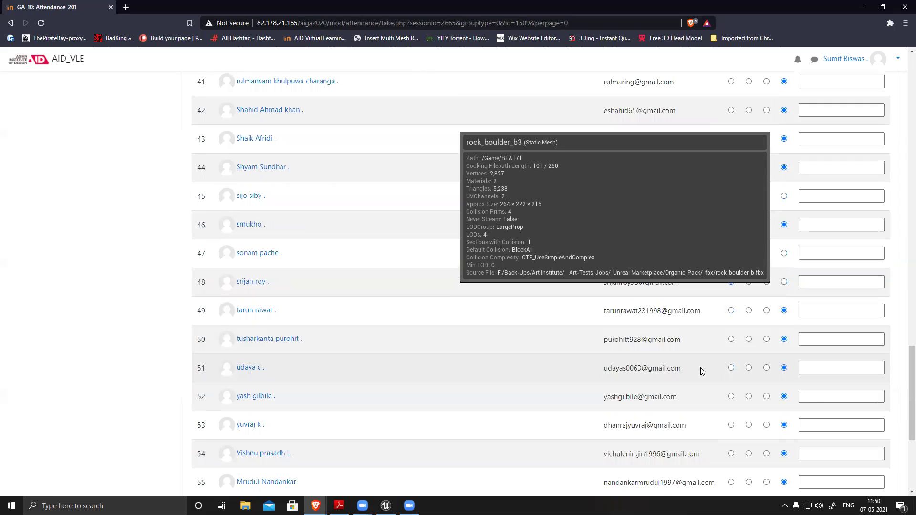
{"action": "left_click", "coordinate": [409, 381]}
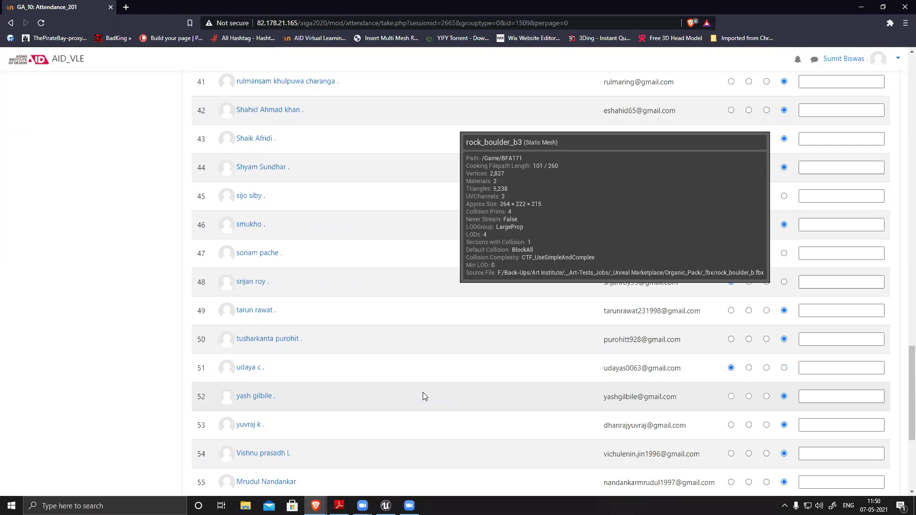
{"action": "scroll", "coordinate": [423, 393], "scroll_direction": "down", "scroll_amount": 1}
{"action": "scroll", "coordinate": [422, 390], "scroll_direction": "down", "scroll_amount": 2}
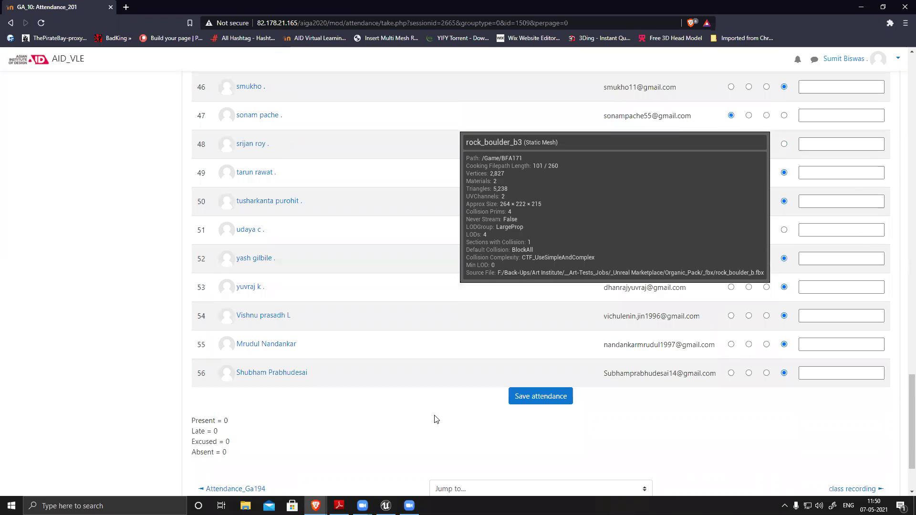
{"action": "left_click", "coordinate": [541, 391]}
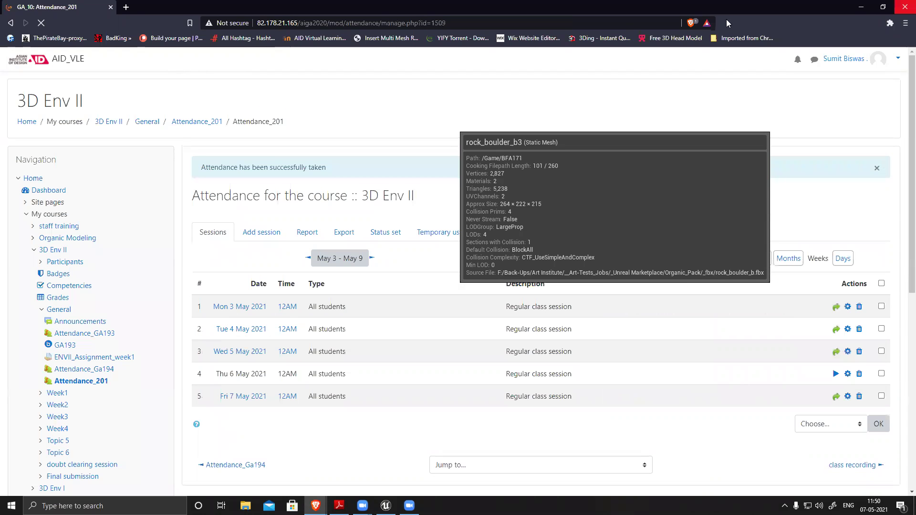
Switch back to Unreal Editor and add rock_boulder_b3 to the foliage types as the only active one.
{"action": "key", "text": "alt+Tab"}
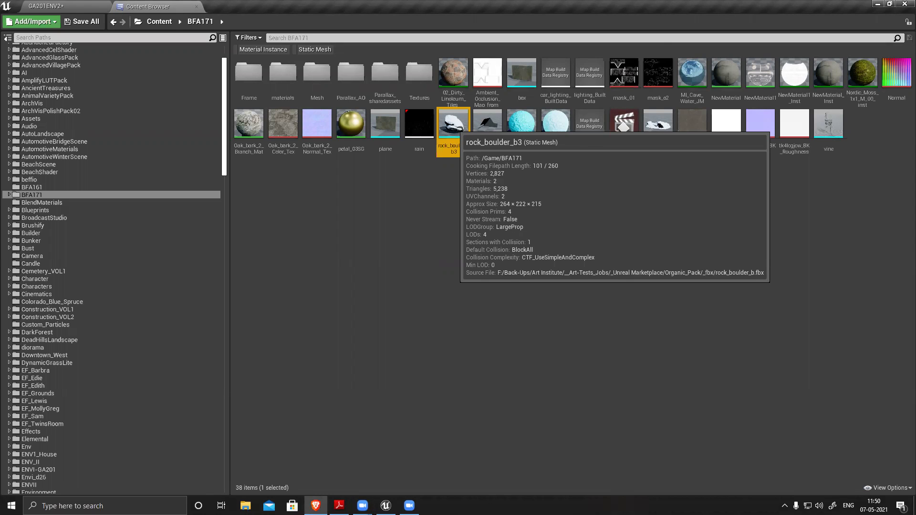
{"action": "double_click", "coordinate": [453, 125]}
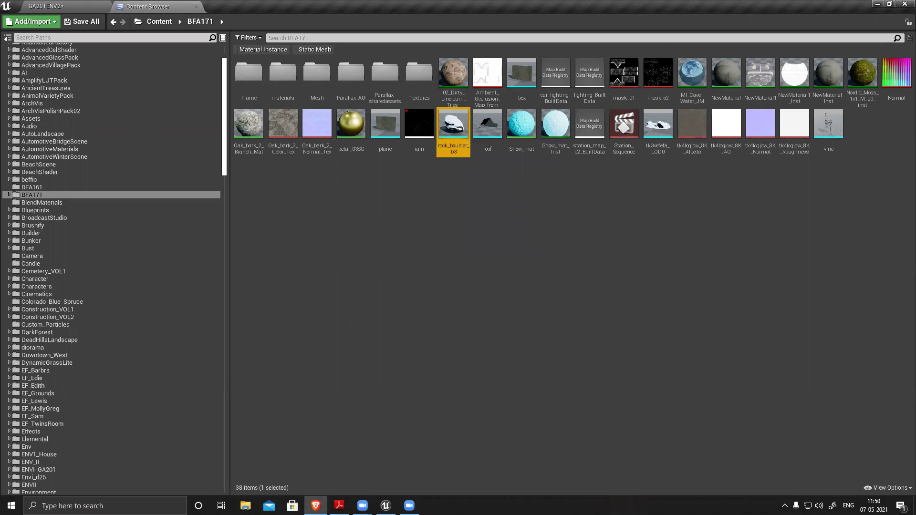
{"action": "left_click_drag", "start_coordinate": [453, 125], "coordinate": [108, 193]}
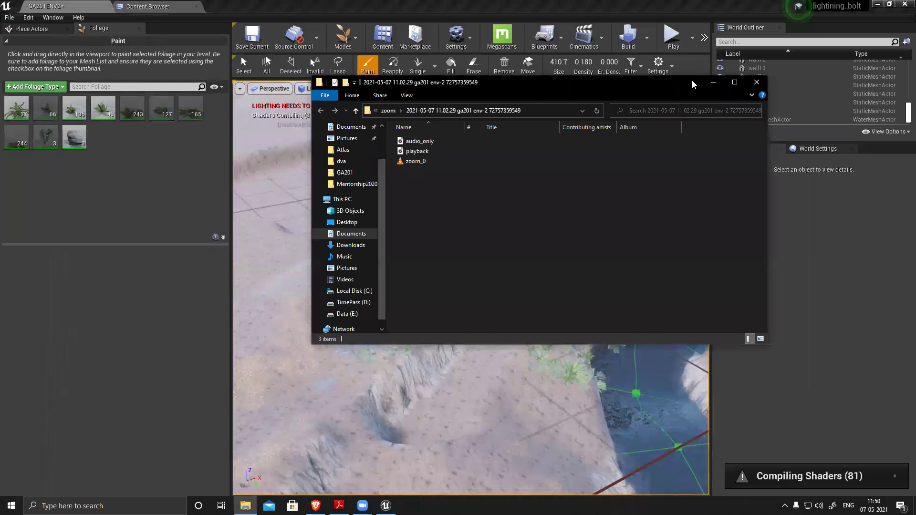
{"action": "left_click", "coordinate": [712, 84]}
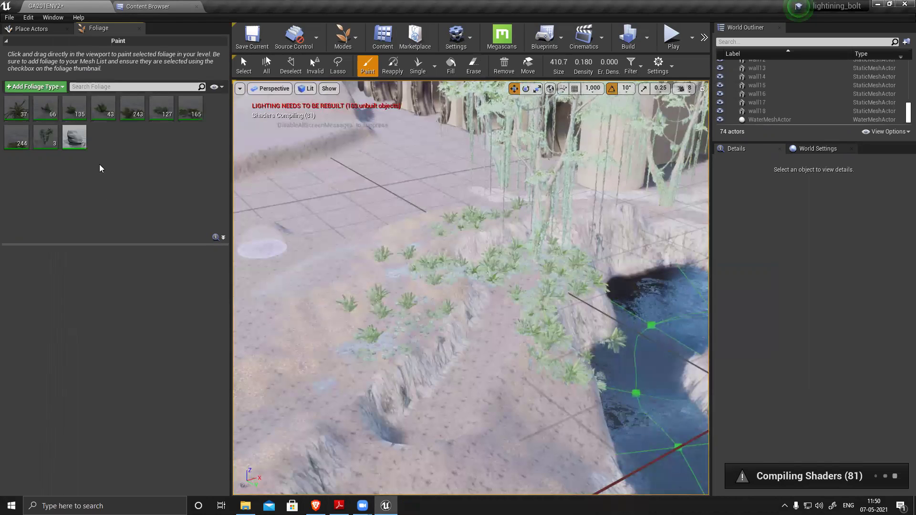
{"action": "left_click", "coordinate": [74, 137]}
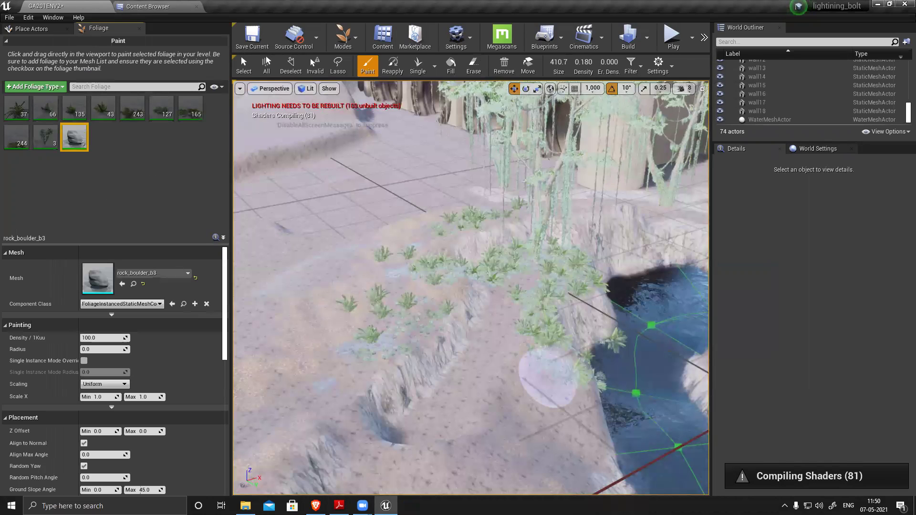
Paint boulders around the tip of the sandy peninsula at the river bend and undo the last stroke.
{"action": "right_click_drag", "start_coordinate": [549, 377], "coordinate": [559, 365]}
{"action": "left_click_drag", "start_coordinate": [524, 395], "coordinate": [506, 414]}
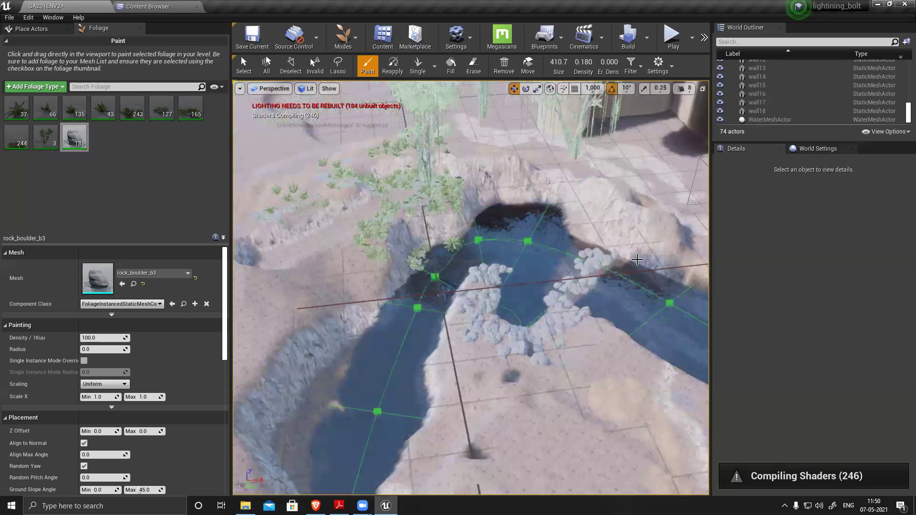
{"action": "key", "text": "ctrl+z"}
Paint boulders along the far river bank beneath the cliff and on the near sandy bank.
{"action": "left_click_drag", "start_coordinate": [624, 258], "coordinate": [557, 208]}
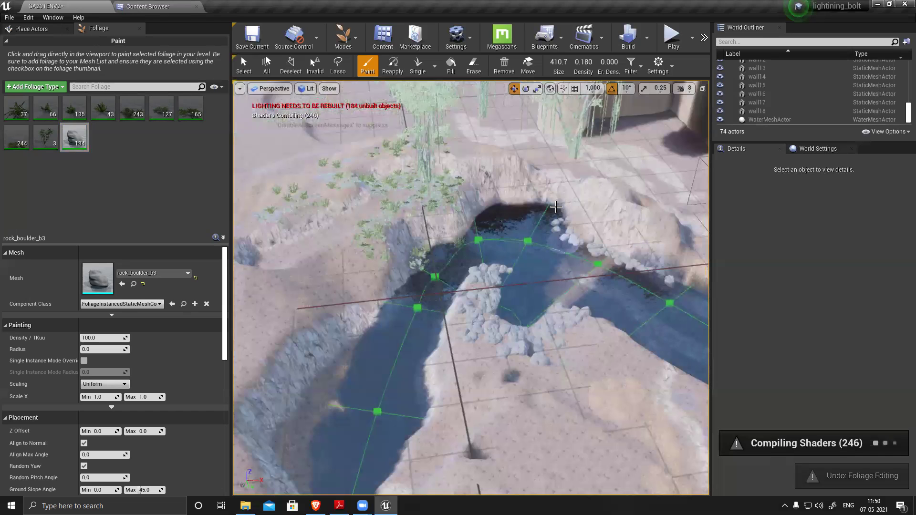
{"action": "left_click", "coordinate": [518, 225]}
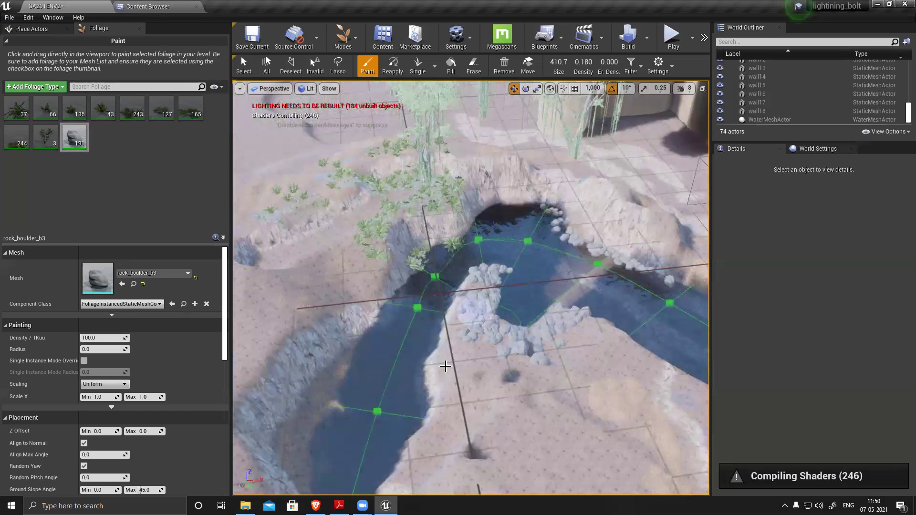
{"action": "left_click_drag", "start_coordinate": [514, 421], "coordinate": [498, 405]}
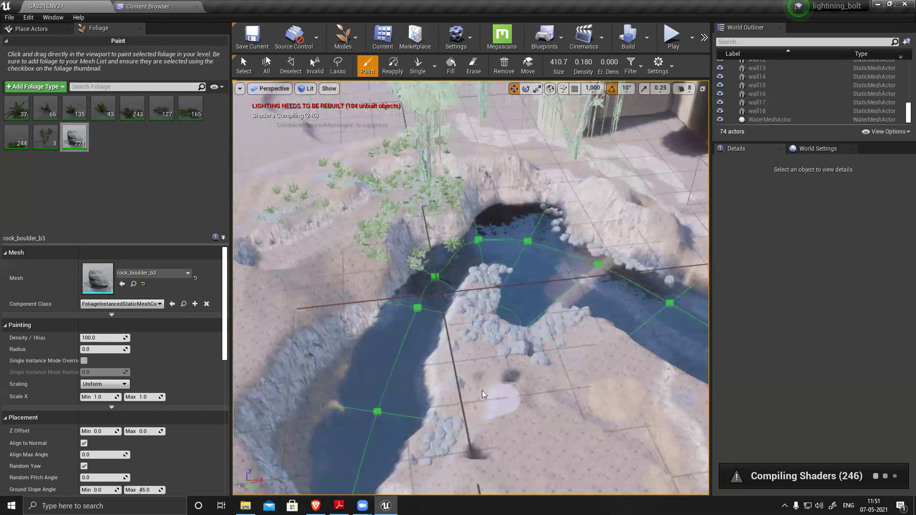
Examine the castle entrance and the arcaded water channel that leads into its round gate.
{"action": "right_click_drag", "start_coordinate": [482, 391], "coordinate": [519, 388]}
{"action": "right_click_drag", "start_coordinate": [496, 355], "coordinate": [503, 329]}
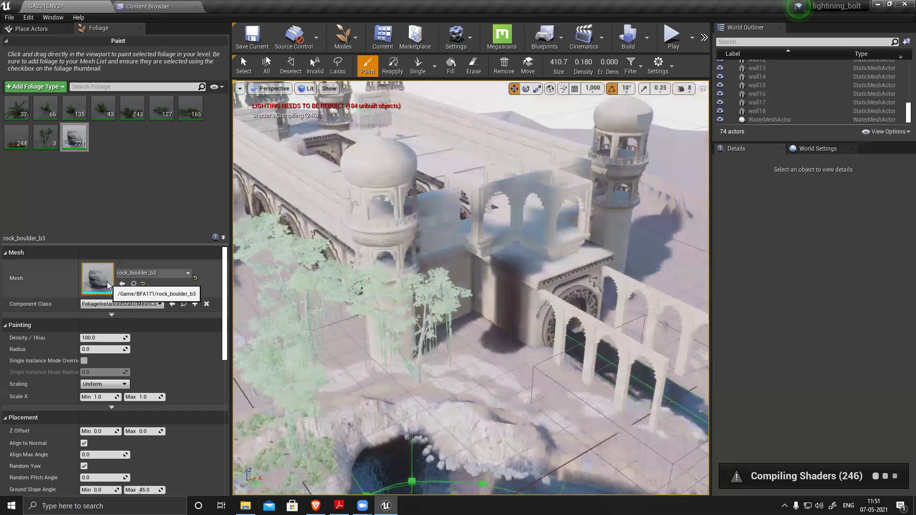
{"action": "key", "text": "s"}
{"action": "right_click_drag", "start_coordinate": [470, 354], "coordinate": [472, 351]}
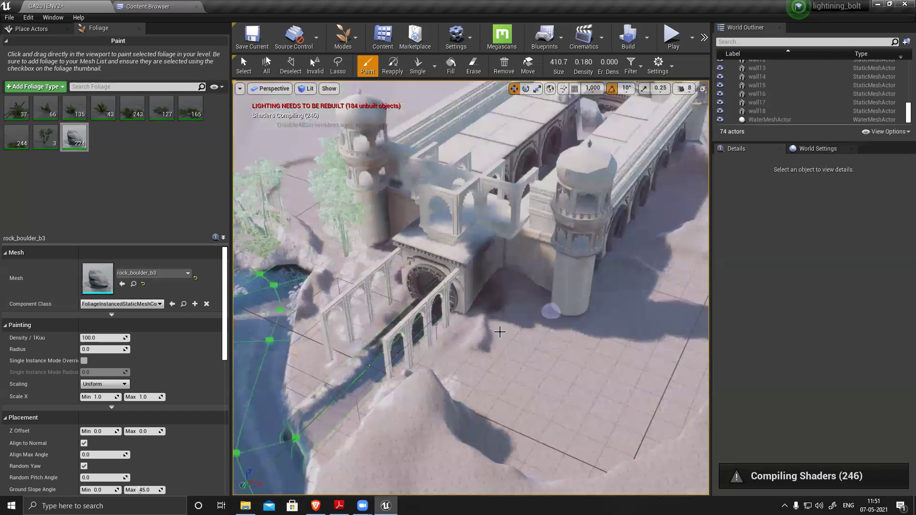
{"action": "left_click_drag", "start_coordinate": [422, 361], "coordinate": [429, 358], "text": "alt"}
{"action": "mouse_move", "coordinate": [429, 359]}
{"action": "right_mouse_down"}
{"action": "mouse_move", "coordinate": [480, 334]}
{"action": "mouse_move", "coordinate": [439, 310]}
{"action": "right_mouse_up"}
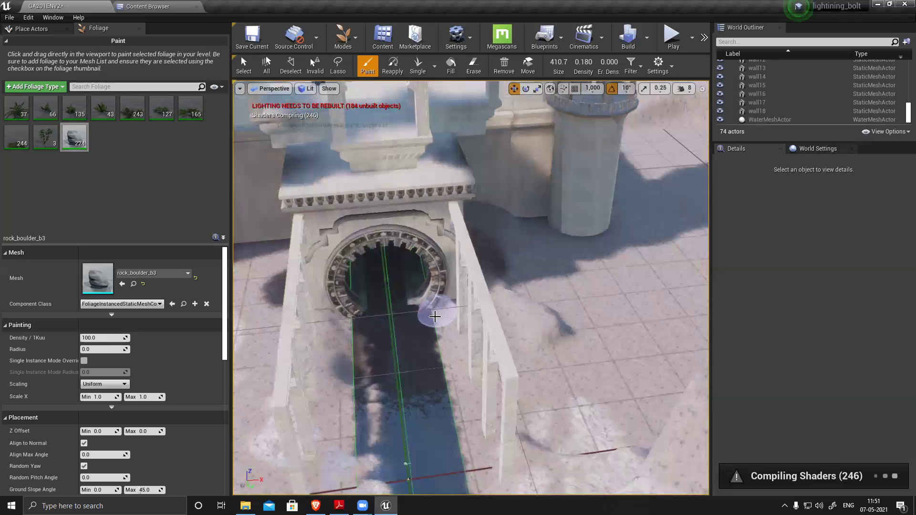
Paint small boulders on both sides of the round gate and along one channel bank, and undo the last stroke.
{"action": "left_click", "coordinate": [435, 316]}
{"action": "left_click", "coordinate": [343, 317]}
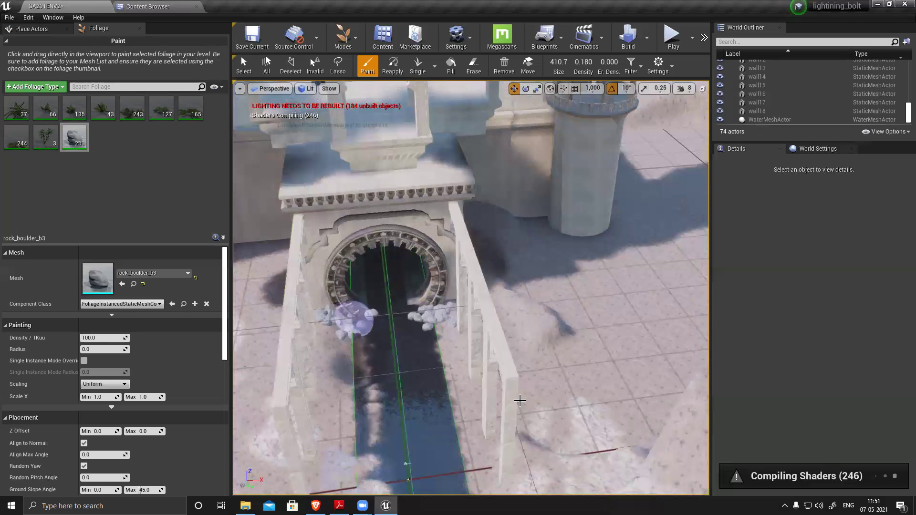
{"action": "left_click_drag", "start_coordinate": [343, 341], "coordinate": [351, 411]}
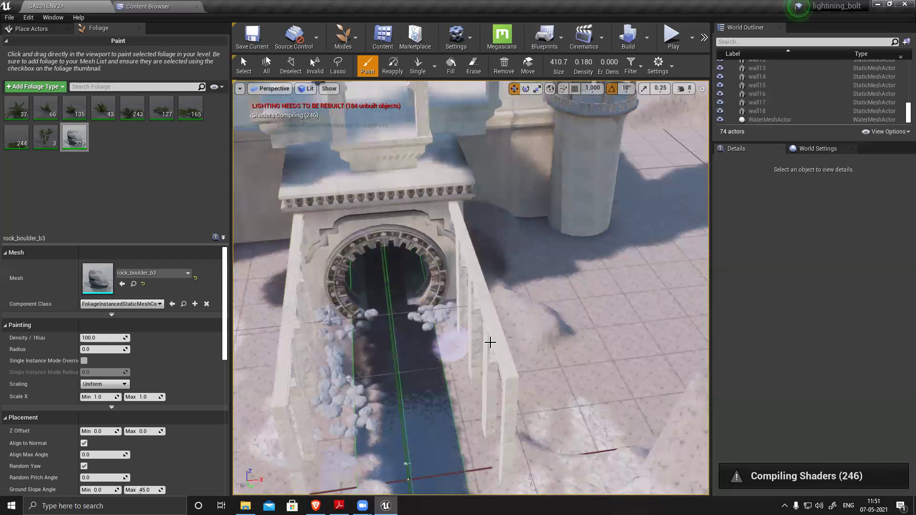
{"action": "key", "text": "ctrl+z"}
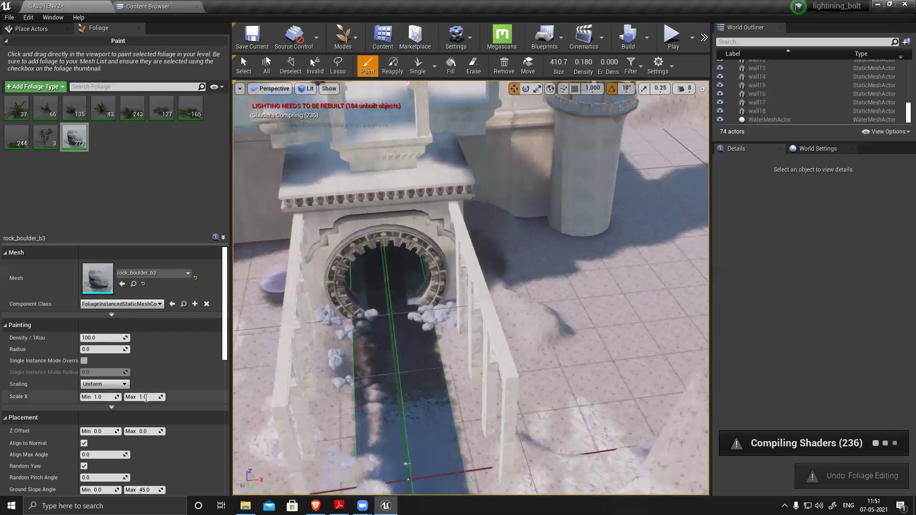
Set the boulders' maximum X scale to 3.0 and paint larger ones along both channel banks between the arcades.
{"action": "left_click", "coordinate": [145, 398]}
{"action": "type", "text": "3"}
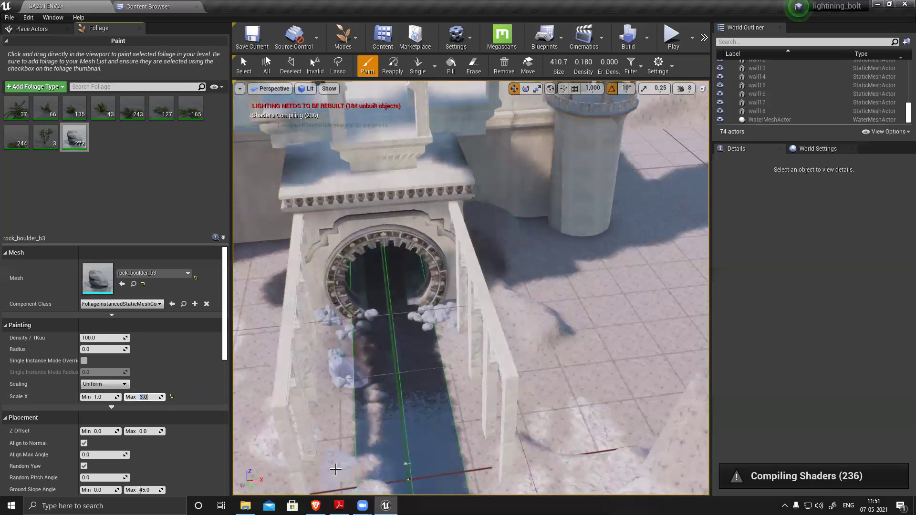
{"action": "left_click_drag", "start_coordinate": [456, 437], "coordinate": [462, 395]}
{"action": "left_click", "coordinate": [452, 365]}
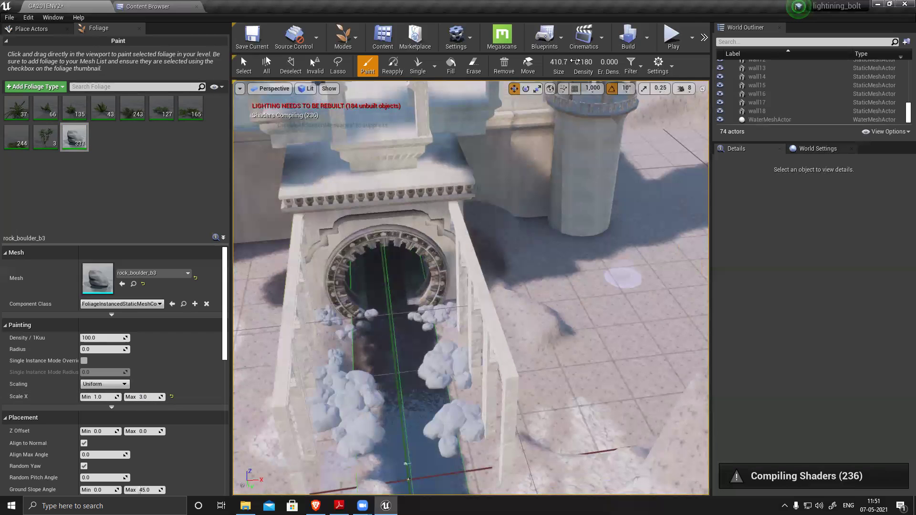
Lower the foliage paint density to 0.03 and paint boulders at the channel edge and on the low mound outside the arcade.
{"action": "left_click_drag", "start_coordinate": [583, 63], "coordinate": [572, 62]}
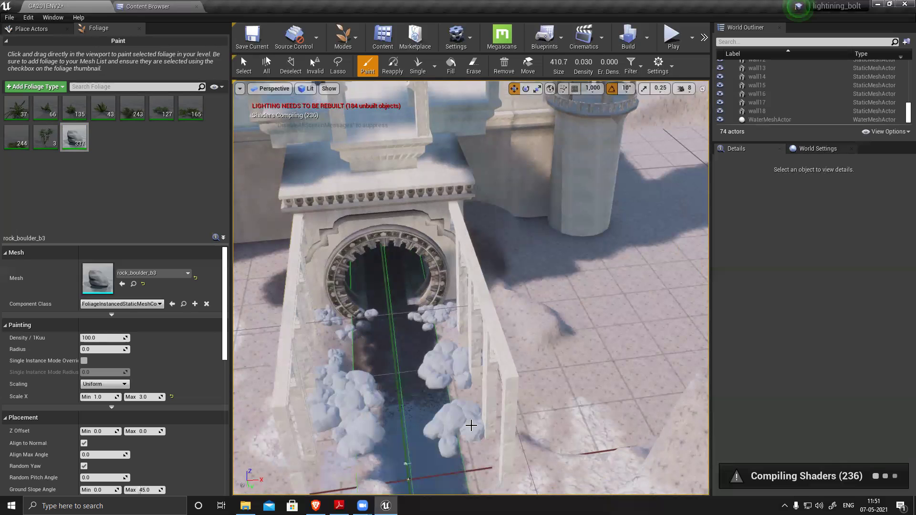
{"action": "left_click", "coordinate": [479, 460]}
{"action": "left_click_drag", "start_coordinate": [516, 294], "coordinate": [573, 331]}
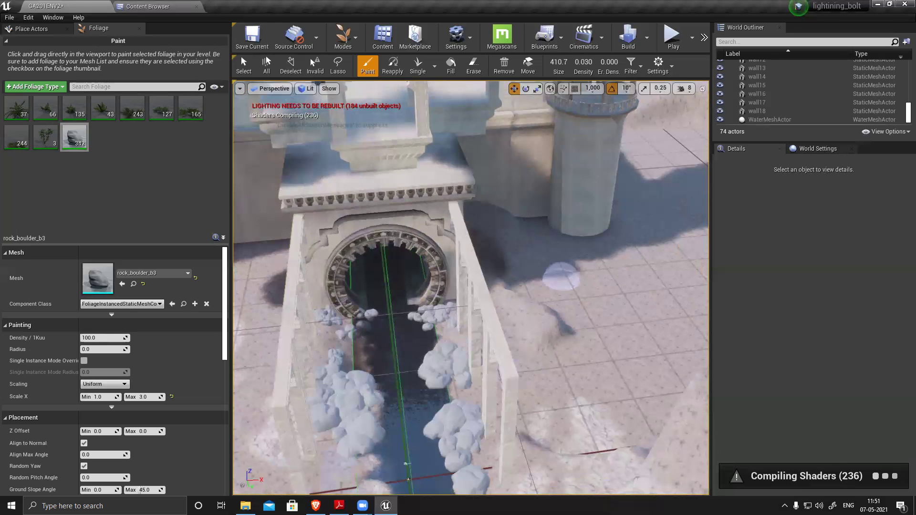
{"action": "middle_click_drag", "start_coordinate": [572, 331], "coordinate": [580, 320]}
Paint boulders along both banks of the channel stretch between the end of the arcades and the river.
{"action": "left_click", "coordinate": [361, 325]}
{"action": "left_click", "coordinate": [371, 380]}
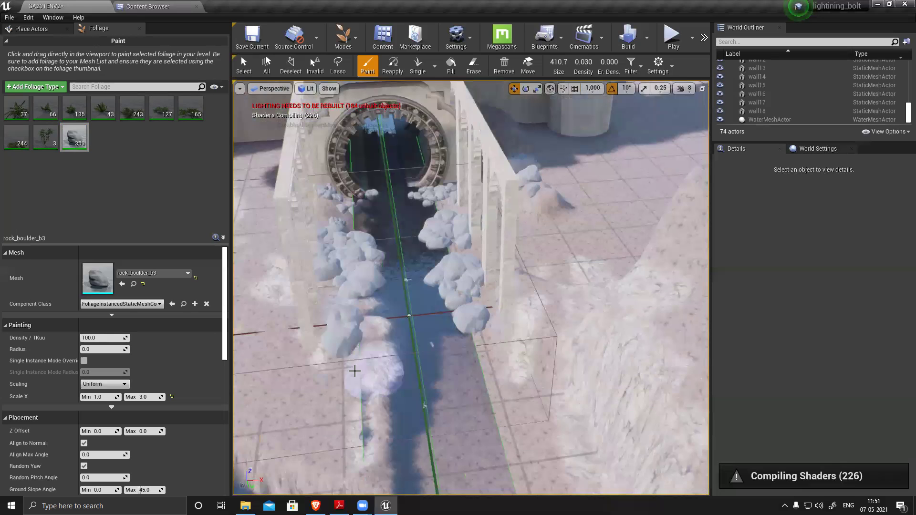
{"action": "left_click", "coordinate": [352, 446]}
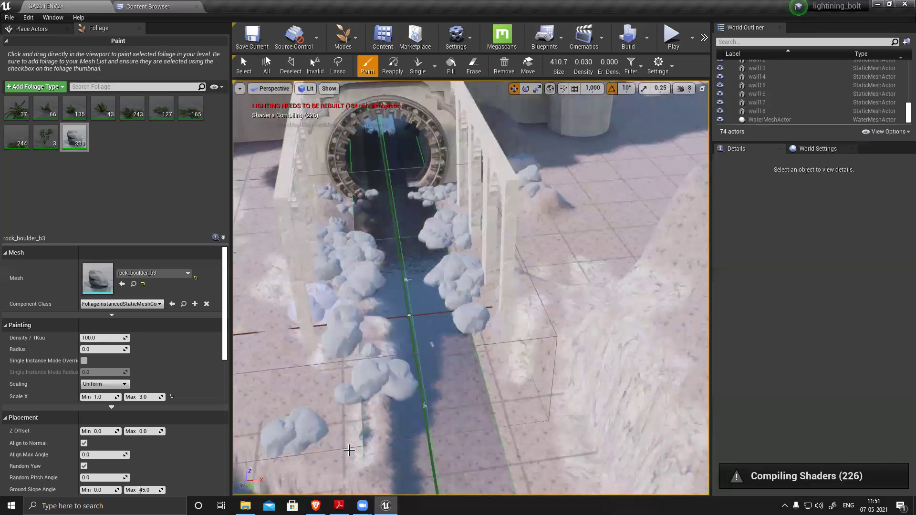
{"action": "left_click_drag", "start_coordinate": [540, 420], "coordinate": [490, 398]}
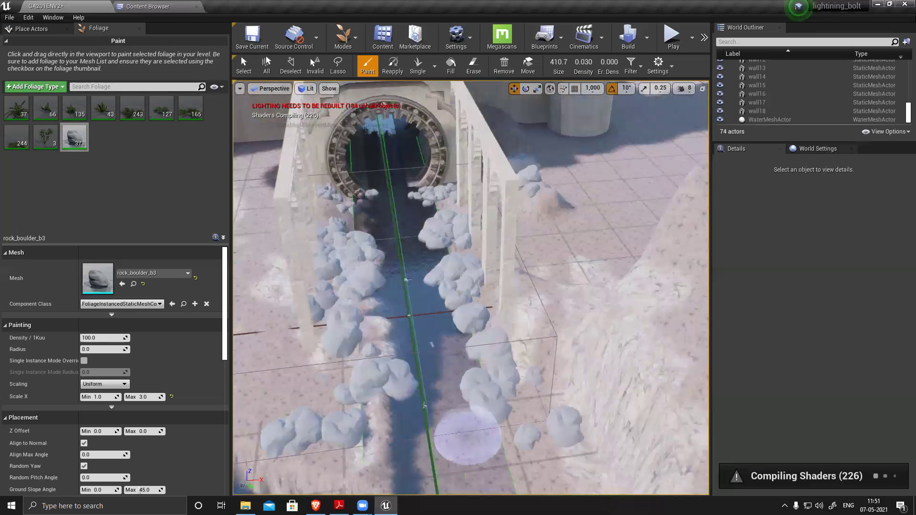
Paint boulders on both sides of the channel mouth where the water drops into the river.
{"action": "right_click_drag", "start_coordinate": [467, 438], "coordinate": [467, 458]}
{"action": "left_click_drag", "start_coordinate": [423, 330], "coordinate": [422, 361]}
{"action": "left_click_drag", "start_coordinate": [524, 353], "coordinate": [520, 403]}
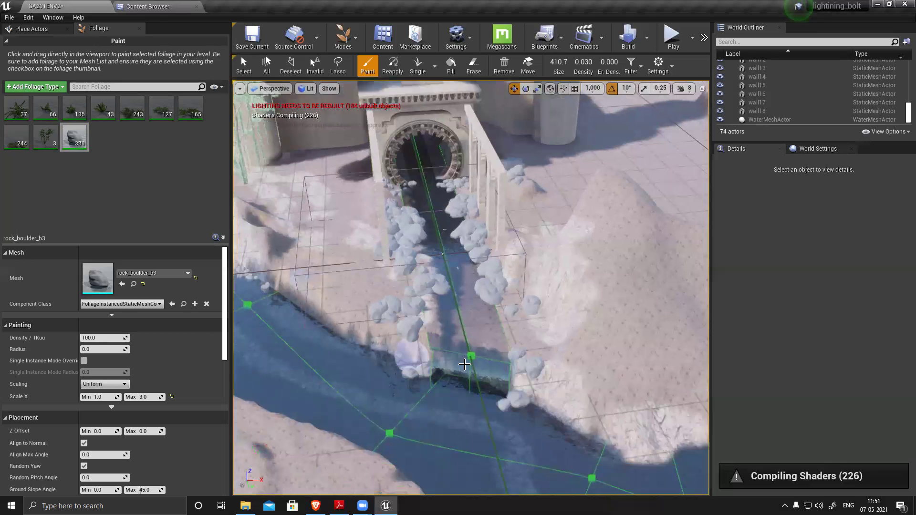
{"action": "mouse_move", "coordinate": [532, 334]}
{"action": "left_mouse_down"}
{"action": "mouse_move", "coordinate": [510, 342]}
{"action": "mouse_move", "coordinate": [500, 315]}
{"action": "left_mouse_up"}
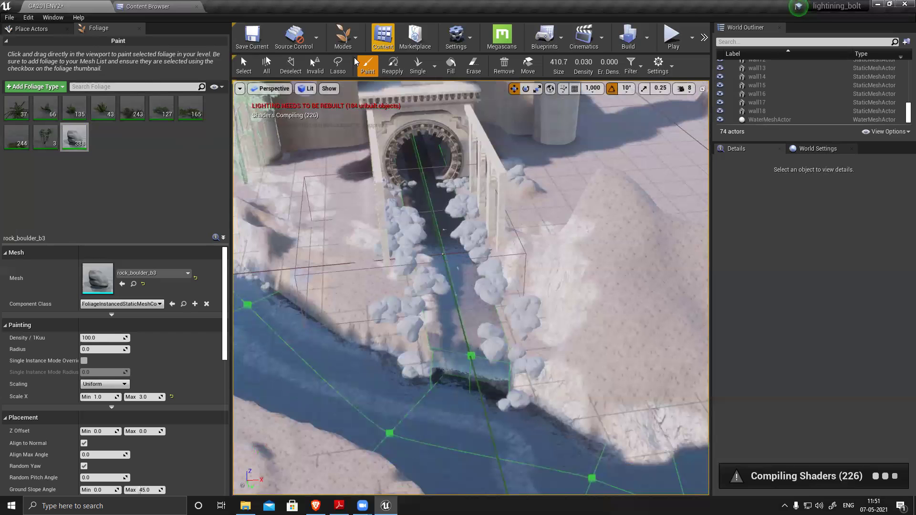
Leave Foliage painting and return to actor selection mode.
{"action": "key", "text": "shift+1"}
{"action": "left_click", "coordinate": [124, 6]}
{"action": "left_click", "coordinate": [100, 6]}
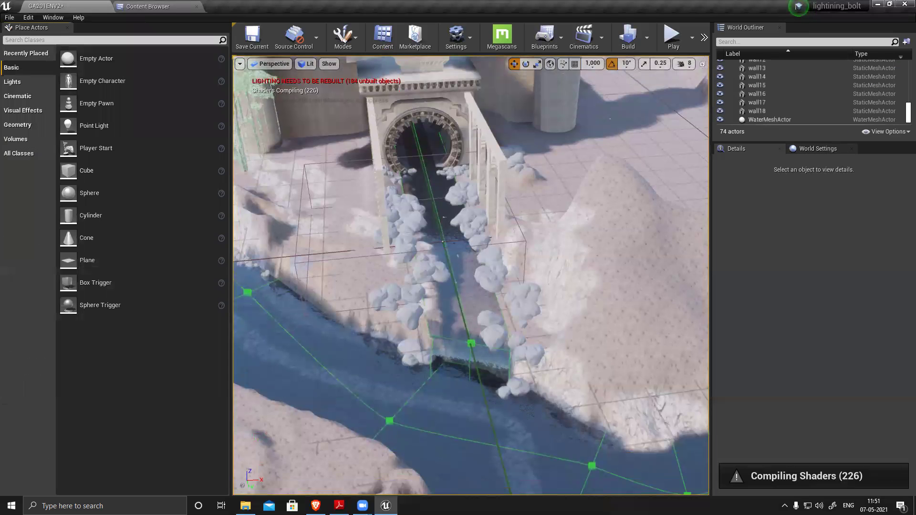
{"action": "right_click_drag", "start_coordinate": [471, 275], "coordinate": [525, 275]}
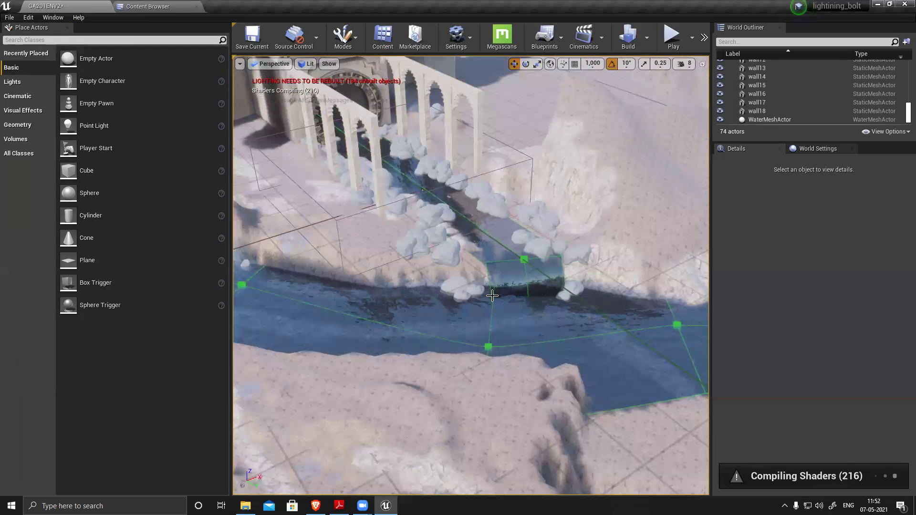
Place the P_Steam_Lit_MOD emitter from the Tropical_Jungle_Pack Particles folder at the foot of the waterfall.
{"action": "left_click", "coordinate": [138, 7]}
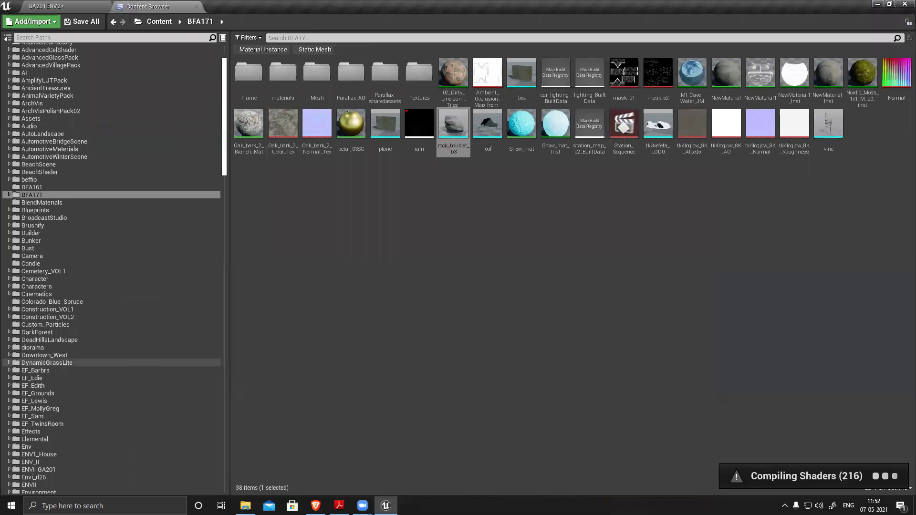
{"action": "scroll", "coordinate": [80, 398], "scroll_direction": "down", "scroll_amount": 3}
{"action": "scroll", "coordinate": [81, 399], "scroll_direction": "down", "scroll_amount": 10}
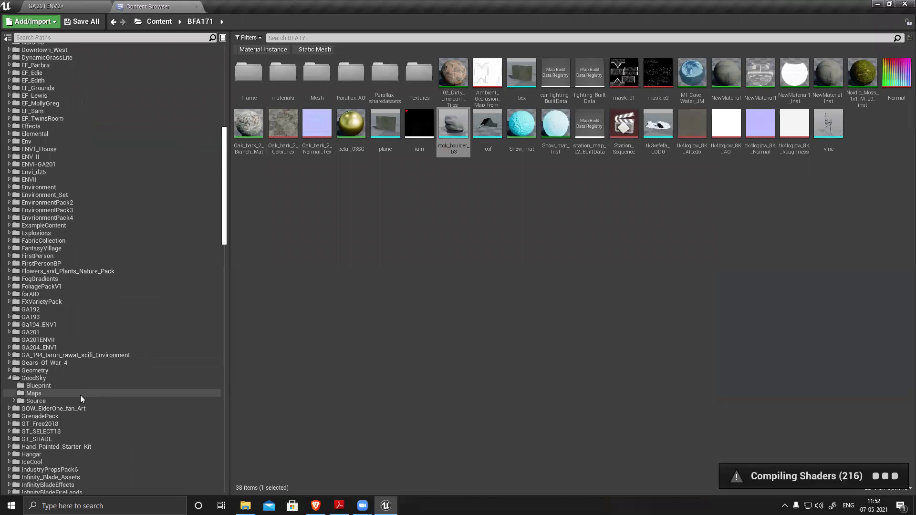
{"action": "scroll", "coordinate": [81, 396], "scroll_direction": "down", "scroll_amount": 12}
{"action": "scroll", "coordinate": [80, 395], "scroll_direction": "down", "scroll_amount": 9}
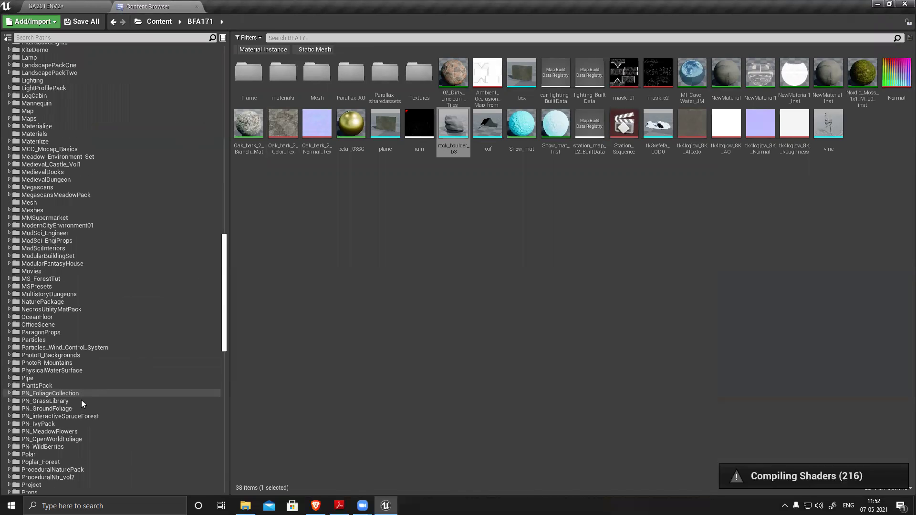
{"action": "scroll", "coordinate": [81, 400], "scroll_direction": "down", "scroll_amount": 10}
{"action": "scroll", "coordinate": [83, 393], "scroll_direction": "down", "scroll_amount": 9}
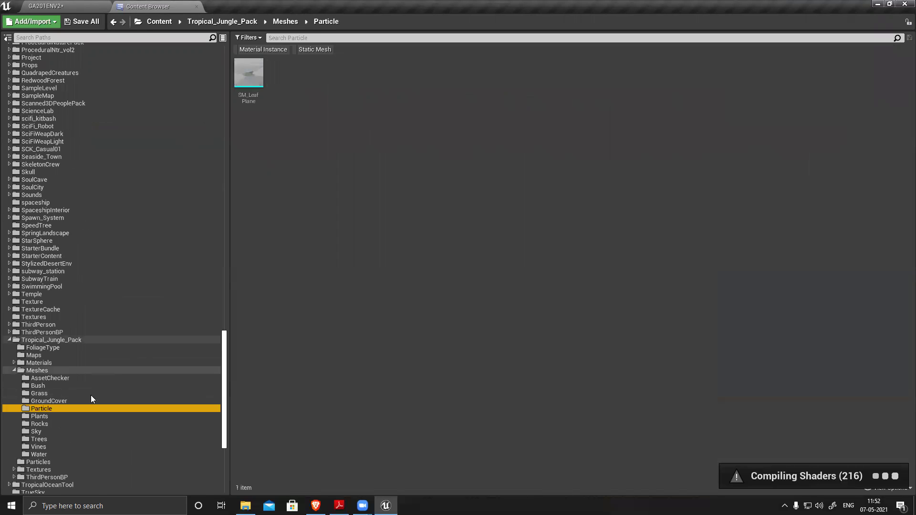
{"action": "scroll", "coordinate": [59, 403], "scroll_direction": "down", "scroll_amount": 3}
{"action": "left_click", "coordinate": [39, 401]}
{"action": "left_click_drag", "start_coordinate": [316, 72], "coordinate": [594, 327]}
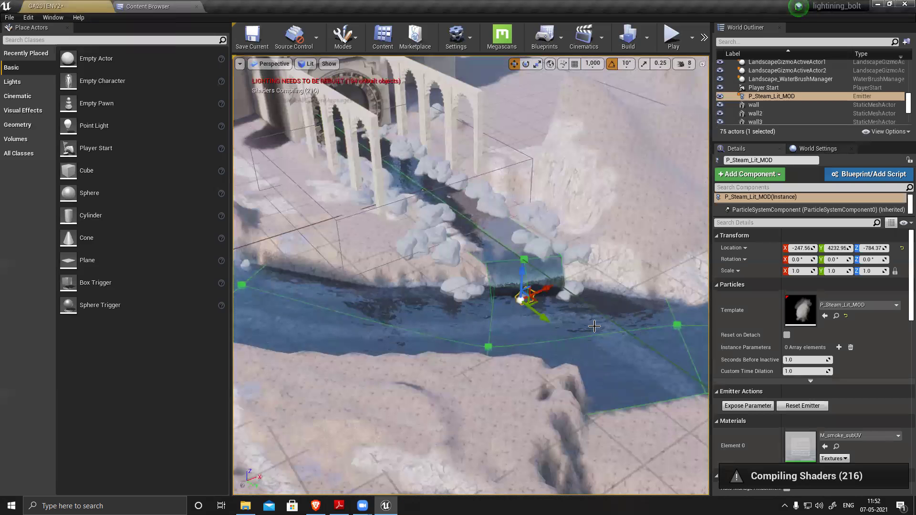
Scale the steam emitter uniformly to about 4.25.
{"action": "key", "text": "f"}
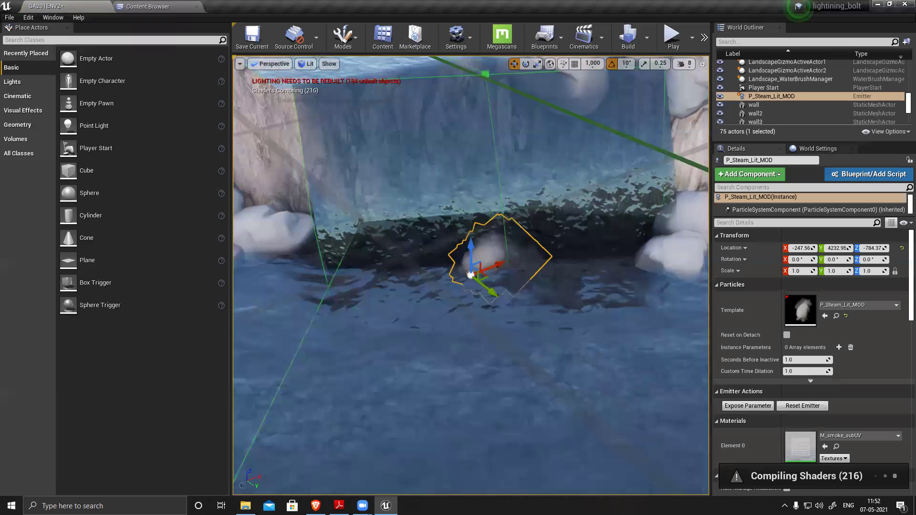
{"action": "scroll", "coordinate": [588, 344], "scroll_direction": "down", "scroll_amount": 3}
{"action": "key", "text": "r"}
{"action": "left_click_drag", "start_coordinate": [471, 276], "coordinate": [449, 358]}
Create three copies of the steam emitter across the foot of the waterfall, rotated 60° about Z.
{"action": "key", "text": "w"}
{"action": "left_click_drag", "start_coordinate": [428, 305], "coordinate": [493, 261], "text": "alt"}
{"action": "left_click_drag", "start_coordinate": [491, 304], "coordinate": [630, 318]}
{"action": "key", "text": "e"}
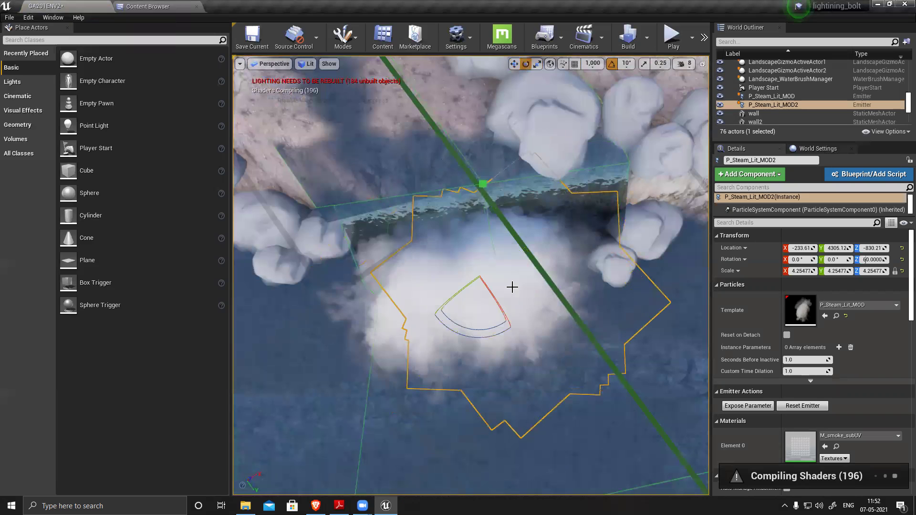
{"action": "key", "text": "w"}
{"action": "left_click_drag", "start_coordinate": [491, 289], "coordinate": [305, 243], "text": "alt"}
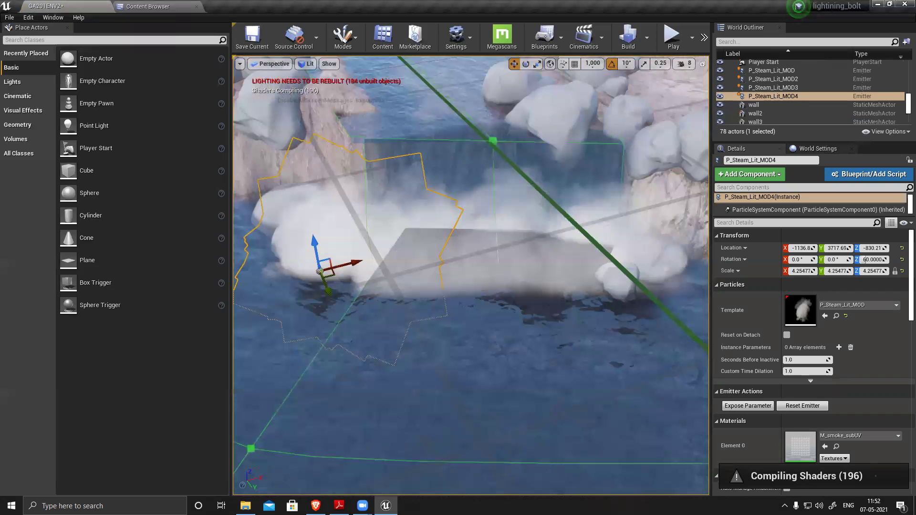
Examine the waterfall steam from several angles around the river junction with editor overlays hidden.
{"action": "scroll", "coordinate": [544, 374], "scroll_direction": "down", "scroll_amount": 3}
{"action": "key", "text": "g"}
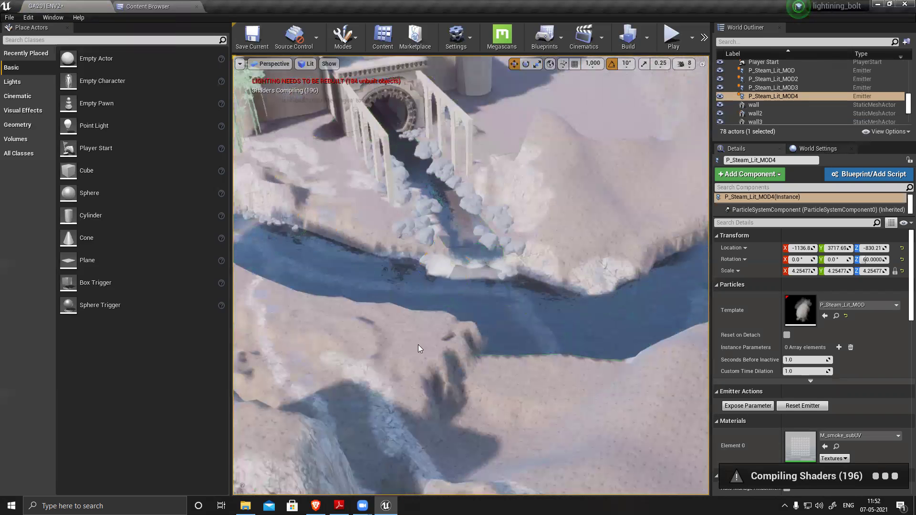
{"action": "left_click_drag", "start_coordinate": [437, 242], "coordinate": [496, 210], "text": "alt"}
{"action": "scroll", "coordinate": [437, 241], "scroll_direction": "up", "scroll_amount": 4}
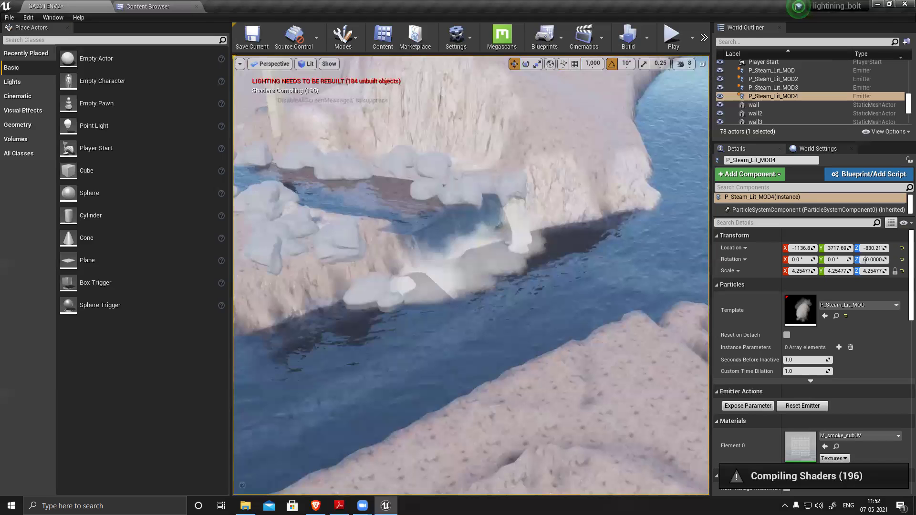
{"action": "left_click_drag", "start_coordinate": [421, 259], "coordinate": [458, 279], "text": "alt"}
{"action": "left_click_drag", "start_coordinate": [426, 229], "coordinate": [437, 195], "text": "alt"}
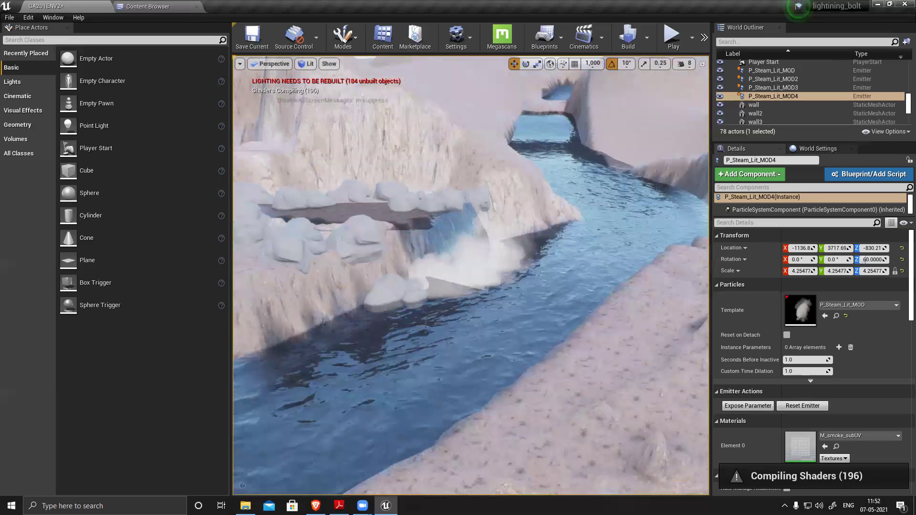
{"action": "right_click_drag", "start_coordinate": [403, 250], "coordinate": [442, 279]}
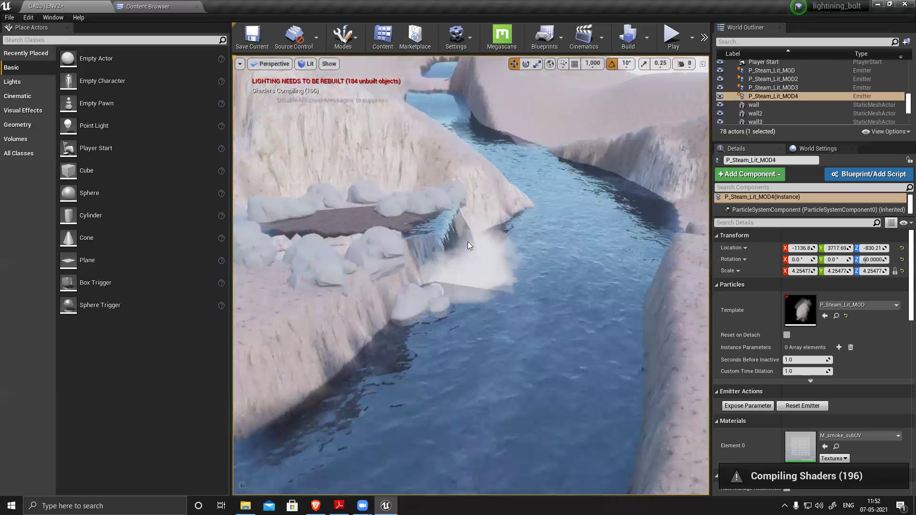
{"action": "mouse_move", "coordinate": [443, 265]}
{"action": "left_mouse_down", "text": "alt"}
{"action": "mouse_move", "coordinate": [377, 262]}
{"action": "mouse_move", "coordinate": [437, 313]}
{"action": "mouse_move", "coordinate": [430, 272]}
{"action": "left_mouse_up", "text": "alt"}
{"action": "right_click_drag", "start_coordinate": [470, 256], "coordinate": [521, 292]}
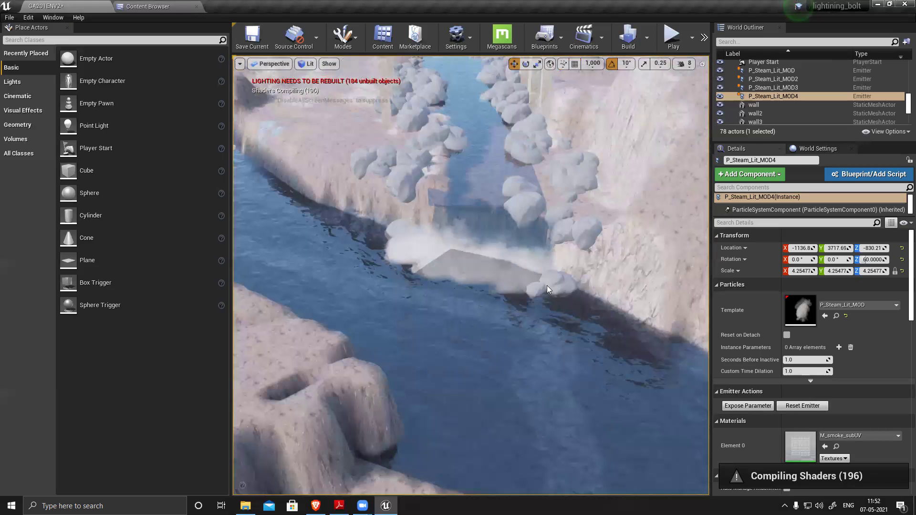
Switch to Landscape spline editing and adjust the channel's control point at the top of the waterfall.
{"action": "left_click", "coordinate": [485, 236]}
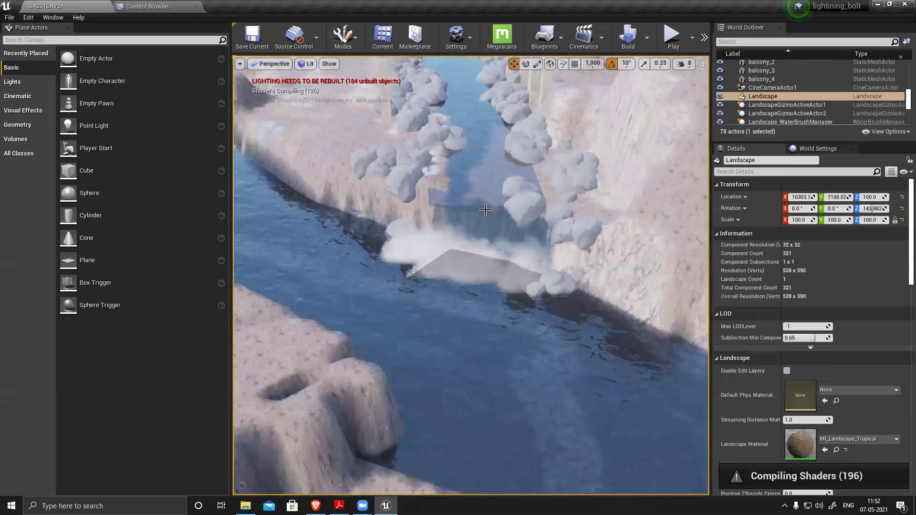
{"action": "key", "text": "g"}
{"action": "left_click", "coordinate": [349, 37]}
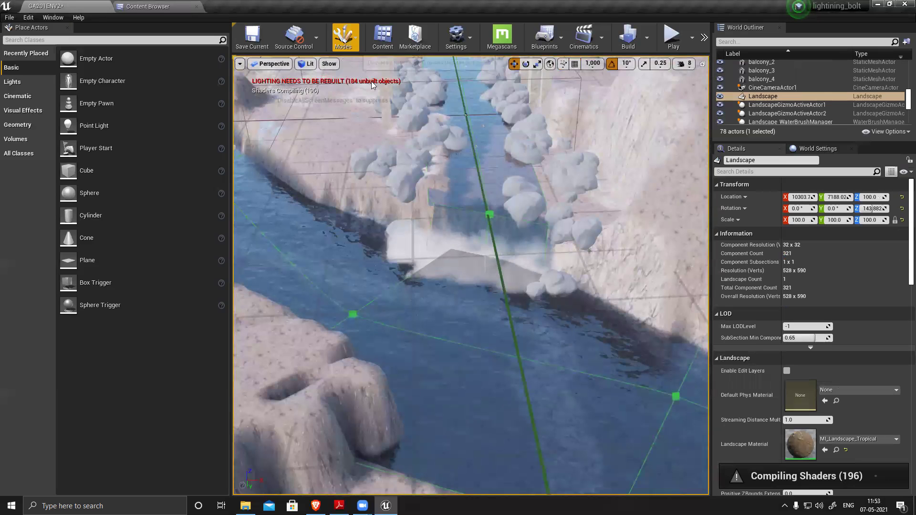
{"action": "key", "text": "shift+2"}
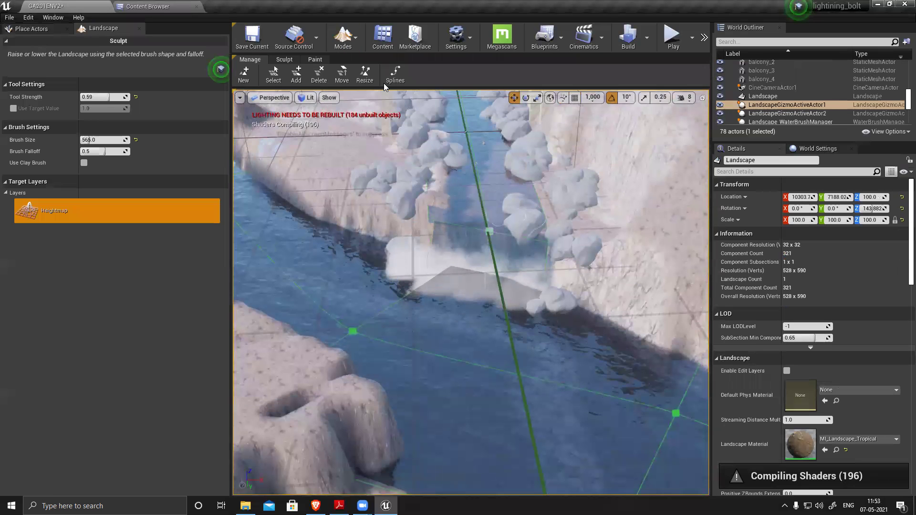
{"action": "left_click", "coordinate": [499, 225]}
{"action": "left_click_drag", "start_coordinate": [483, 272], "coordinate": [324, 250], "text": "alt"}
{"action": "left_click_drag", "start_coordinate": [453, 248], "coordinate": [539, 231], "text": "alt"}
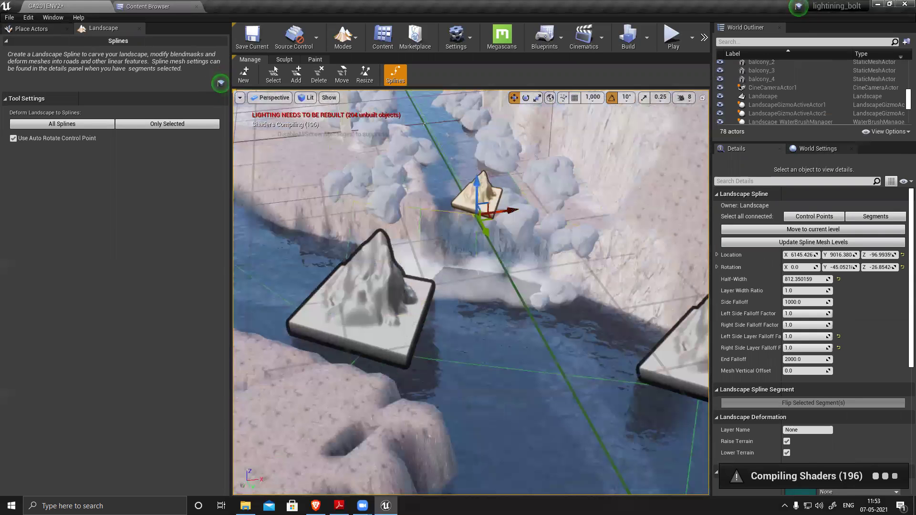
{"action": "right_click_drag", "start_coordinate": [457, 265], "coordinate": [458, 264]}
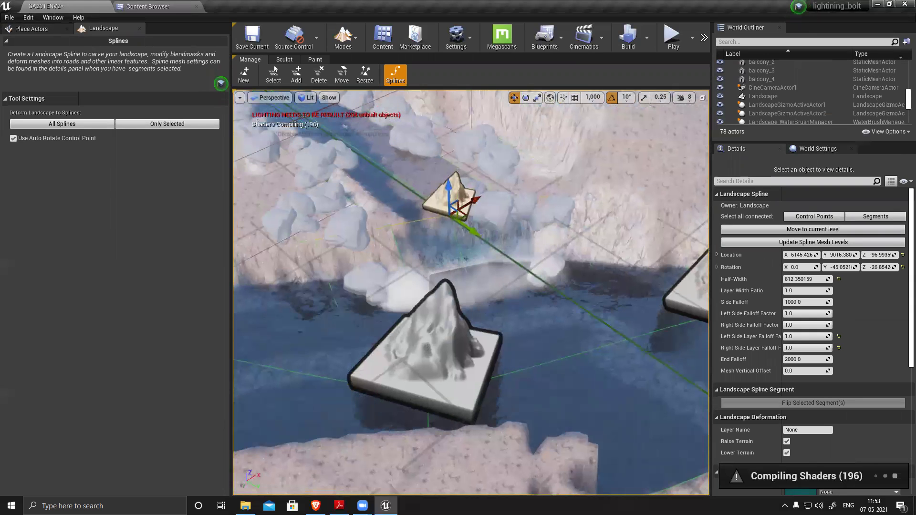
{"action": "right_click_drag", "start_coordinate": [598, 267], "coordinate": [598, 266]}
{"action": "right_click_drag", "start_coordinate": [546, 235], "coordinate": [546, 236]}
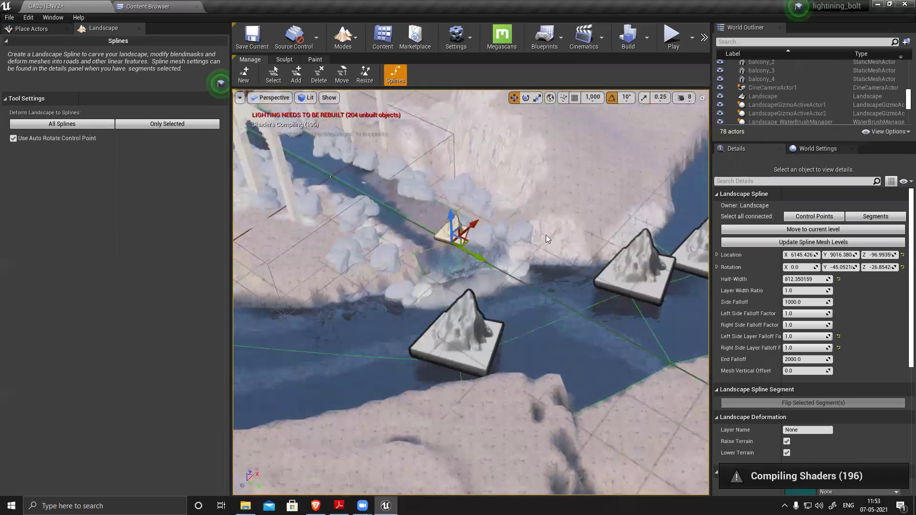
Paint the WetPuddle landscape layer on the bank beside the waterfall, reducing the brush size to 244.
{"action": "left_click", "coordinate": [316, 59]}
{"action": "left_click", "coordinate": [40, 280]}
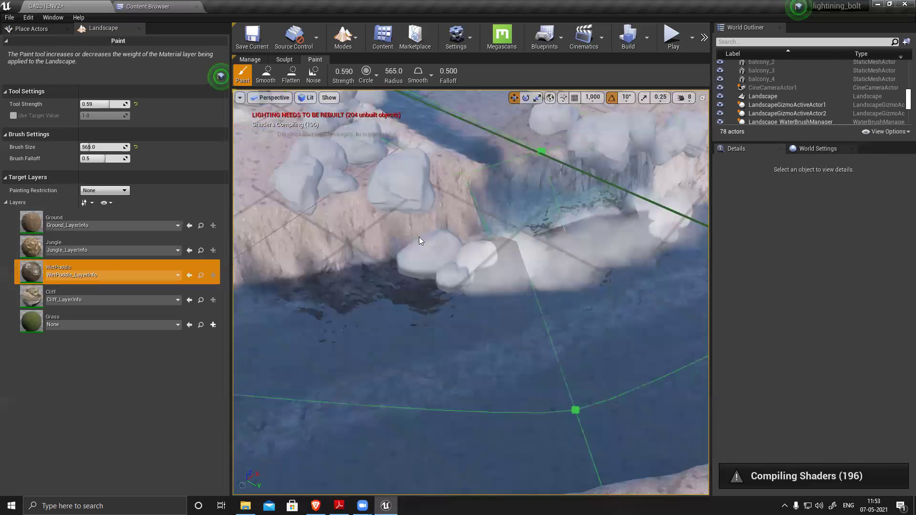
{"action": "scroll", "coordinate": [419, 237], "scroll_direction": "up", "scroll_amount": 3}
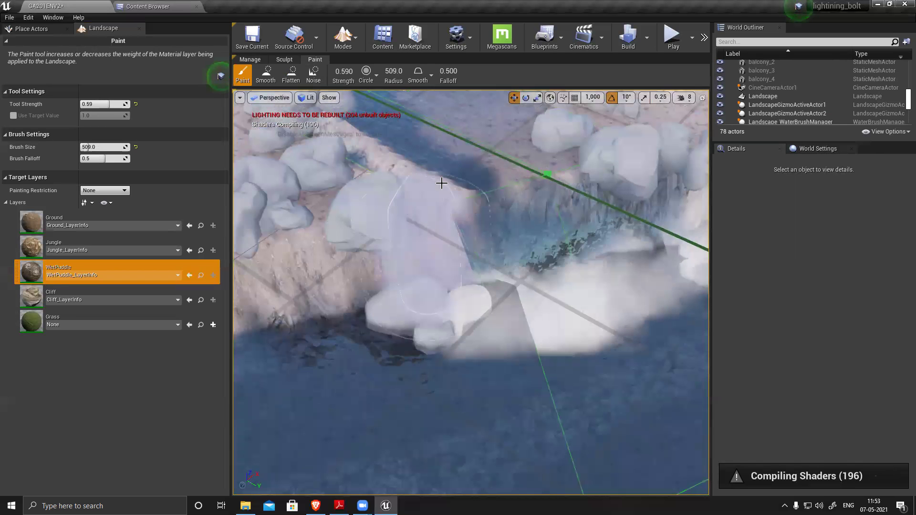
{"action": "key", "text": "bracketleft"}
{"action": "key", "text": "bracketleft"}
{"action": "key", "text": "bracketleft"}
{"action": "key", "text": "bracketleft"}
{"action": "key", "text": "bracketleft"}
{"action": "key", "text": "bracketleft"}
{"action": "key", "text": "bracketleft"}
{"action": "key", "text": "bracketleft"}
{"action": "key", "text": "bracketleft"}
{"action": "key", "text": "bracketleft"}
{"action": "key", "text": "bracketleft"}
{"action": "key", "text": "bracketleft"}
{"action": "key", "text": "bracketleft"}
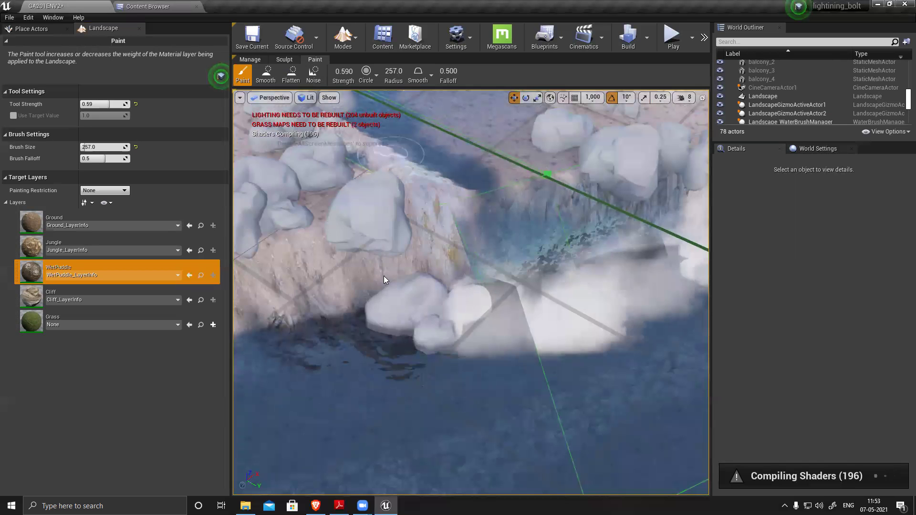
{"action": "key", "text": "bracketleft"}
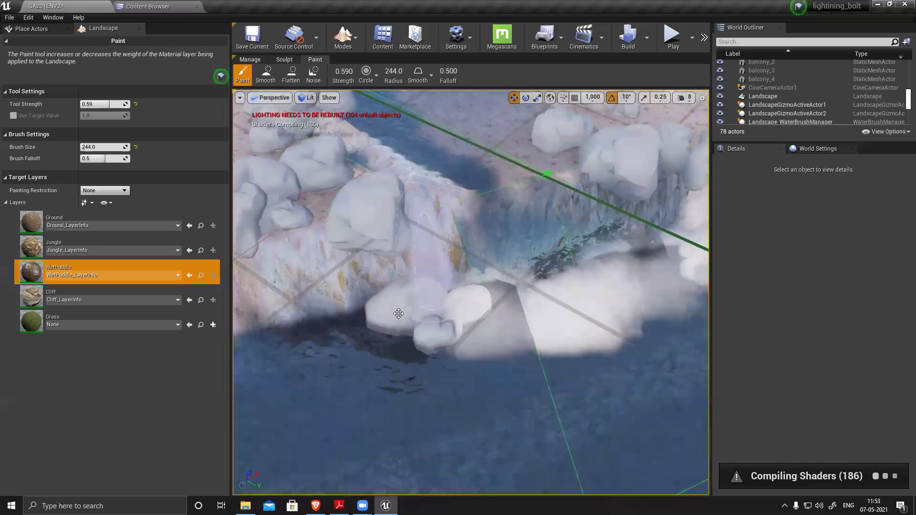
Paint the WetPuddle layer along the river banks on both sides of the waterfall.
{"action": "scroll", "coordinate": [437, 318], "scroll_direction": "down", "scroll_amount": 5}
{"action": "mouse_move", "coordinate": [358, 310]}
{"action": "left_mouse_down"}
{"action": "mouse_move", "coordinate": [275, 312]}
{"action": "mouse_move", "coordinate": [431, 312]}
{"action": "left_mouse_up"}
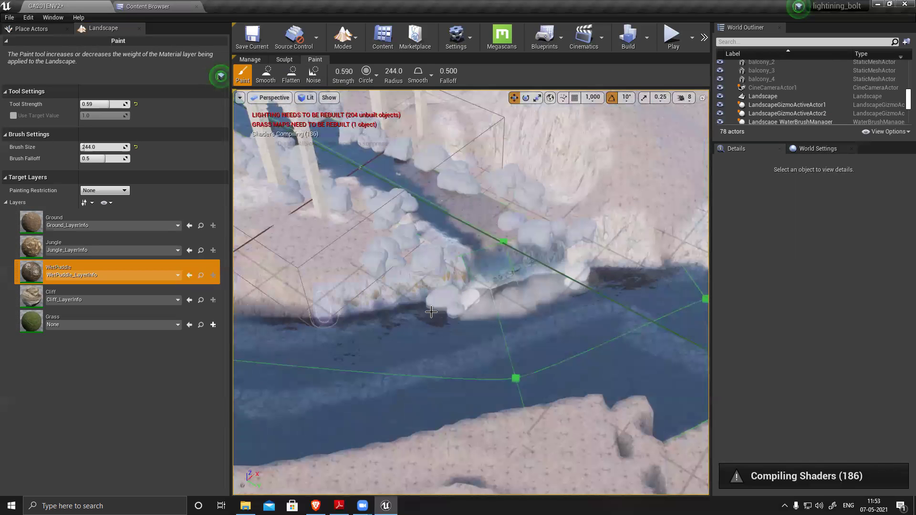
{"action": "mouse_move", "coordinate": [596, 255]}
{"action": "left_mouse_down"}
{"action": "mouse_move", "coordinate": [574, 259]}
{"action": "mouse_move", "coordinate": [663, 258]}
{"action": "left_mouse_up"}
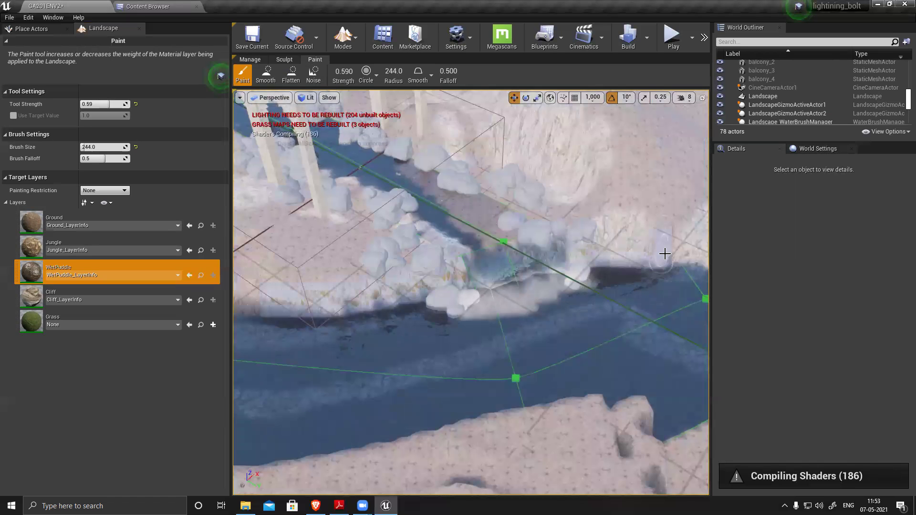
Inspect the painted banks around the waterfall and close the editor without saving any of the modified content.
{"action": "left_click_drag", "start_coordinate": [545, 217], "coordinate": [505, 188], "text": "alt"}
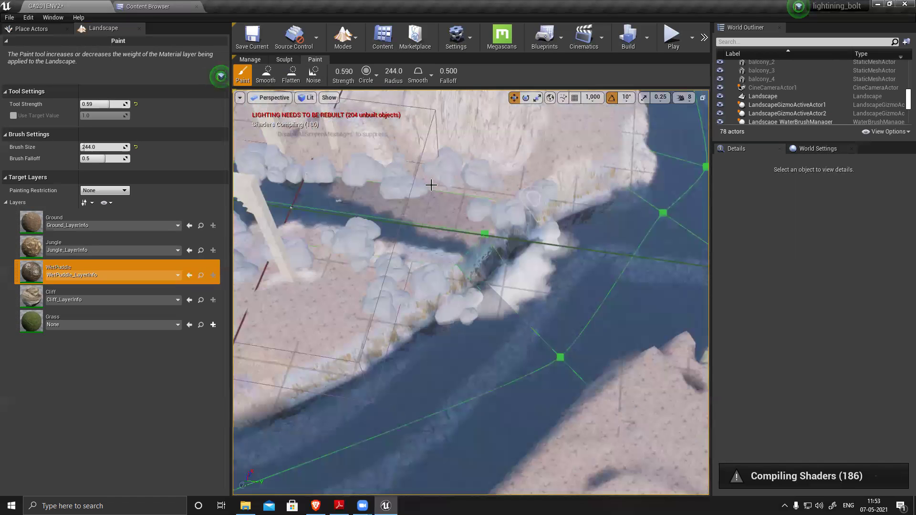
{"action": "right_click_drag", "start_coordinate": [508, 206], "coordinate": [400, 228]}
{"action": "right_click_drag", "start_coordinate": [459, 230], "coordinate": [393, 204]}
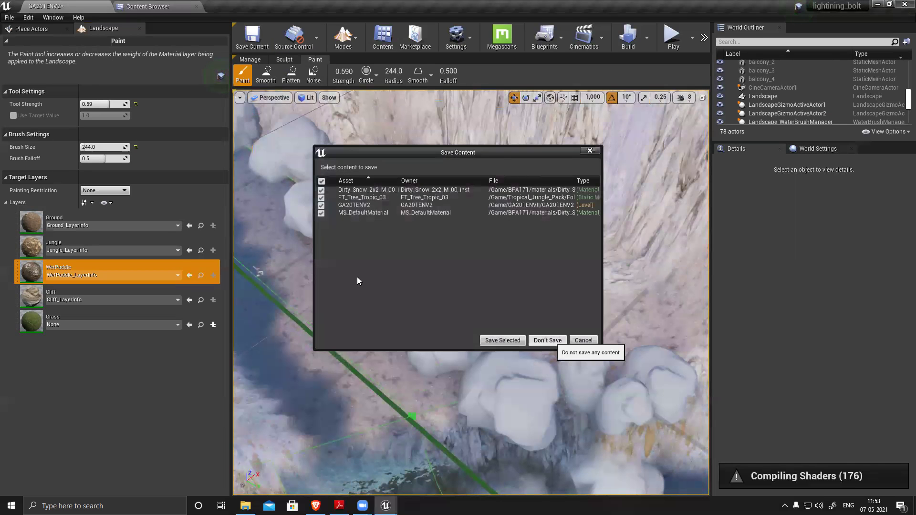
{"action": "left_click", "coordinate": [550, 342]}
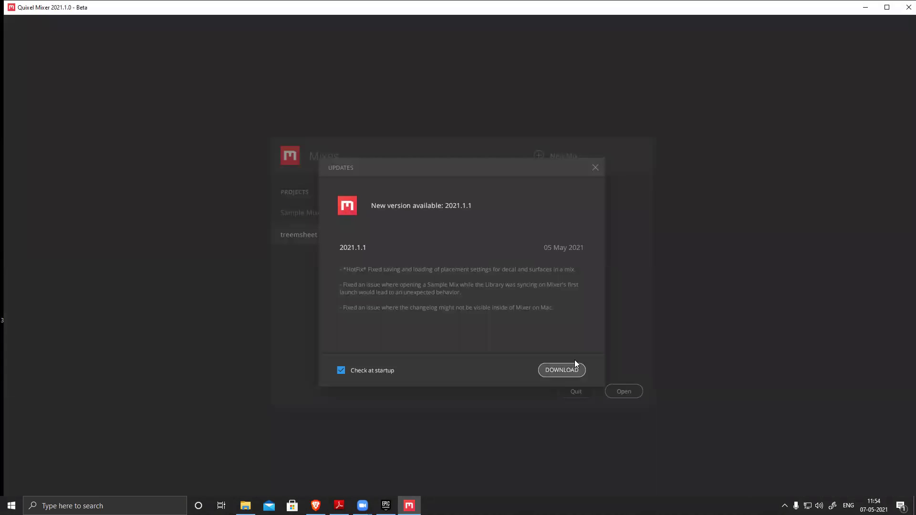
Dismiss the update notice in Quixel Mixer and create a new Untitled mix at 4096 px working resolution.
{"action": "left_click", "coordinate": [594, 169]}
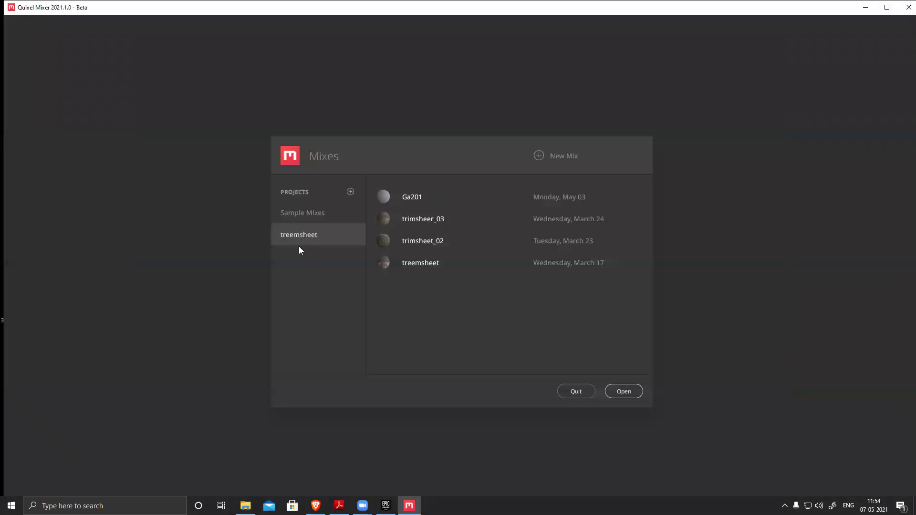
{"action": "left_click", "coordinate": [541, 155]}
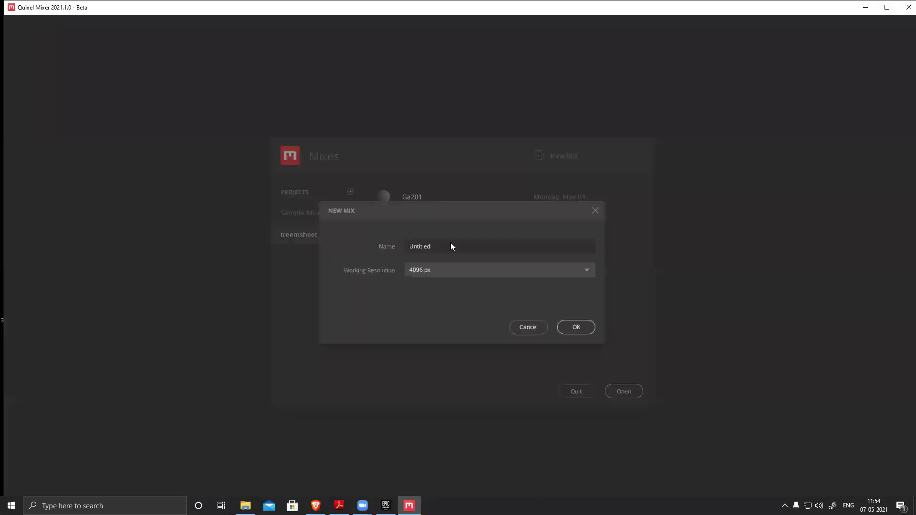
{"action": "key", "text": "Return"}
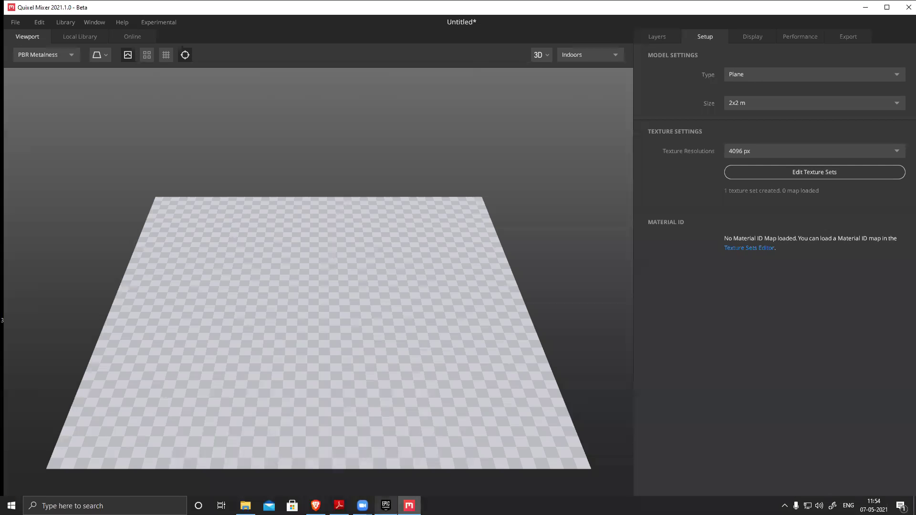
Close the Epic Games Launcher window and bring up the new mix's layer settings.
{"action": "left_click", "coordinate": [386, 505]}
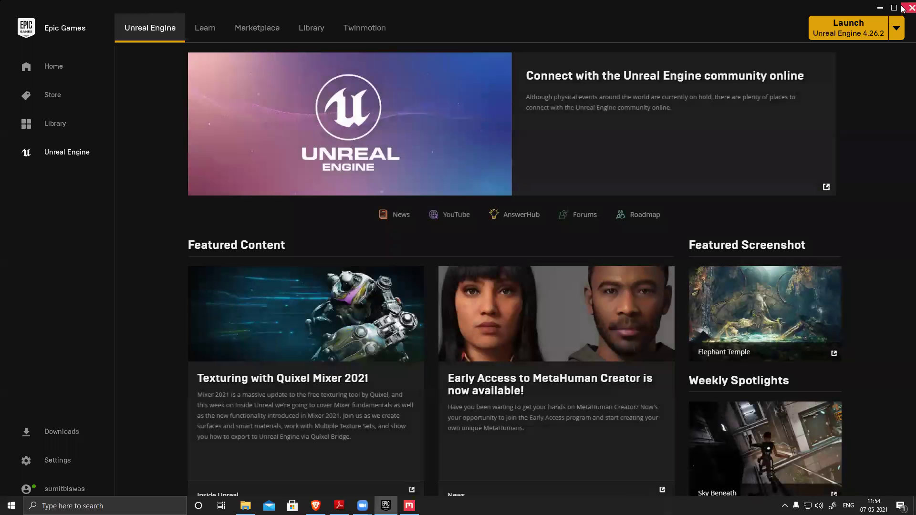
{"action": "left_click", "coordinate": [910, 5]}
{"action": "left_click", "coordinate": [657, 34]}
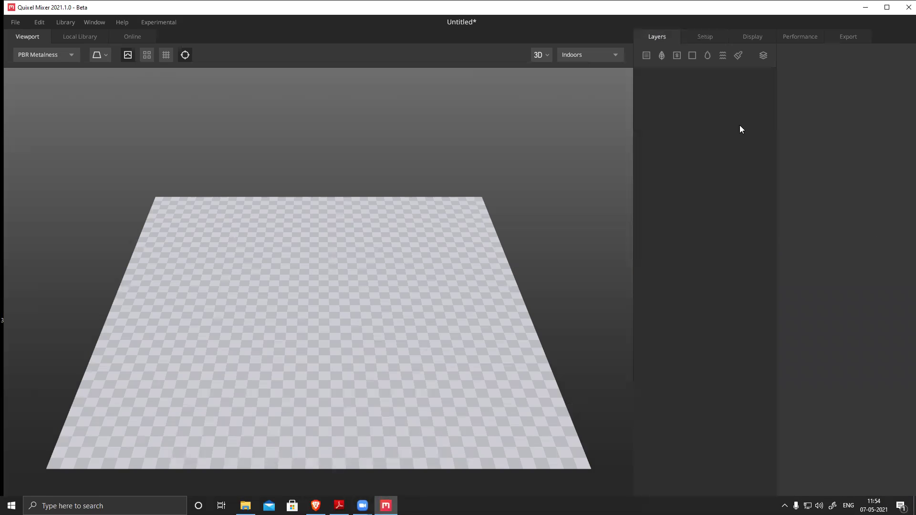
{"action": "left_click_drag", "start_coordinate": [454, 267], "coordinate": [440, 279]}
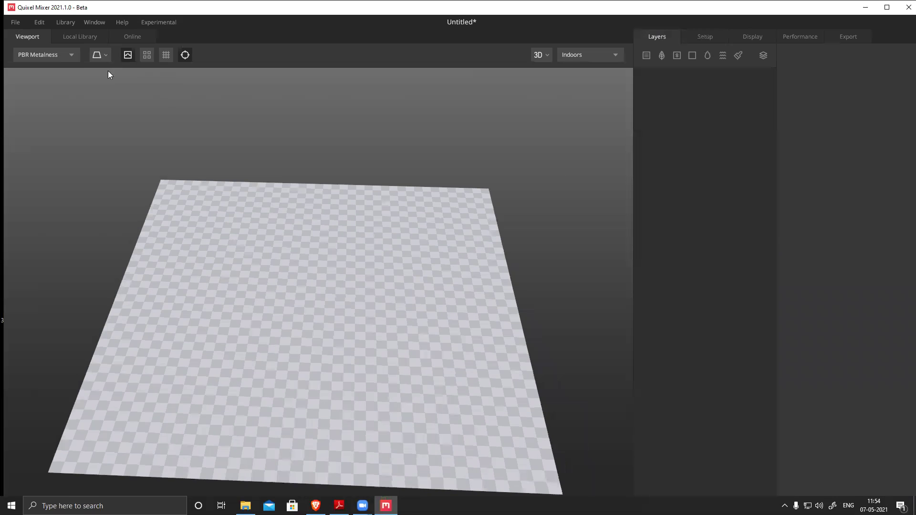
Create another Untitled mix at 4096 px, discarding the changes to the current one.
{"action": "left_click", "coordinate": [15, 23]}
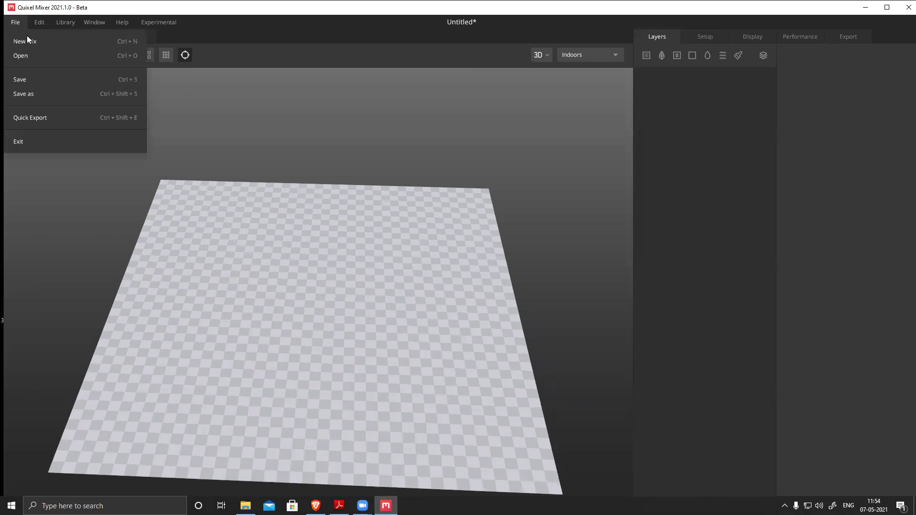
{"action": "left_click", "coordinate": [25, 38]}
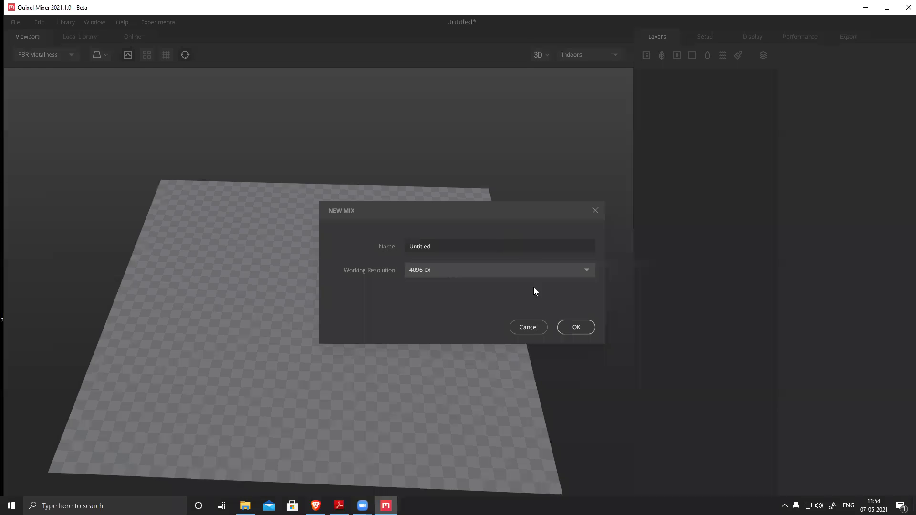
{"action": "left_click", "coordinate": [574, 327]}
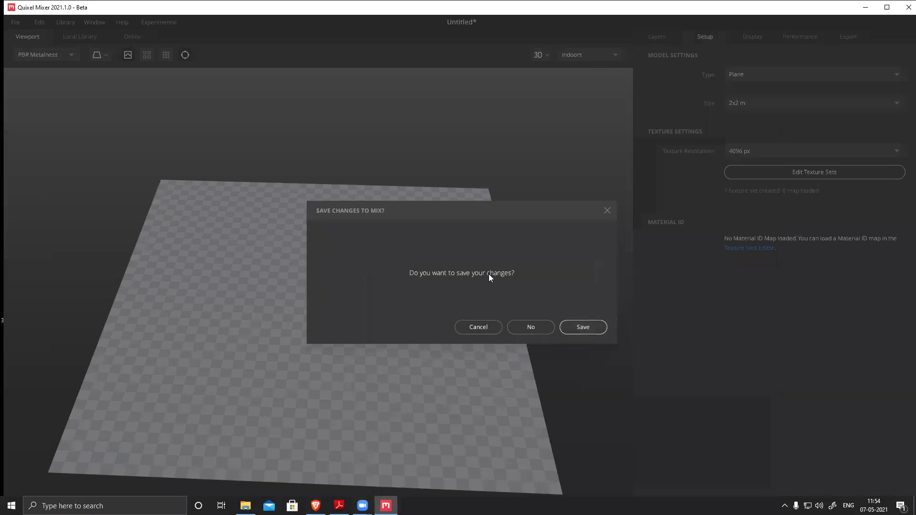
{"action": "left_click", "coordinate": [538, 328]}
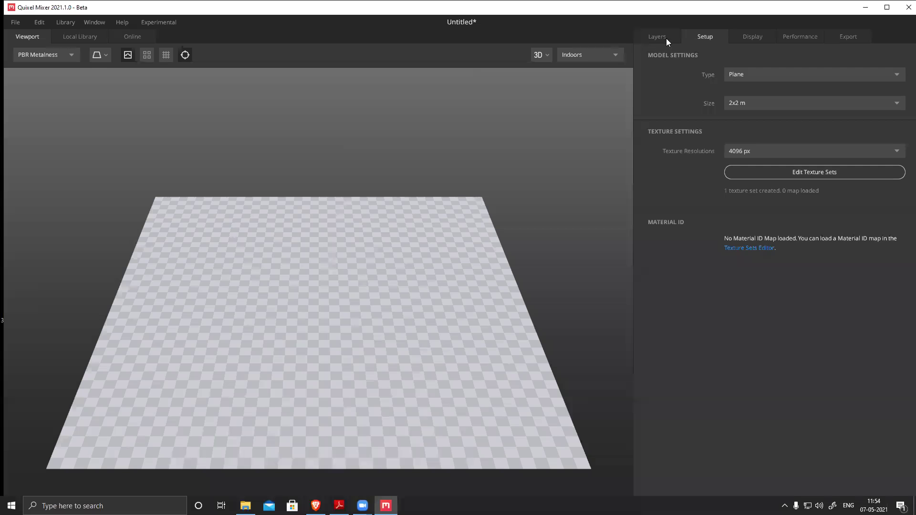
Add the Mud Plastered Wall 2x2 m surface from the local library as the mix's base layer.
{"action": "left_click", "coordinate": [665, 37]}
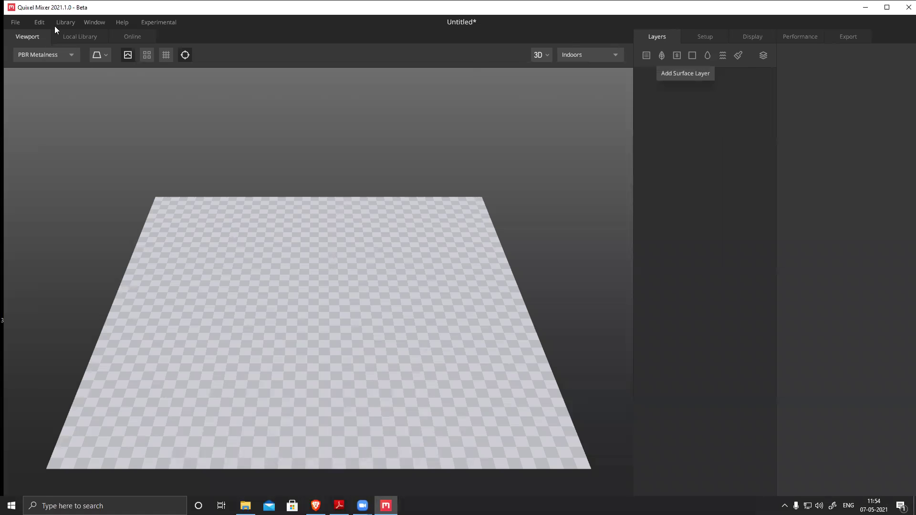
{"action": "left_click", "coordinate": [73, 36]}
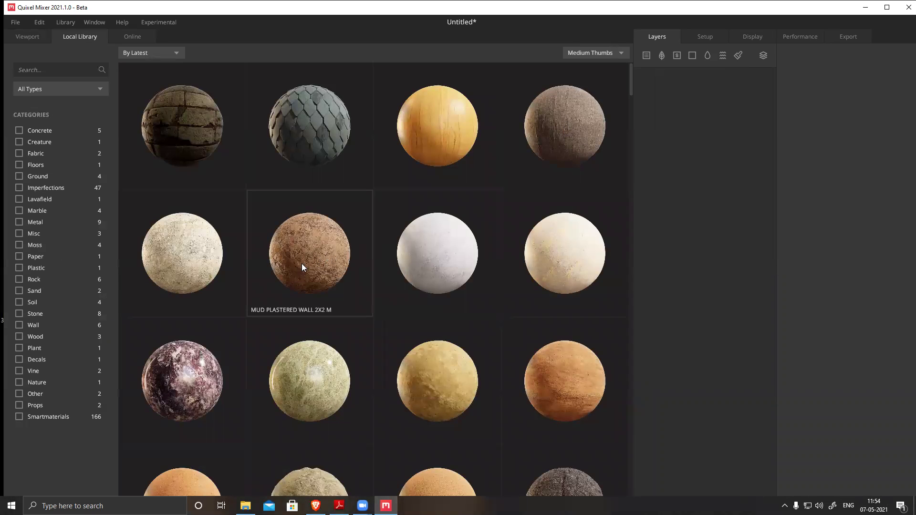
{"action": "left_click_drag", "start_coordinate": [301, 264], "coordinate": [712, 106]}
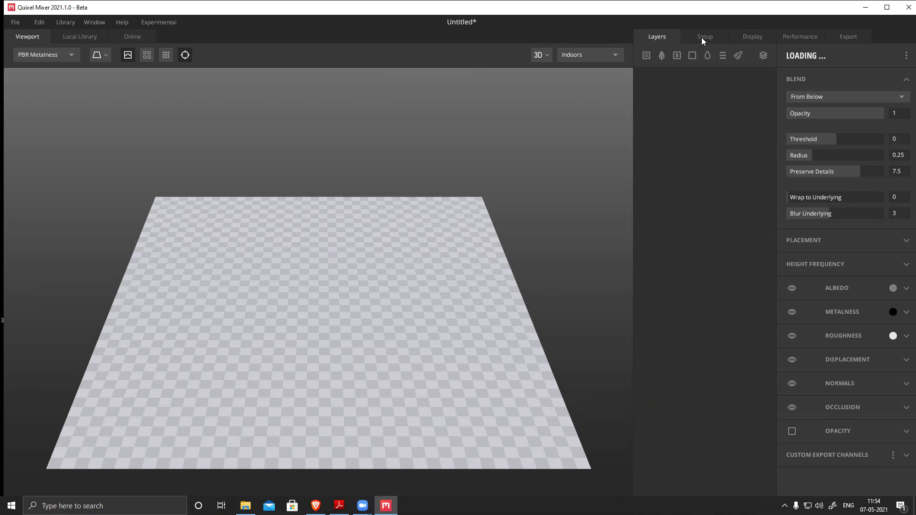
{"action": "left_click_drag", "start_coordinate": [386, 320], "coordinate": [348, 302]}
{"action": "left_click_drag", "start_coordinate": [415, 307], "coordinate": [327, 304]}
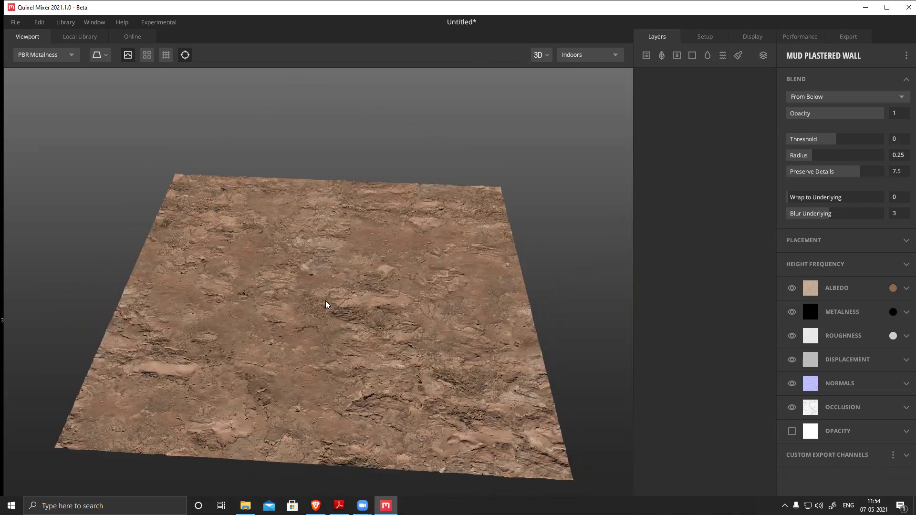
Add a Liquid layer over the mud surface and set its surface threshold to -0.01 to form puddles.
{"action": "left_click", "coordinate": [708, 56]}
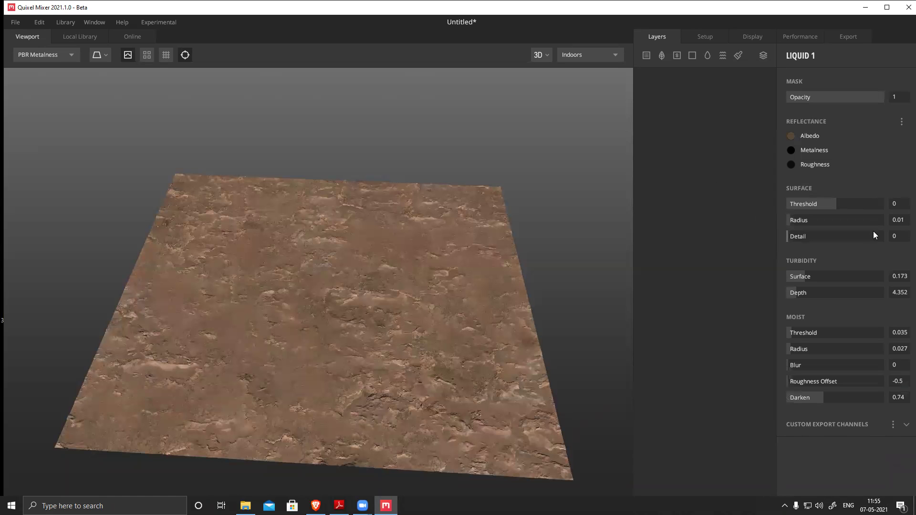
{"action": "mouse_move", "coordinate": [833, 204]}
{"action": "left_mouse_down"}
{"action": "mouse_move", "coordinate": [848, 203]}
{"action": "mouse_move", "coordinate": [836, 213]}
{"action": "left_mouse_up"}
{"action": "left_click_drag", "start_coordinate": [336, 263], "coordinate": [730, 249]}
{"action": "left_click_drag", "start_coordinate": [482, 217], "coordinate": [833, 206]}
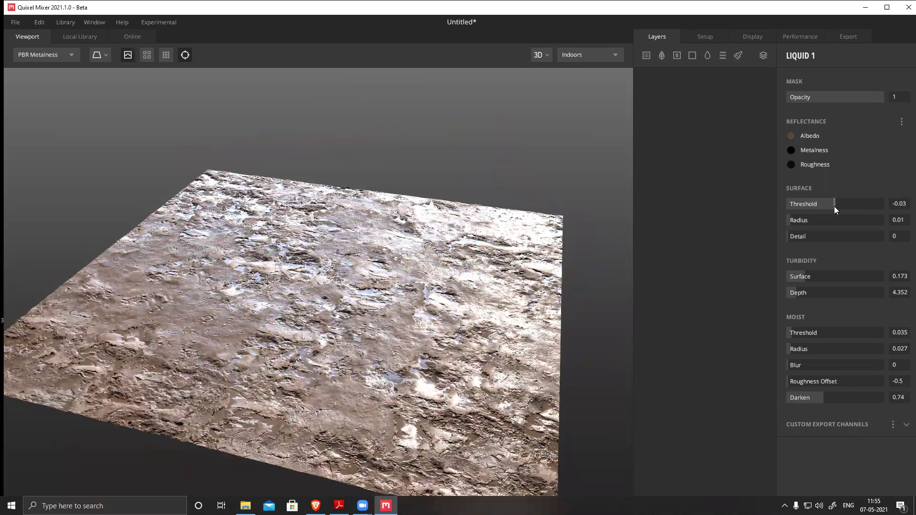
{"action": "left_click_drag", "start_coordinate": [323, 282], "coordinate": [303, 324]}
{"action": "left_click_drag", "start_coordinate": [399, 365], "coordinate": [369, 355]}
{"action": "left_click_drag", "start_coordinate": [377, 318], "coordinate": [535, 292]}
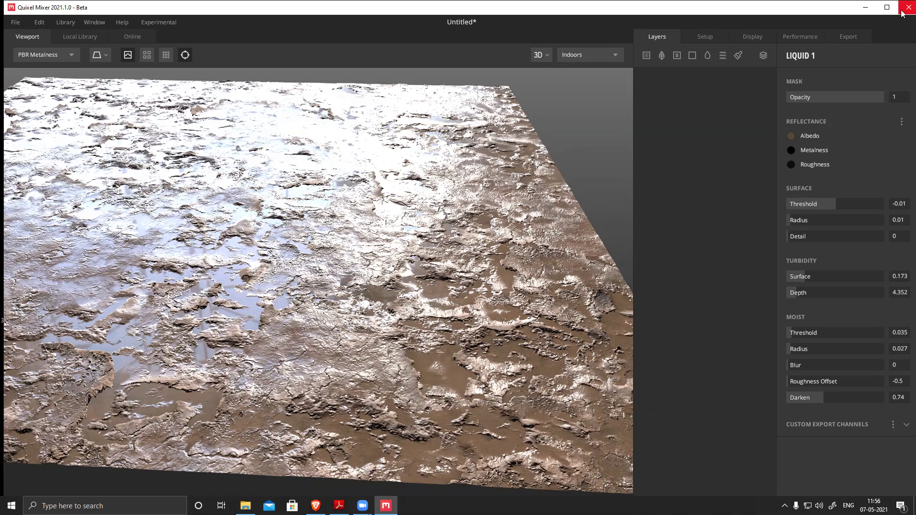
Close Quixel Mixer without saving the mix and permanently empty the Recycle Bin.
{"action": "left_click", "coordinate": [907, 7]}
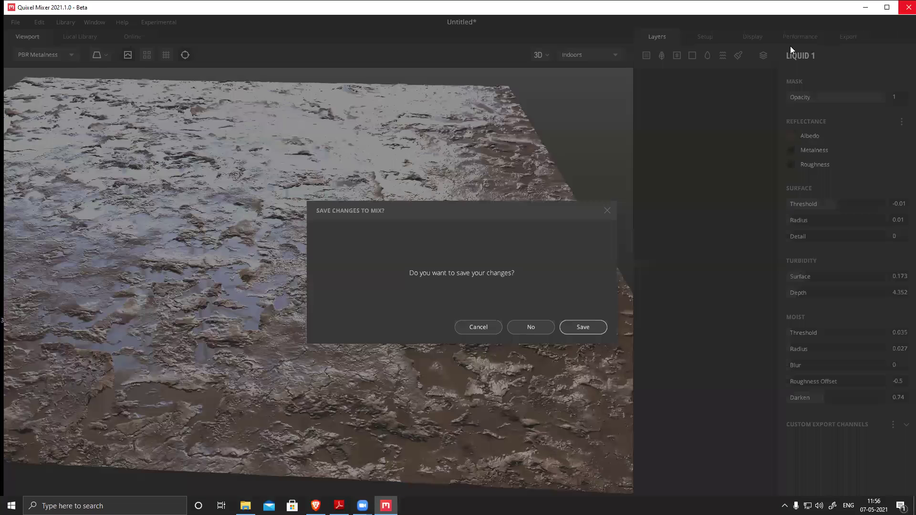
{"action": "left_click", "coordinate": [532, 329]}
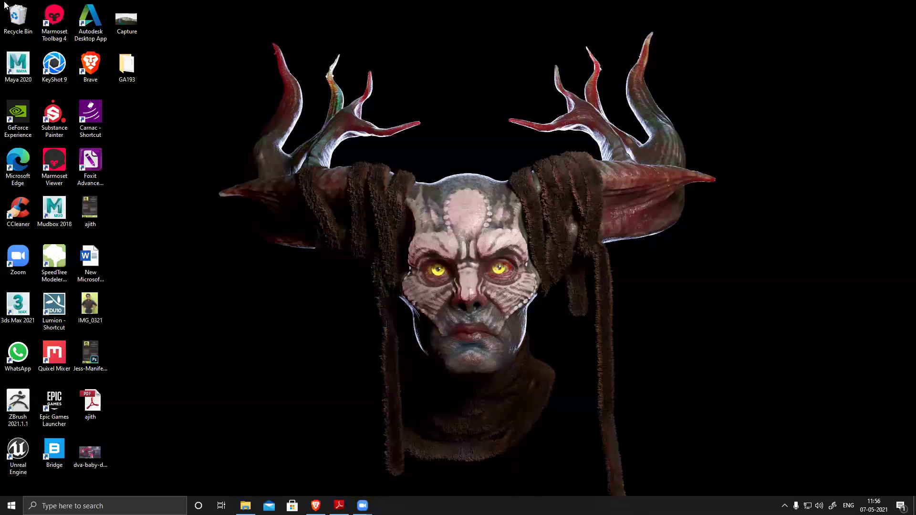
{"action": "right_click", "coordinate": [16, 14]}
{"action": "left_click", "coordinate": [36, 26]}
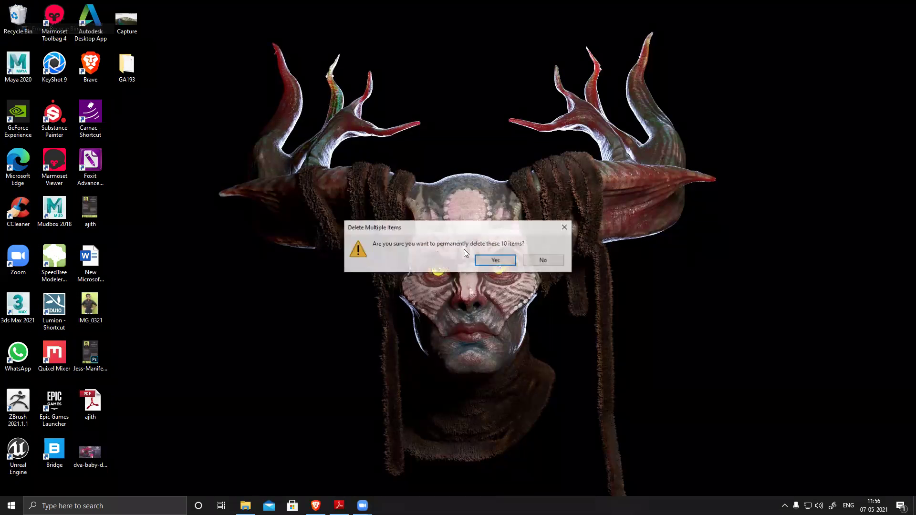
{"action": "left_click", "coordinate": [496, 261]}
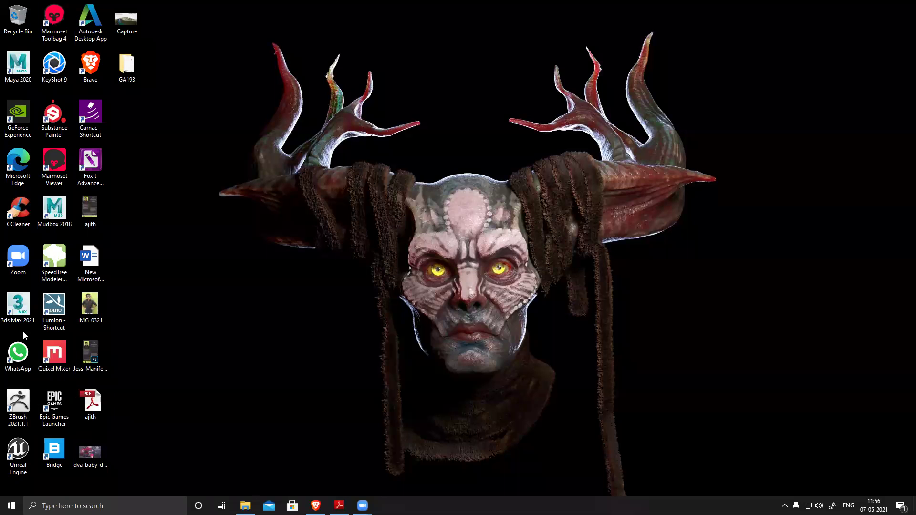
Launch the Epic Games Launcher and open the lightining_bolt project from the Unreal Engine library.
{"action": "double_click", "coordinate": [19, 457]}
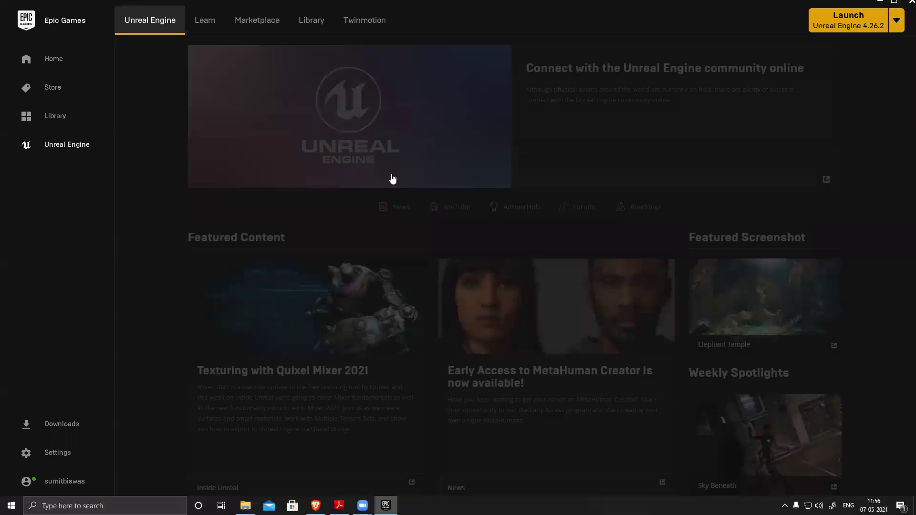
{"action": "left_click", "coordinate": [326, 28]}
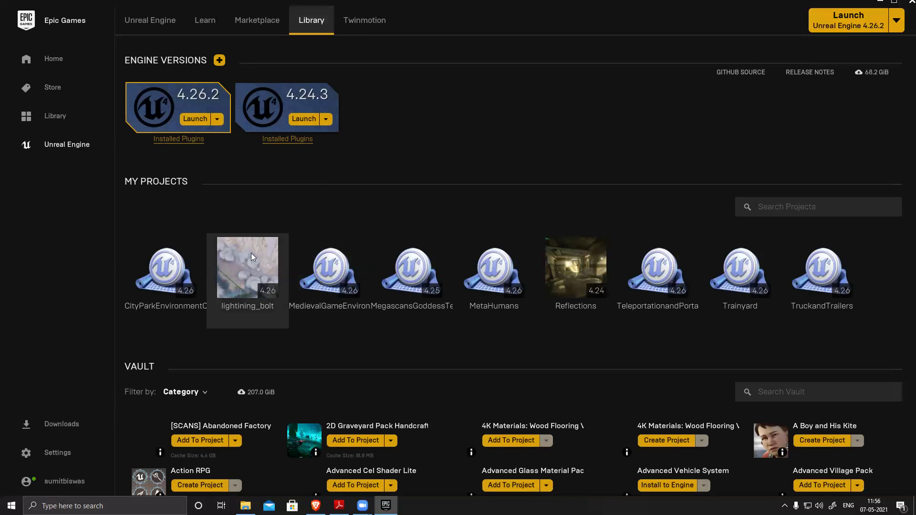
{"action": "double_click", "coordinate": [251, 253]}
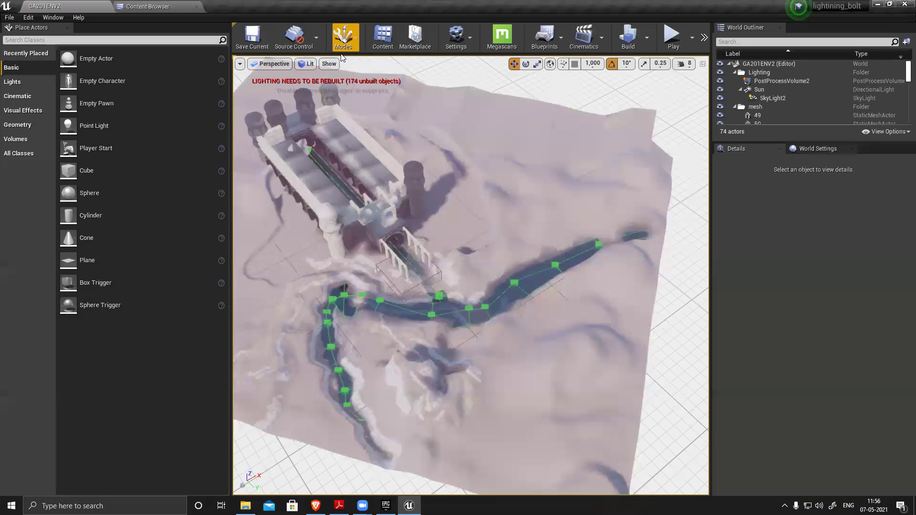
Select the landscape in the GA201ENV2 level and switch to Landscape editing mode.
{"action": "left_click", "coordinate": [564, 137]}
{"action": "left_click", "coordinate": [344, 40]}
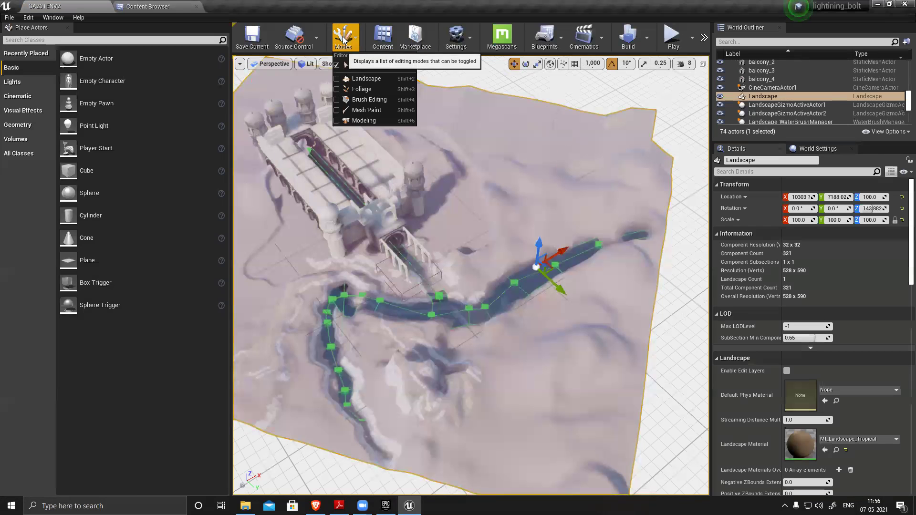
{"action": "left_click", "coordinate": [365, 79]}
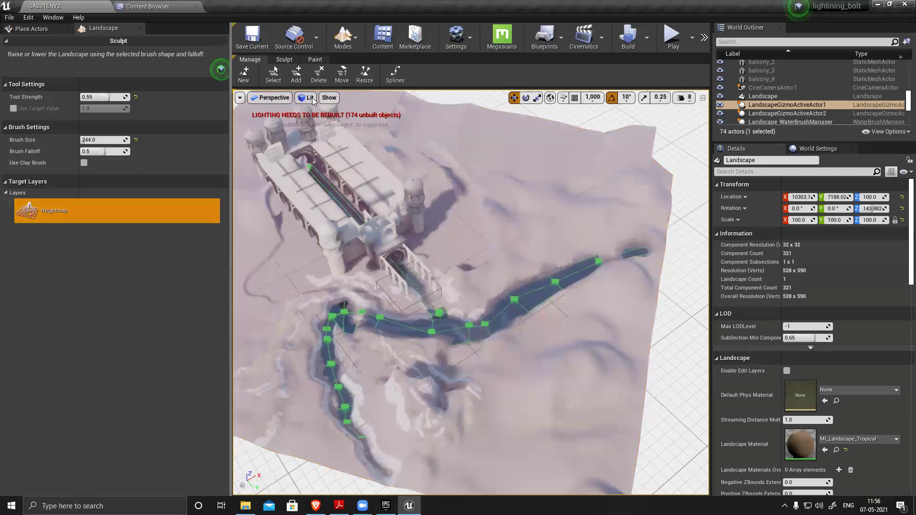
Switch the landscape tools to painting and view the landscape around the river with its target layers listed.
{"action": "left_click", "coordinate": [314, 59]}
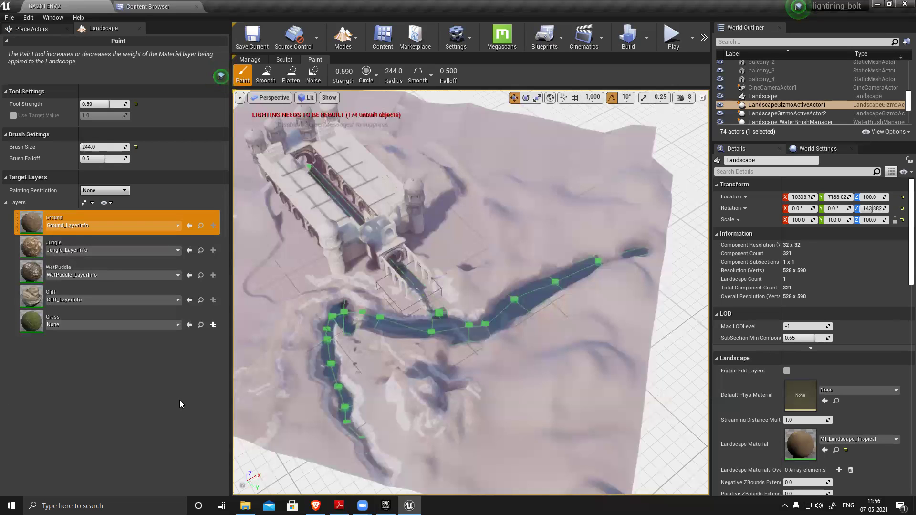
{"action": "right_click_drag", "start_coordinate": [513, 334], "coordinate": [114, 266]}
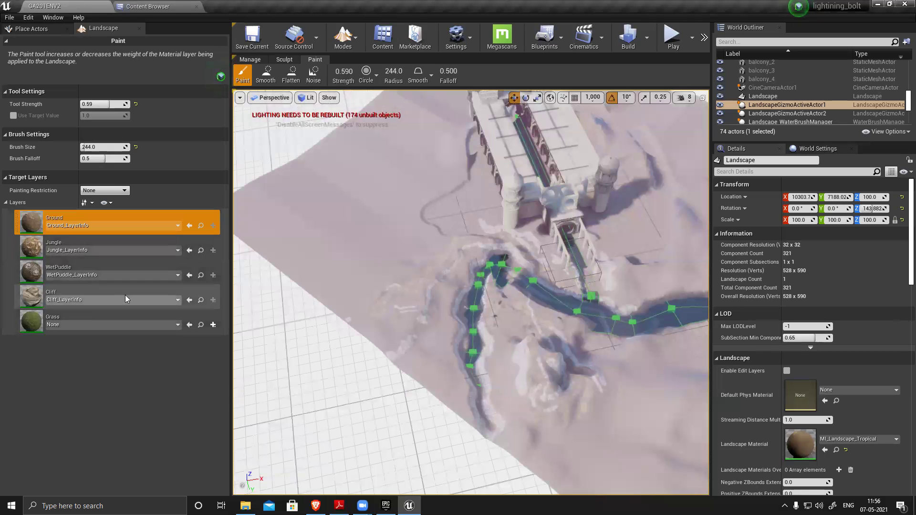
Browse the project content through the GA201ENVII, GA201 and Ga194_ENV1 folders and open the GA193 folder.
{"action": "left_click", "coordinate": [148, 6]}
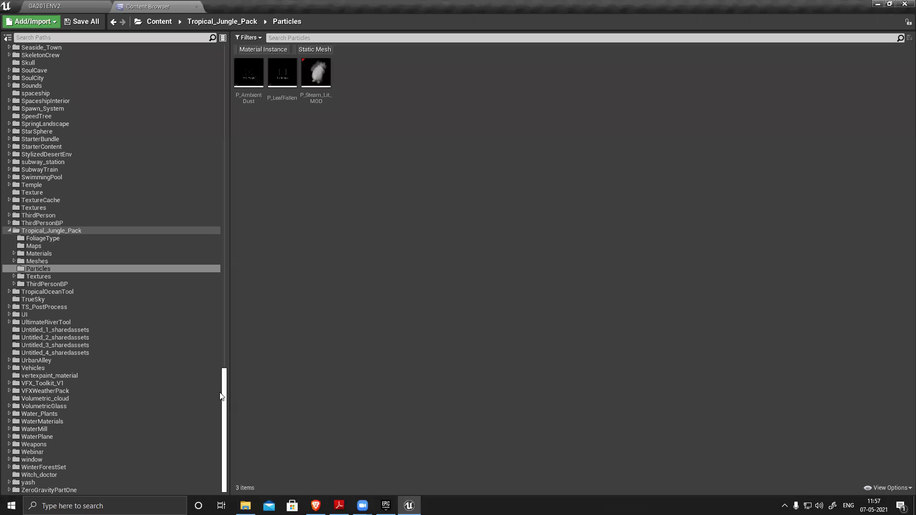
{"action": "left_click_drag", "start_coordinate": [222, 395], "coordinate": [228, 361]}
{"action": "scroll", "coordinate": [104, 298], "scroll_direction": "up", "scroll_amount": 3}
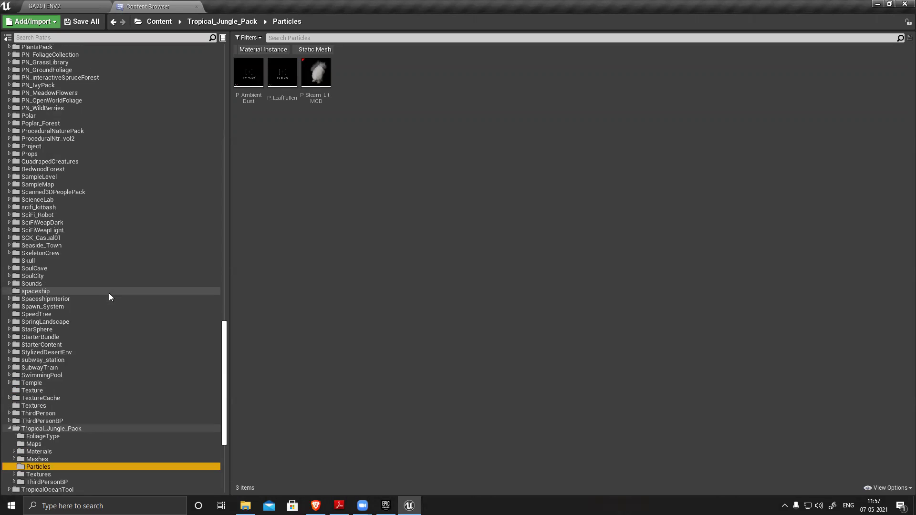
{"action": "scroll", "coordinate": [109, 296], "scroll_direction": "up", "scroll_amount": 20}
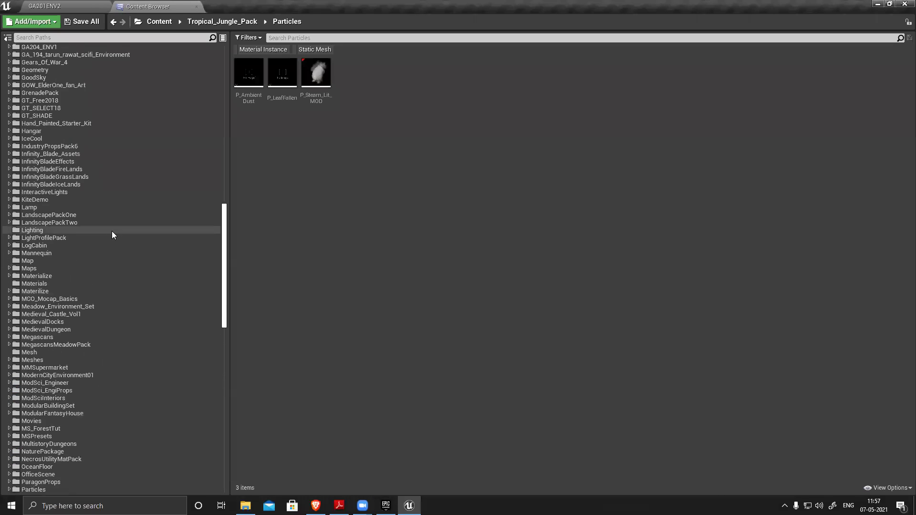
{"action": "scroll", "coordinate": [111, 231], "scroll_direction": "up", "scroll_amount": 5}
{"action": "left_click", "coordinate": [44, 192]}
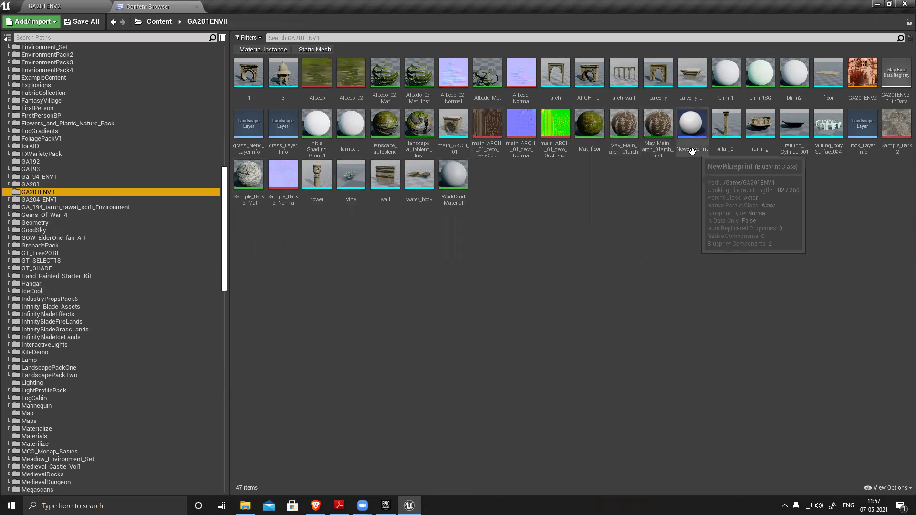
{"action": "left_click", "coordinate": [52, 184]}
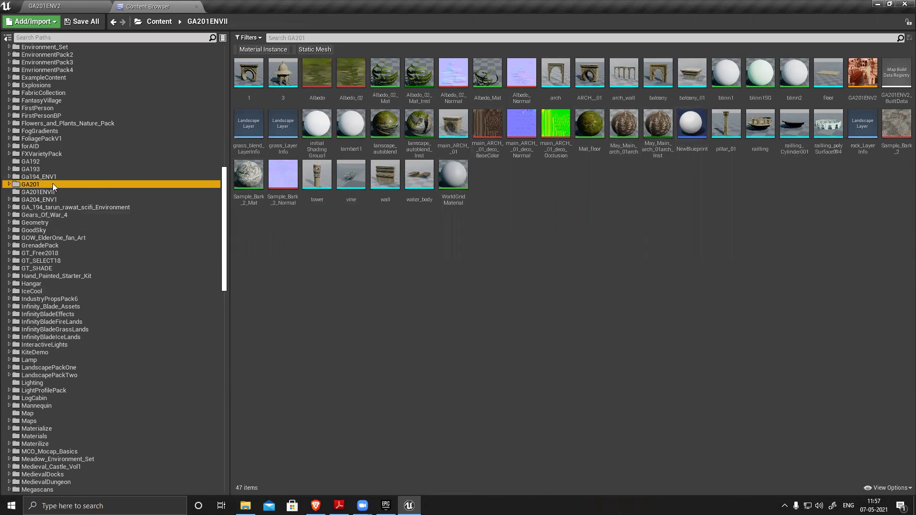
{"action": "left_click", "coordinate": [36, 176]}
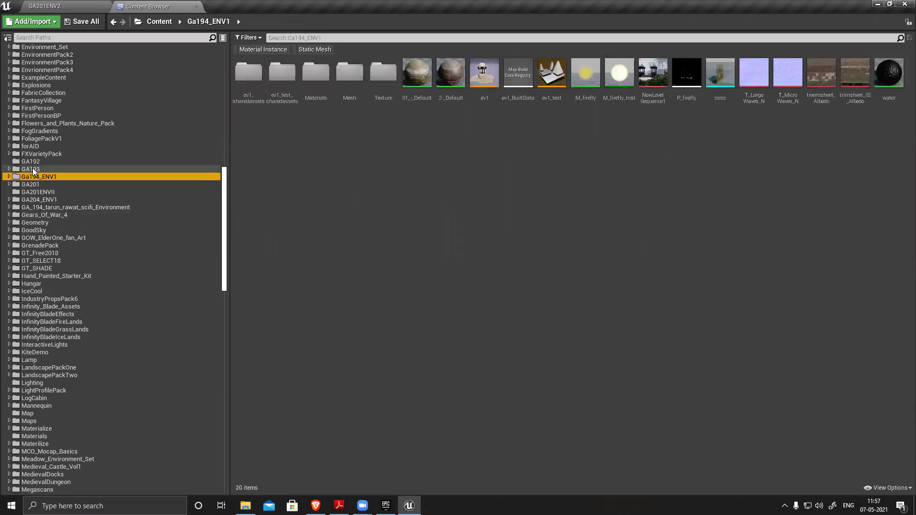
{"action": "left_click", "coordinate": [31, 169]}
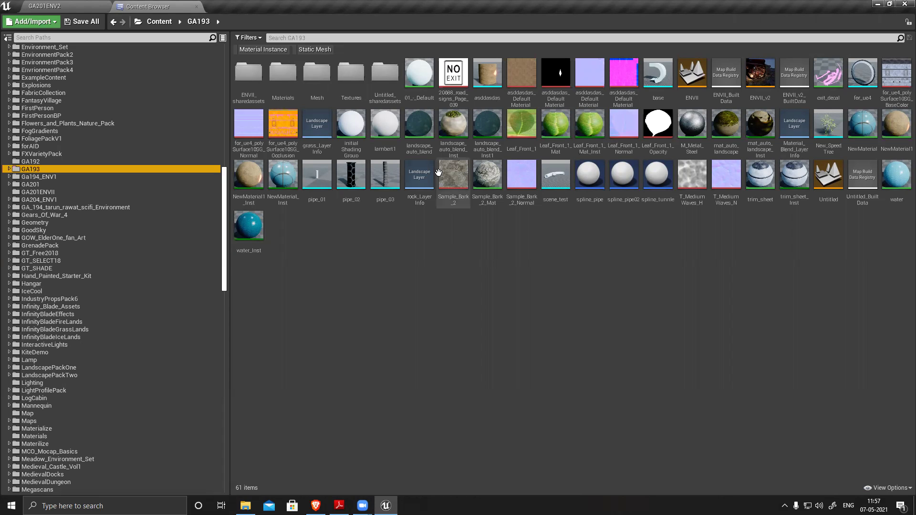
Open the landscape_auto_blend material and its landscape_auto_blend_Inst1 instance for a brief look, closing each one again.
{"action": "double_click", "coordinate": [415, 128]}
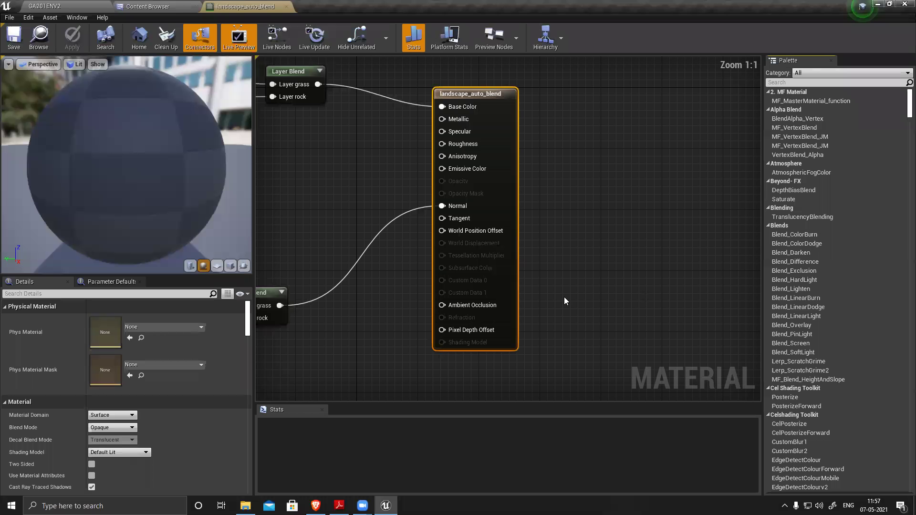
{"action": "right_click_drag", "start_coordinate": [269, 181], "coordinate": [488, 202]}
{"action": "scroll", "coordinate": [488, 201], "scroll_direction": "down", "scroll_amount": 3}
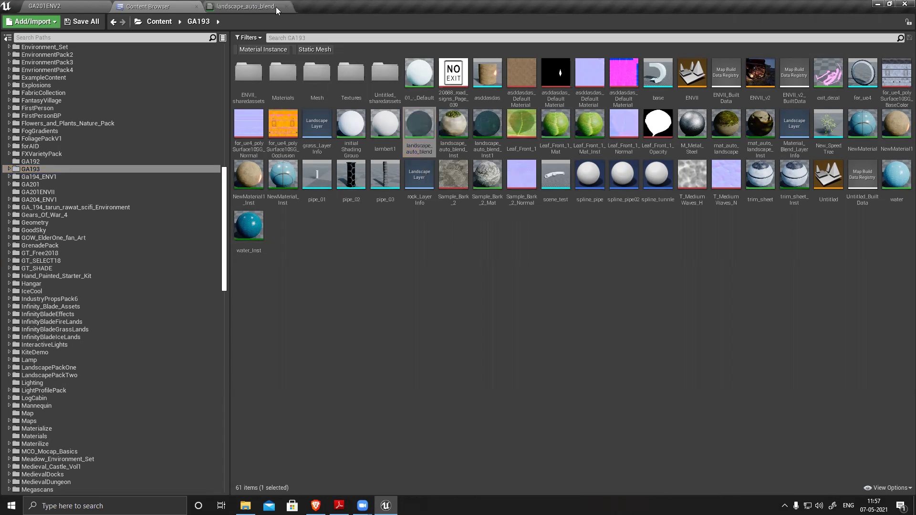
{"action": "left_click", "coordinate": [286, 6]}
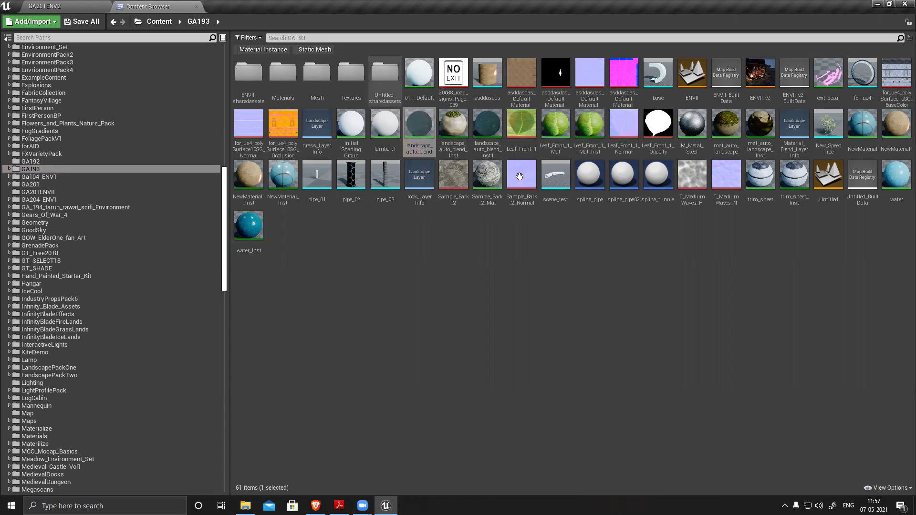
{"action": "double_click", "coordinate": [487, 123]}
{"action": "left_click", "coordinate": [824, 132]}
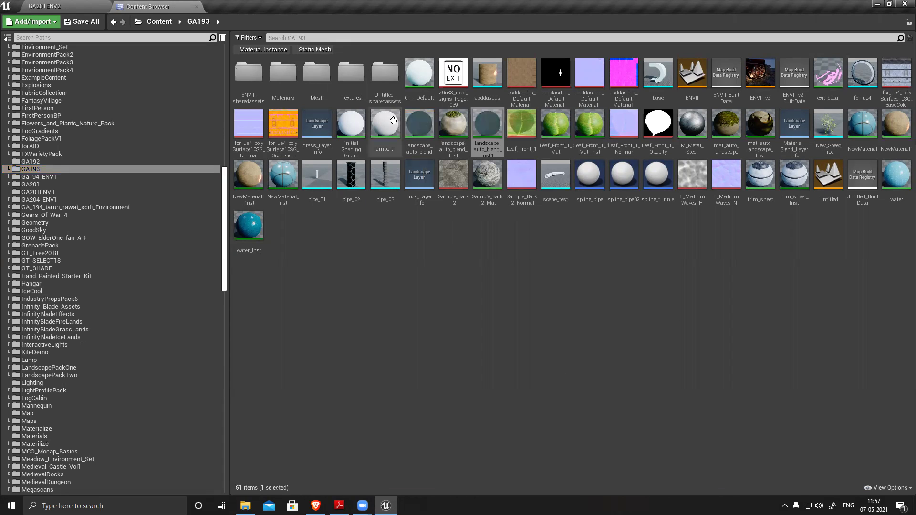
Reopen landscape_auto_blend, examine how its Texture Samples feed the grass and rock Layer Blend nodes, and close it.
{"action": "left_click", "coordinate": [424, 123]}
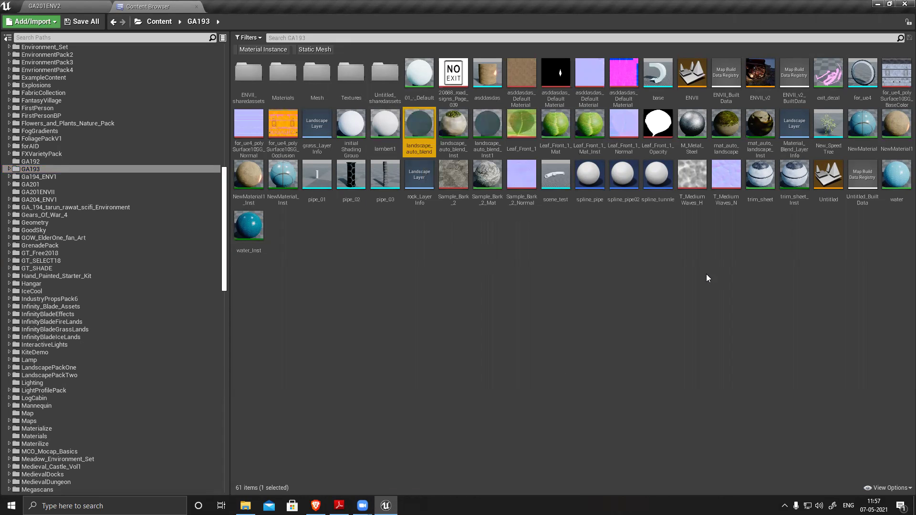
{"action": "double_click", "coordinate": [418, 126]}
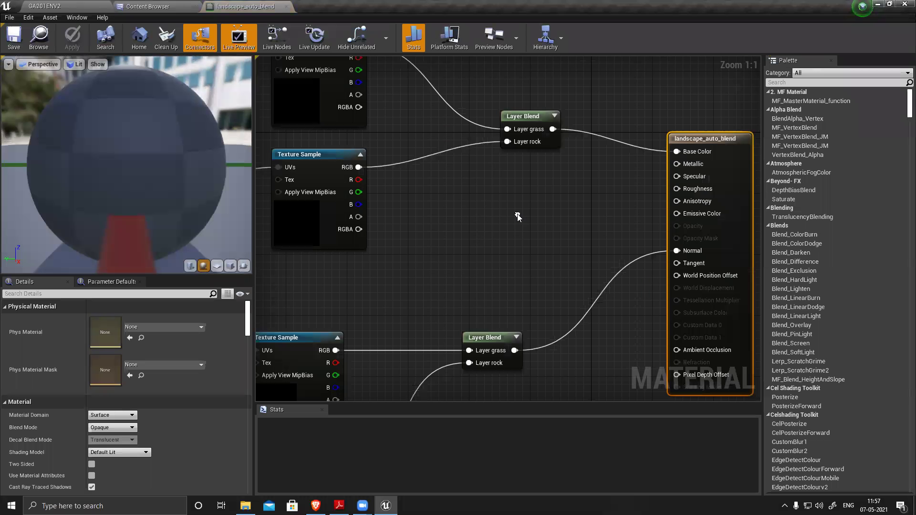
{"action": "right_click_drag", "start_coordinate": [493, 180], "coordinate": [556, 200]}
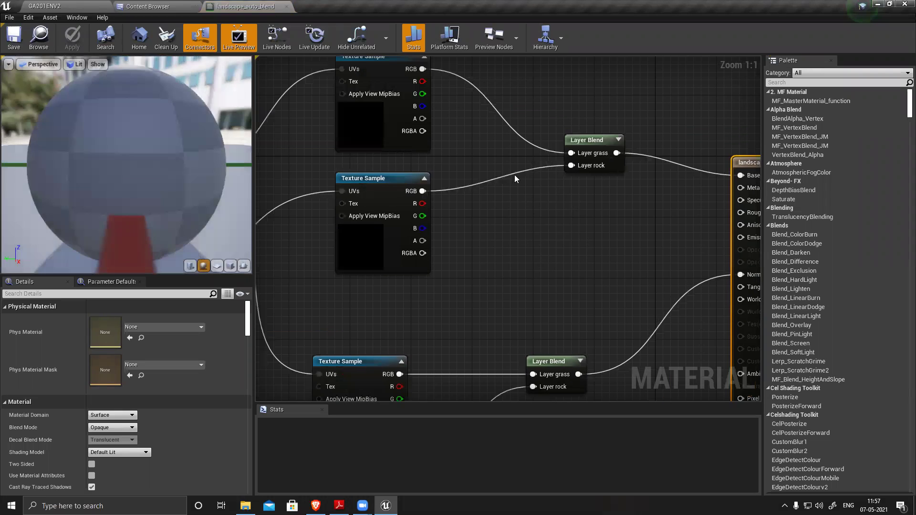
{"action": "right_click_drag", "start_coordinate": [461, 165], "coordinate": [477, 150]}
{"action": "left_click", "coordinate": [285, 7]}
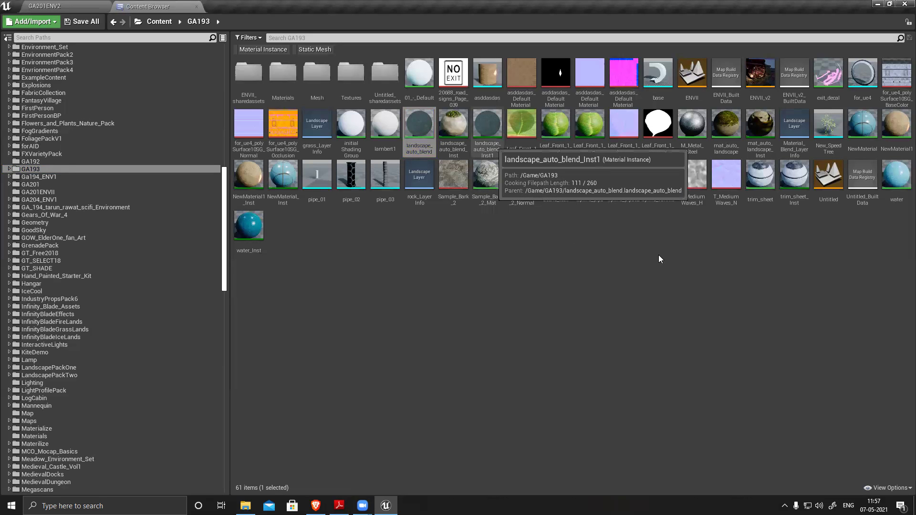
Open the mat_auto_landscape material and move its base-color blend nodes up, clear of the rest of the graph.
{"action": "left_click", "coordinate": [492, 138]}
{"action": "left_click", "coordinate": [727, 130]}
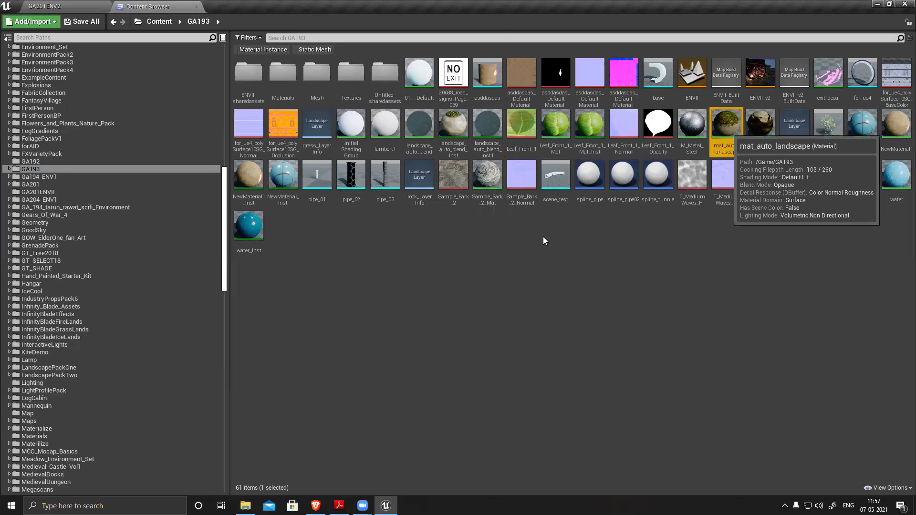
{"action": "double_click", "coordinate": [727, 131]}
{"action": "right_click_drag", "start_coordinate": [352, 184], "coordinate": [559, 284]}
{"action": "left_click_drag", "start_coordinate": [337, 82], "coordinate": [633, 323]}
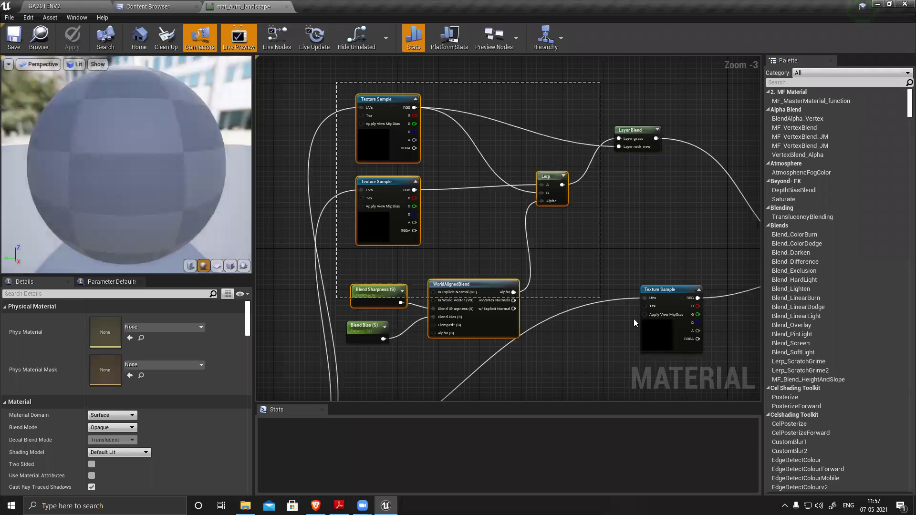
{"action": "scroll", "coordinate": [607, 163], "scroll_direction": "down", "scroll_amount": 2}
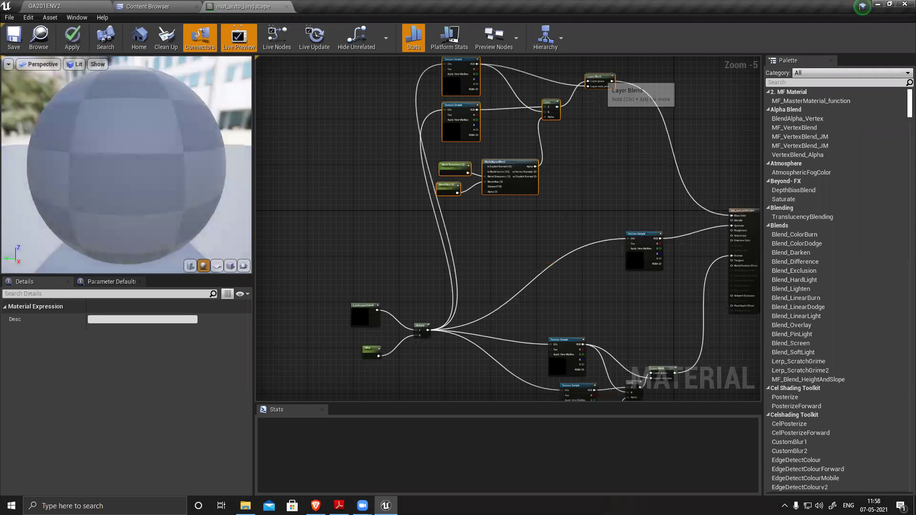
{"action": "scroll", "coordinate": [586, 143], "scroll_direction": "up", "scroll_amount": 3}
Add five more layers to the base-color Layer Blend node beside grass and rock_new.
{"action": "left_click", "coordinate": [579, 229]}
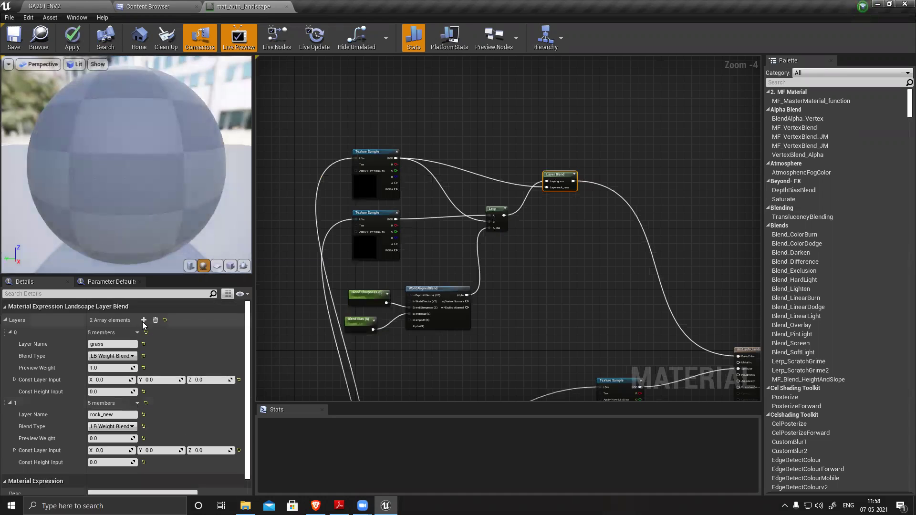
{"action": "left_click", "coordinate": [144, 321]}
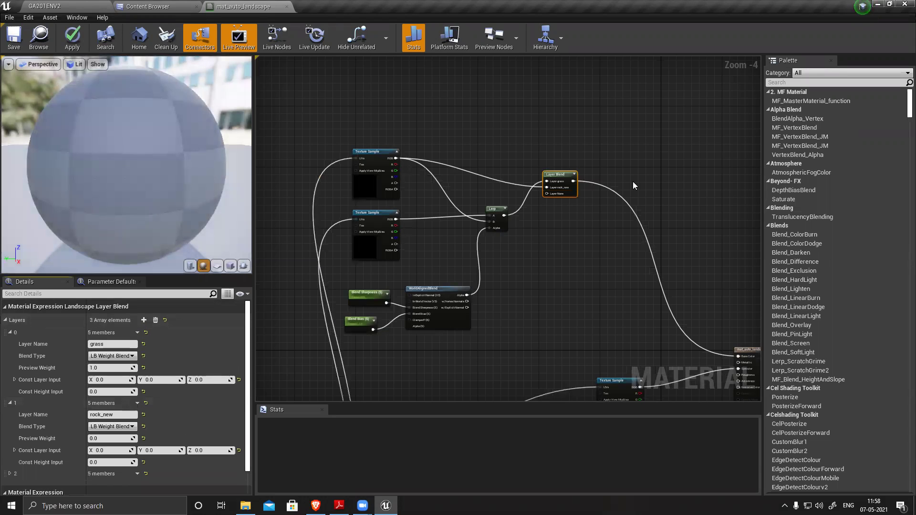
{"action": "left_click", "coordinate": [144, 321]}
{"action": "left_click", "coordinate": [145, 322]}
{"action": "left_click", "coordinate": [145, 321]}
{"action": "left_click", "coordinate": [145, 321]}
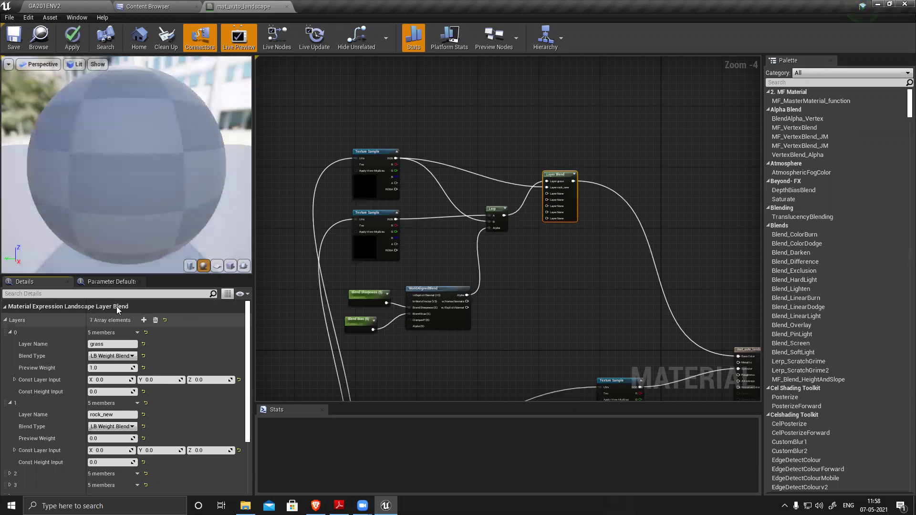
Examine the expanded Layer Blend inputs and the texture assigned to the lower Texture Sample feeding the Lerp.
{"action": "scroll", "coordinate": [544, 205], "scroll_direction": "up", "scroll_amount": 3}
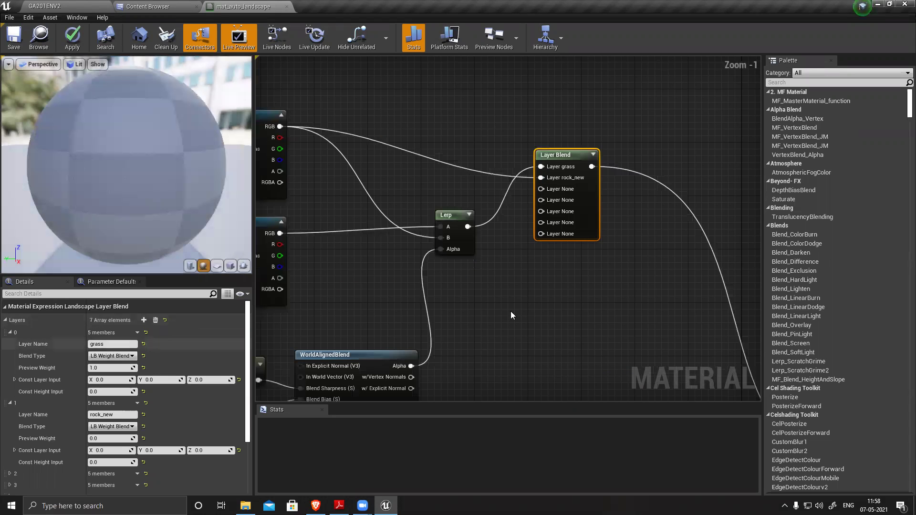
{"action": "right_click_drag", "start_coordinate": [520, 324], "coordinate": [572, 271]}
{"action": "scroll", "coordinate": [572, 271], "scroll_direction": "down", "scroll_amount": 2}
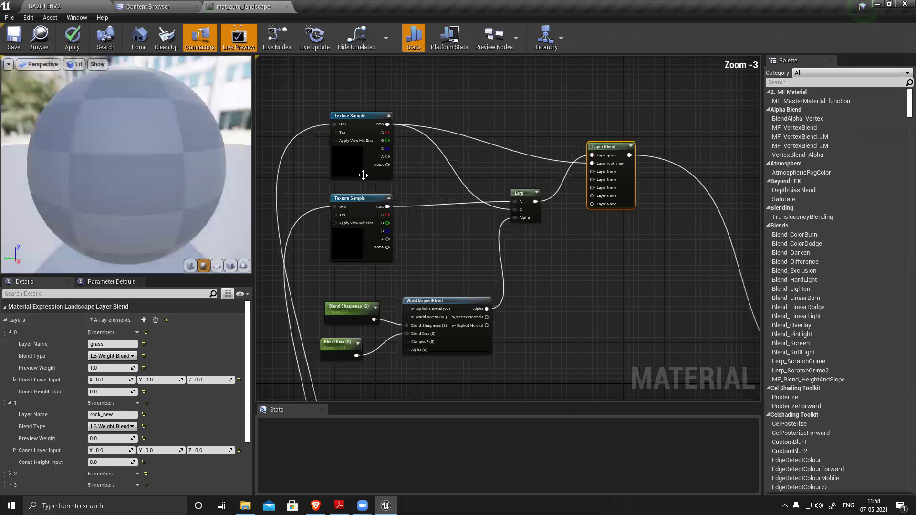
{"action": "left_click", "coordinate": [349, 255]}
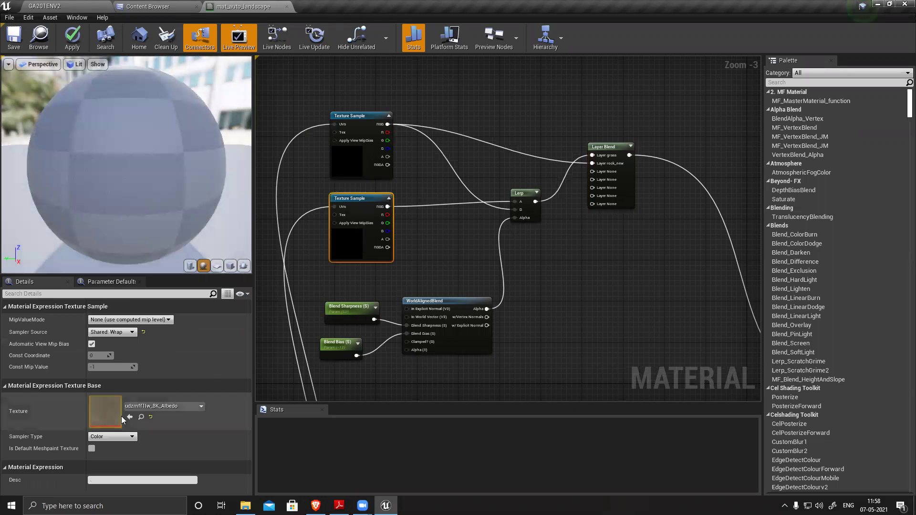
{"action": "right_click_drag", "start_coordinate": [470, 211], "coordinate": [461, 180]}
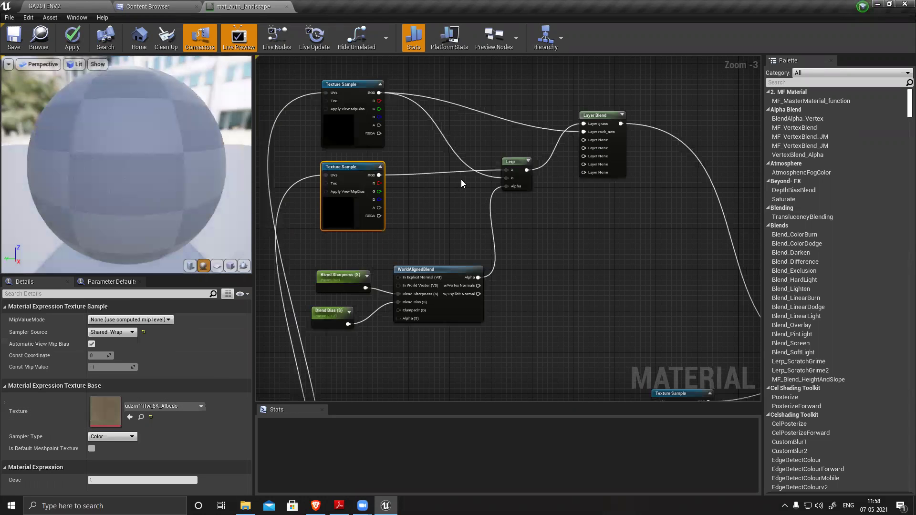
Duplicate the base-color Texture Sample, Lerp and WorldAlignedBlend nodes below the originals, and move the original group further up.
{"action": "scroll", "coordinate": [408, 140], "scroll_direction": "down", "scroll_amount": 3}
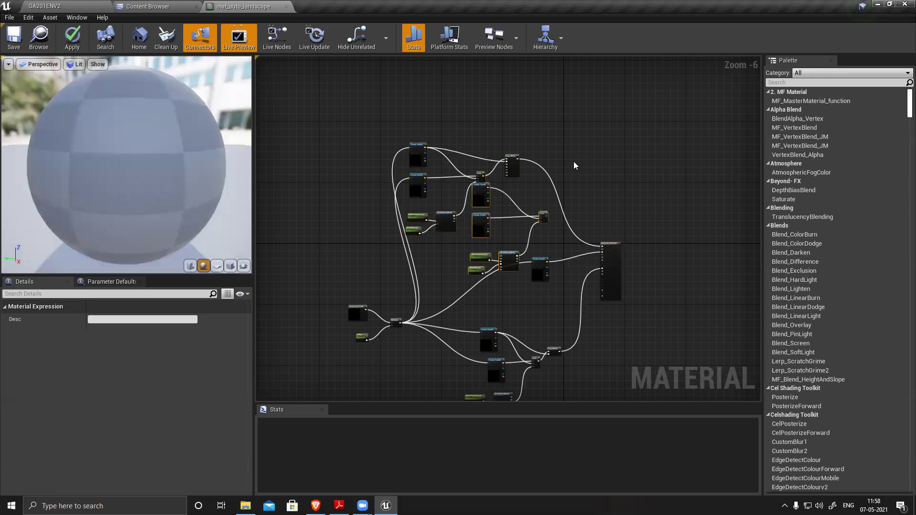
{"action": "scroll", "coordinate": [501, 241], "scroll_direction": "up", "scroll_amount": 2}
{"action": "left_click_drag", "start_coordinate": [567, 174], "coordinate": [454, 287]}
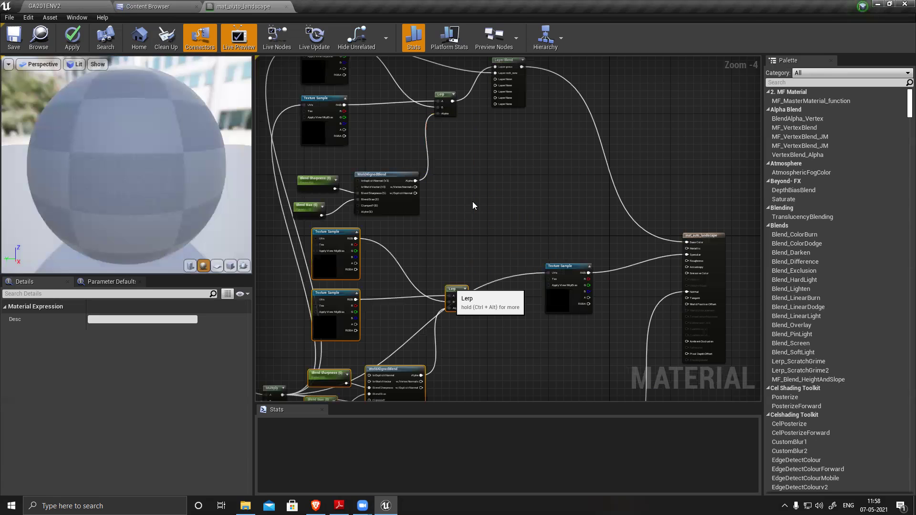
{"action": "scroll", "coordinate": [353, 99], "scroll_direction": "down", "scroll_amount": 3}
{"action": "left_click_drag", "start_coordinate": [354, 100], "coordinate": [513, 204]}
{"action": "left_click_drag", "start_coordinate": [484, 141], "coordinate": [504, 110]}
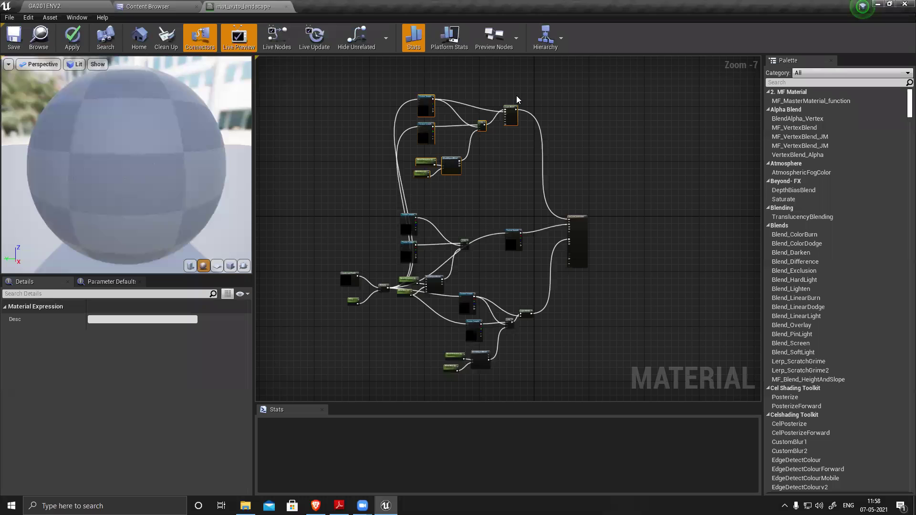
Move the duplicated blend nodes up into the free space directly below the original base-color group.
{"action": "left_click_drag", "start_coordinate": [480, 206], "coordinate": [399, 290]}
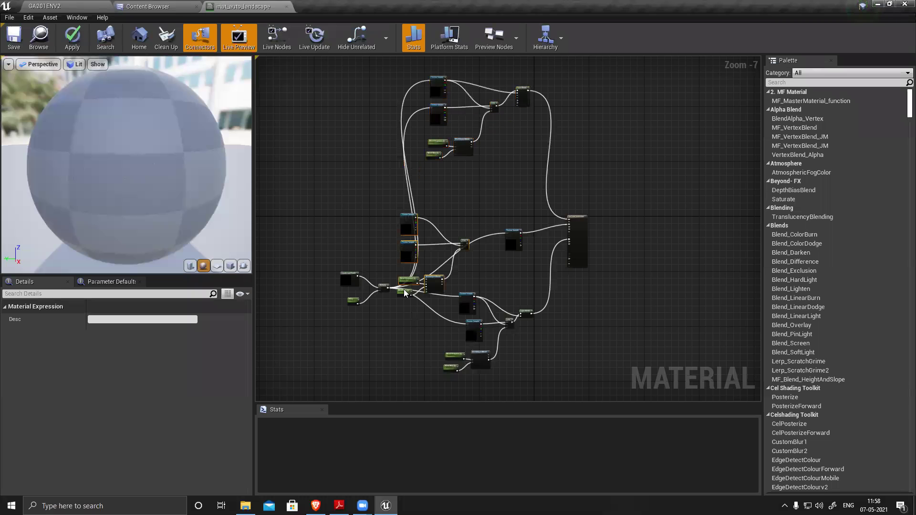
{"action": "scroll", "coordinate": [410, 313], "scroll_direction": "up", "scroll_amount": 2}
{"action": "right_click_drag", "start_coordinate": [503, 185], "coordinate": [496, 148]}
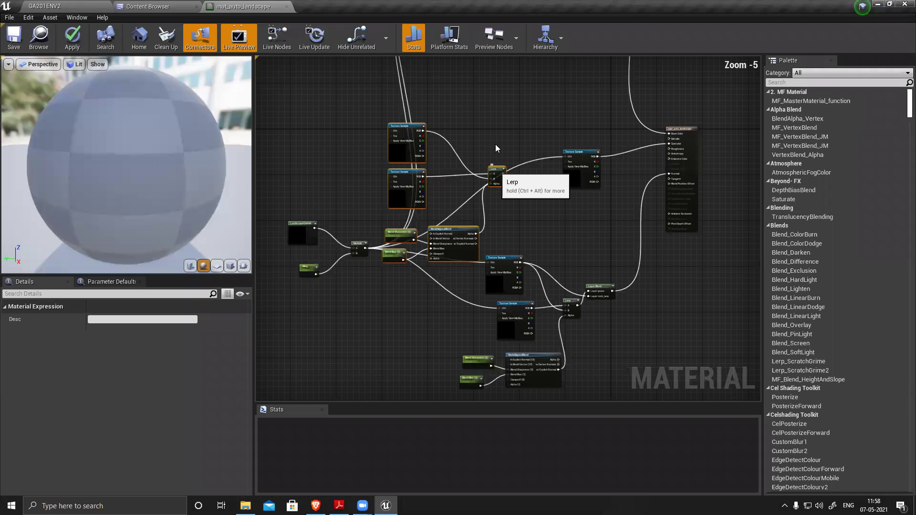
{"action": "left_click_drag", "start_coordinate": [496, 169], "coordinate": [493, 94]}
{"action": "right_click_drag", "start_coordinate": [547, 106], "coordinate": [530, 229]}
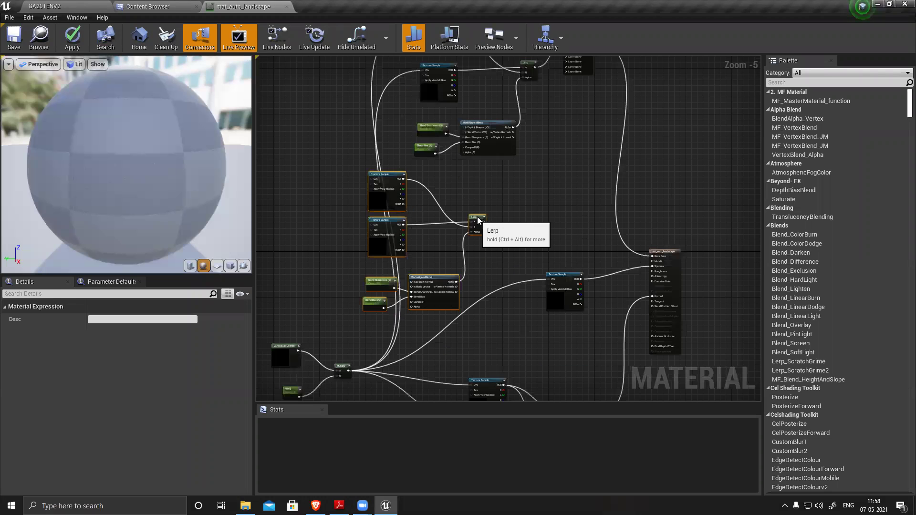
{"action": "left_click_drag", "start_coordinate": [380, 190], "coordinate": [386, 182]}
Connect the duplicated Lerp's output to the third input of the base-color Layer Blend node.
{"action": "left_click", "coordinate": [382, 236]}
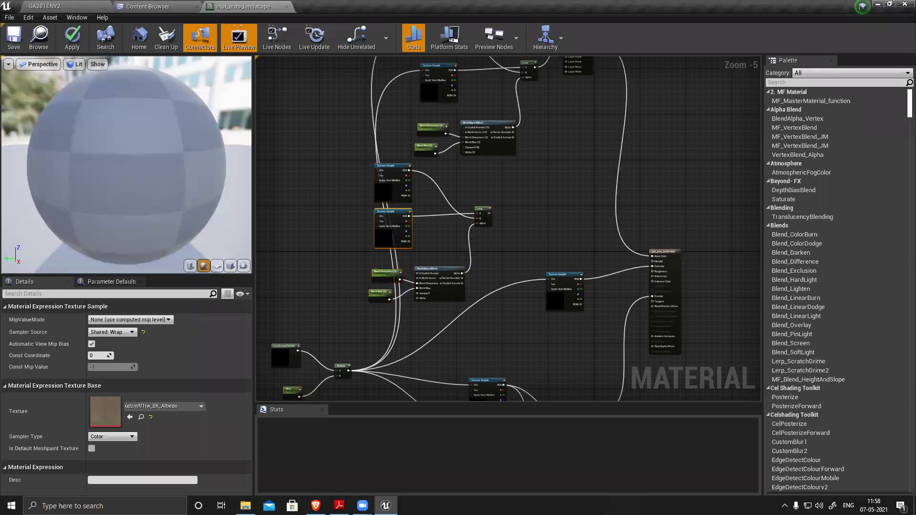
{"action": "right_click_drag", "start_coordinate": [499, 249], "coordinate": [464, 268]}
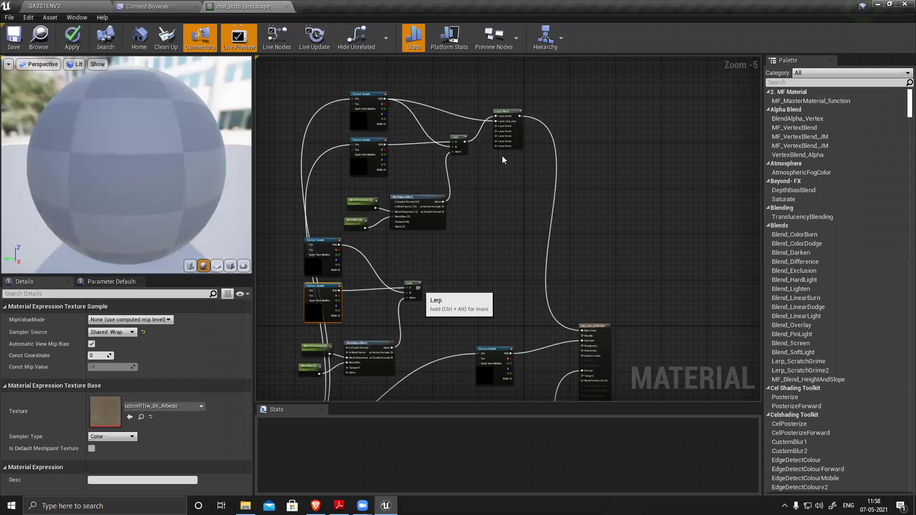
{"action": "left_click_drag", "start_coordinate": [419, 288], "coordinate": [493, 130]}
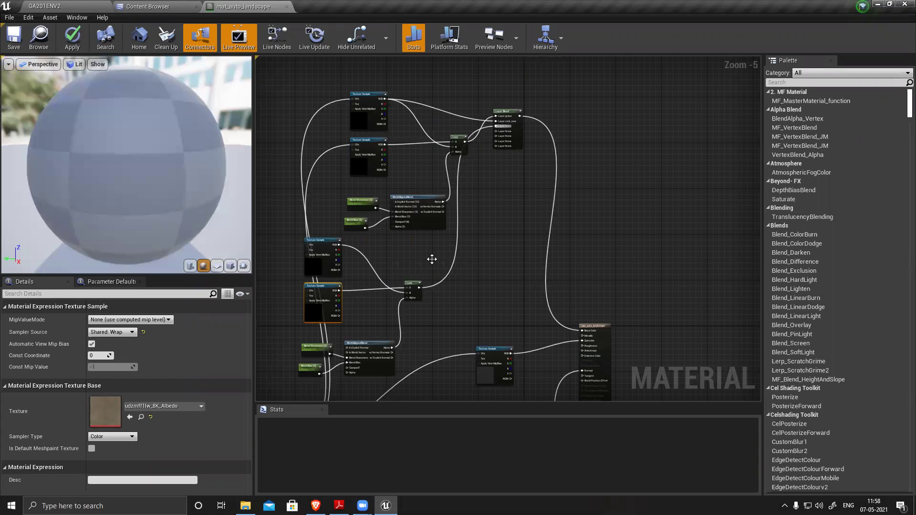
{"action": "right_click_drag", "start_coordinate": [399, 306], "coordinate": [425, 284]}
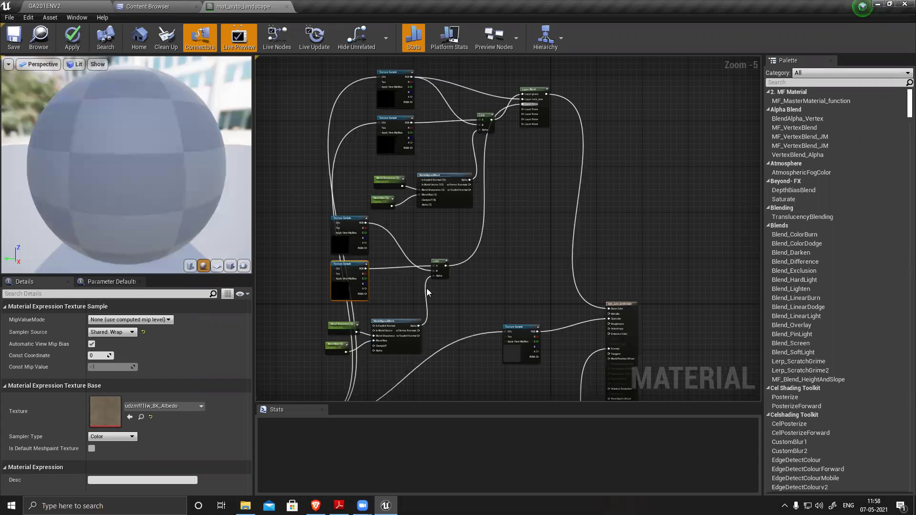
Spread out the base-color nodes by shifting the duplicated group, the original WorldAlignedBlend with its parameters, and the whole original group.
{"action": "left_click_drag", "start_coordinate": [427, 337], "coordinate": [436, 345]}
{"action": "left_click_drag", "start_coordinate": [447, 263], "coordinate": [468, 270]}
{"action": "right_click_drag", "start_coordinate": [541, 237], "coordinate": [509, 240]}
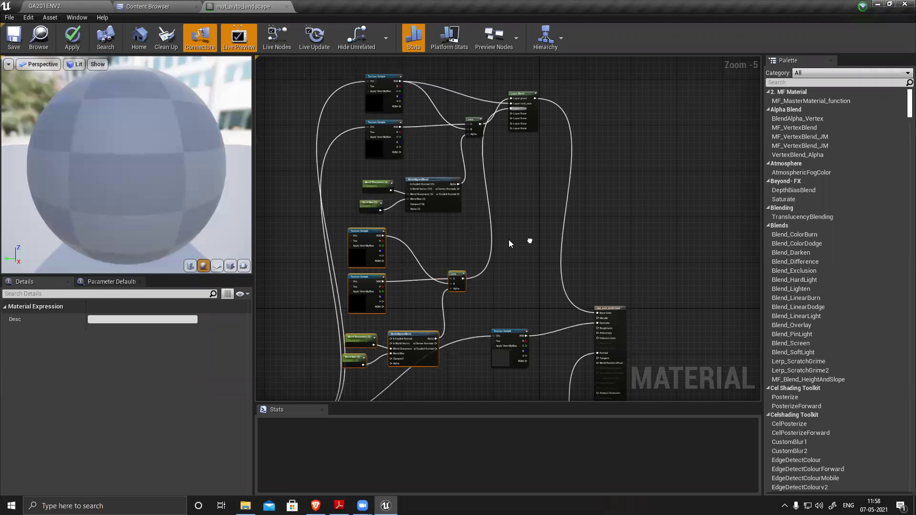
{"action": "left_click_drag", "start_coordinate": [412, 182], "coordinate": [346, 181]}
{"action": "right_click_drag", "start_coordinate": [423, 182], "coordinate": [458, 190]}
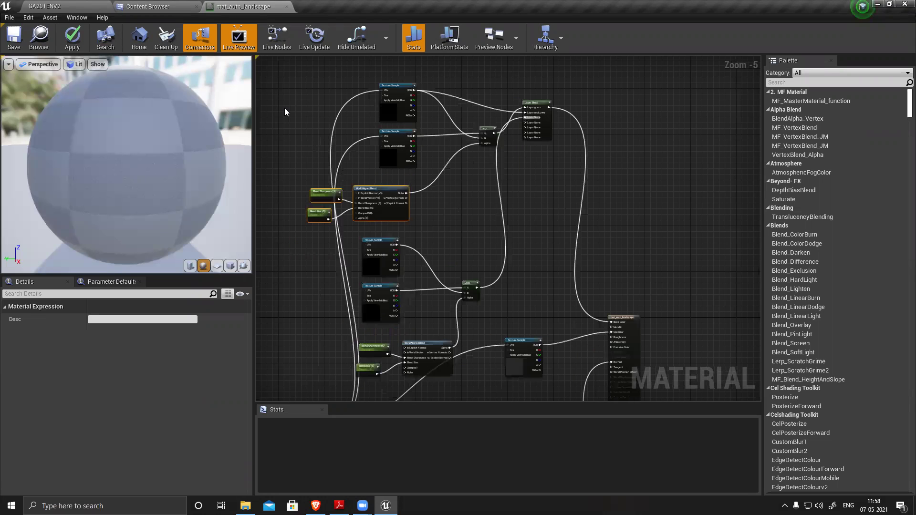
{"action": "left_click_drag", "start_coordinate": [331, 112], "coordinate": [486, 225]}
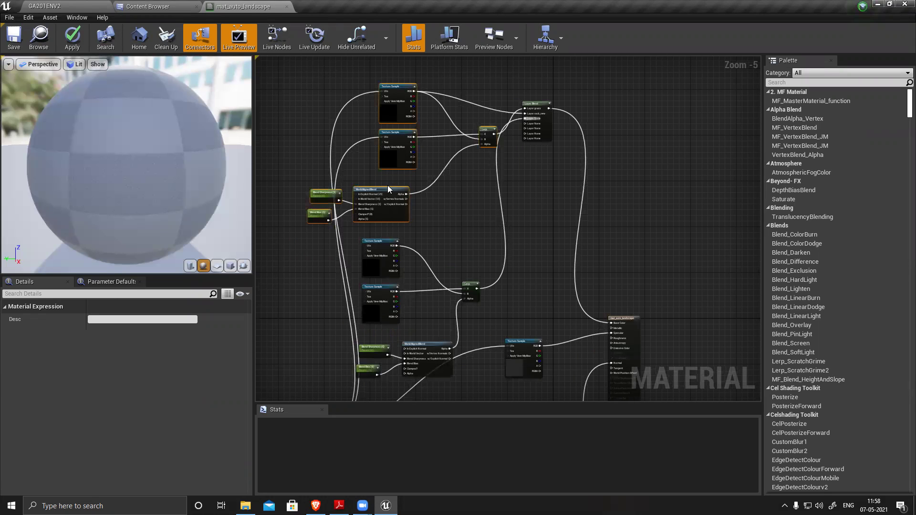
{"action": "left_click_drag", "start_coordinate": [405, 112], "coordinate": [396, 98]}
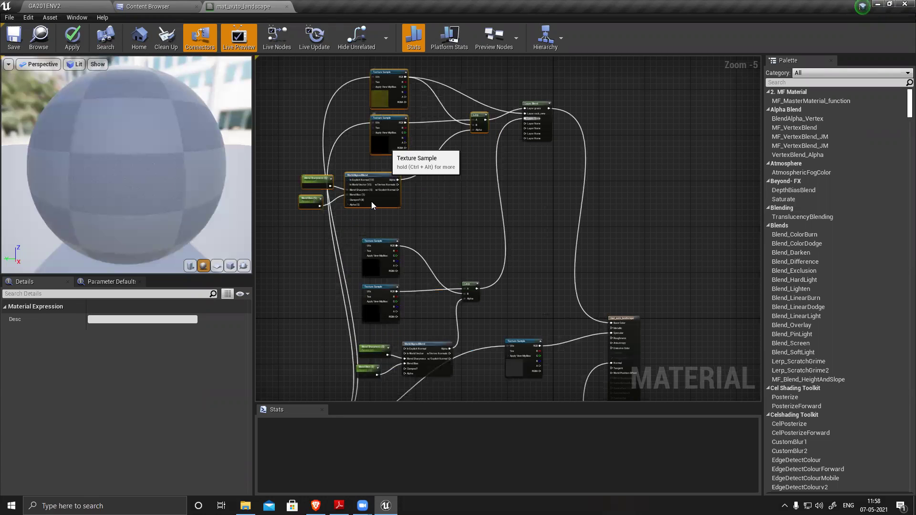
Select the upper duplicated Texture Sample and locate the Megascans Surfaces folder in the Content Browser.
{"action": "left_click", "coordinate": [367, 271]}
{"action": "right_click_drag", "start_coordinate": [367, 272], "coordinate": [381, 197]}
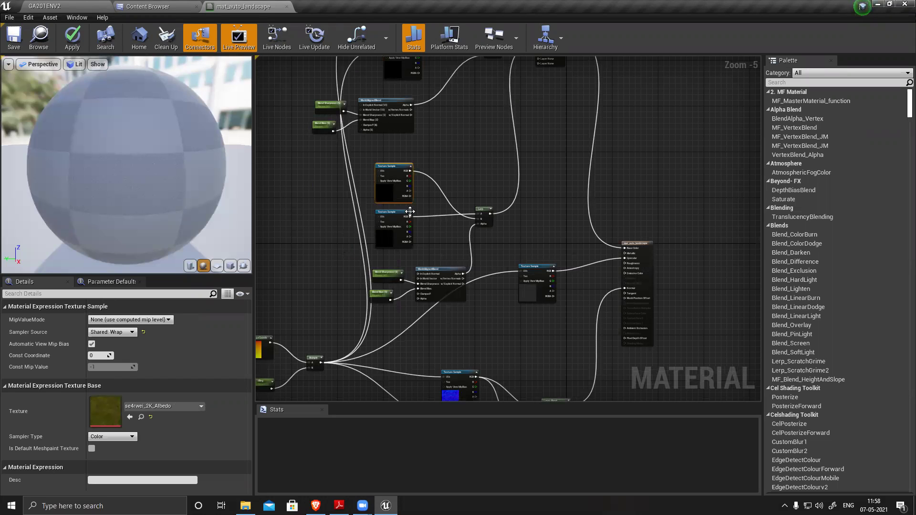
{"action": "scroll", "coordinate": [387, 192], "scroll_direction": "up", "scroll_amount": 1}
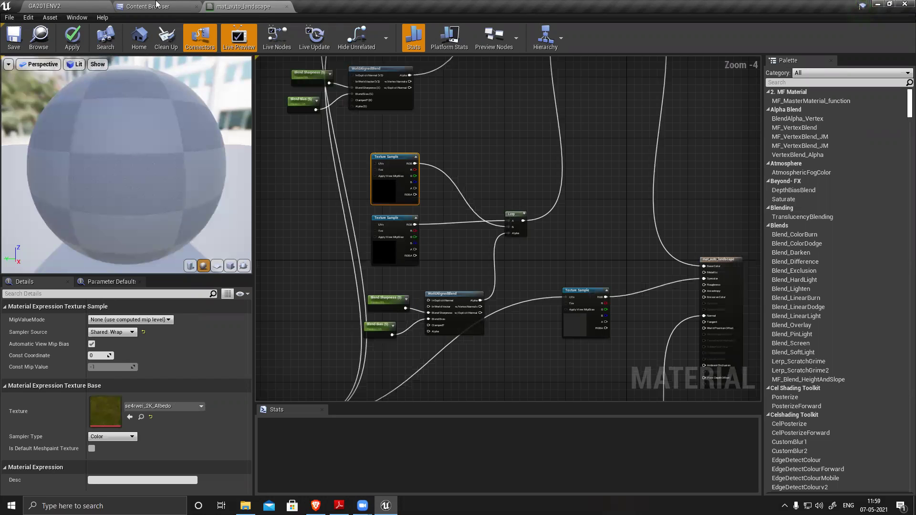
{"action": "key", "text": "ctrl+b"}
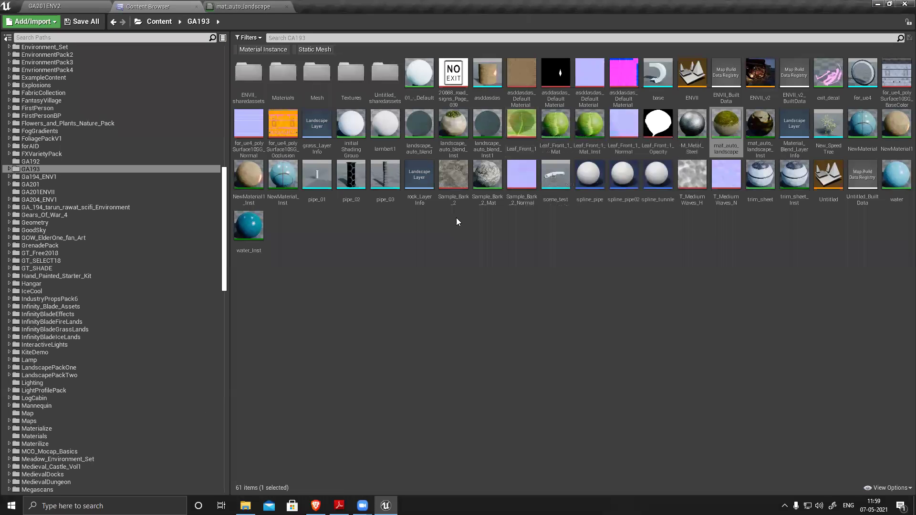
{"action": "double_click", "coordinate": [341, 76]}
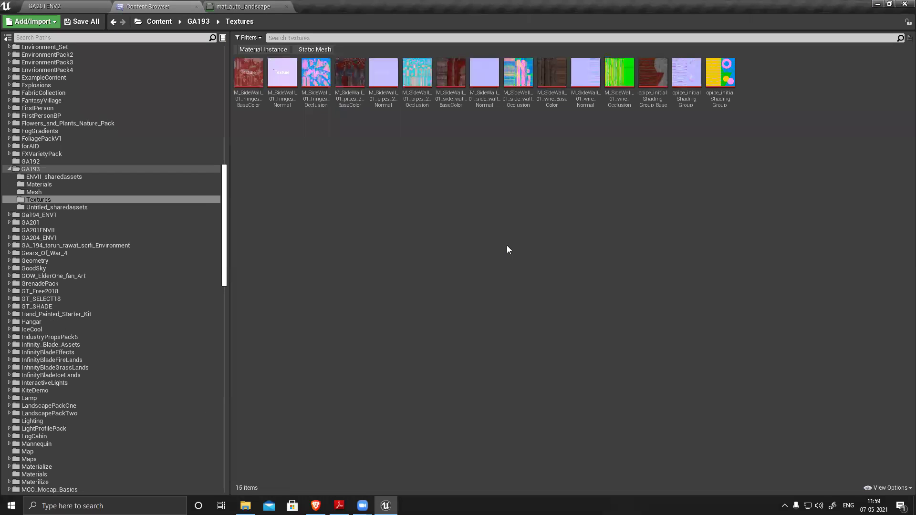
{"action": "scroll", "coordinate": [165, 423], "scroll_direction": "down", "scroll_amount": 1}
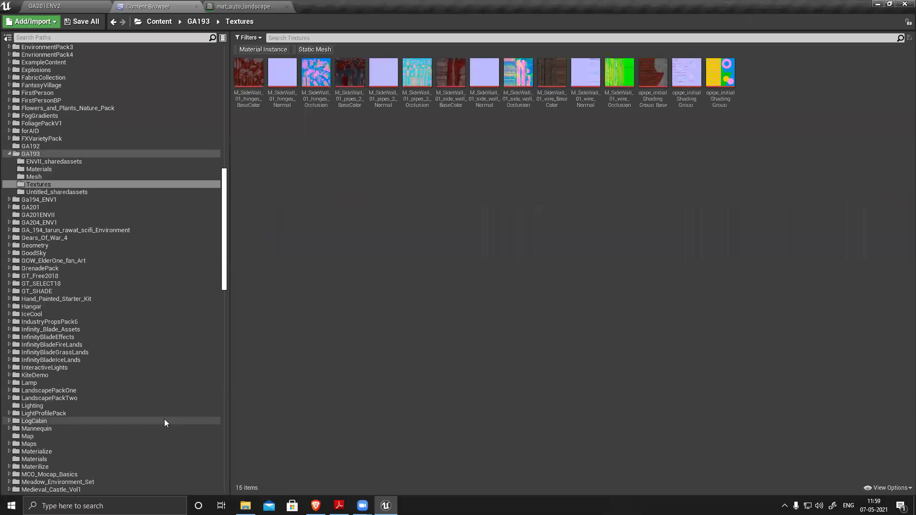
{"action": "scroll", "coordinate": [172, 399], "scroll_direction": "down", "scroll_amount": 10}
{"action": "scroll", "coordinate": [221, 377], "scroll_direction": "down", "scroll_amount": 10}
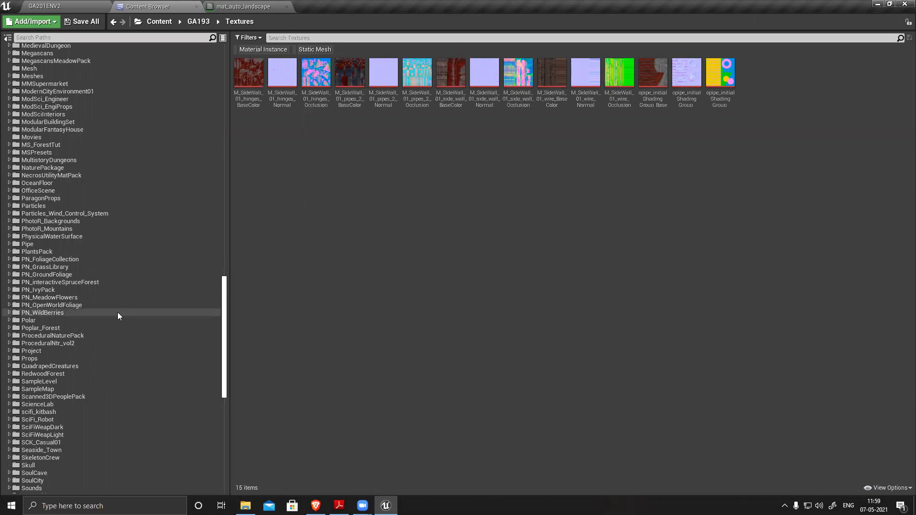
{"action": "scroll", "coordinate": [47, 114], "scroll_direction": "up", "scroll_amount": 2}
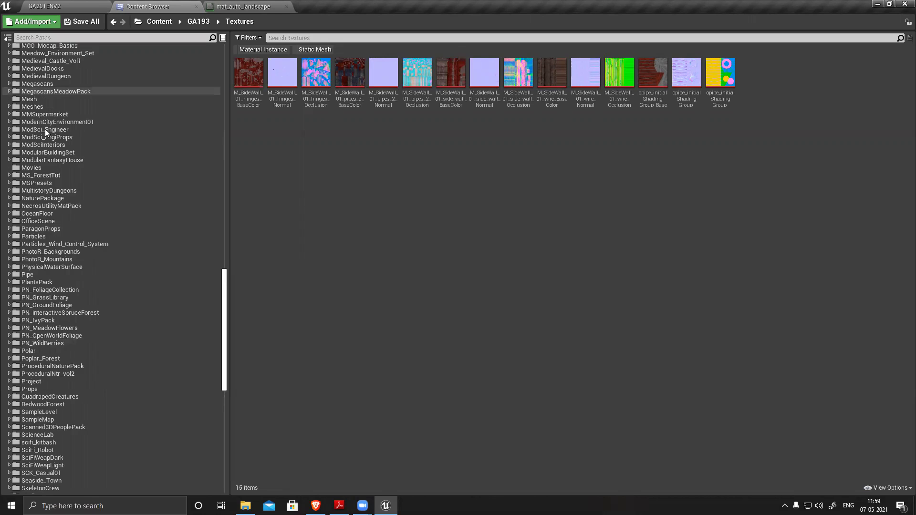
{"action": "scroll", "coordinate": [78, 180], "scroll_direction": "up", "scroll_amount": 3}
{"action": "scroll", "coordinate": [45, 143], "scroll_direction": "up", "scroll_amount": 2}
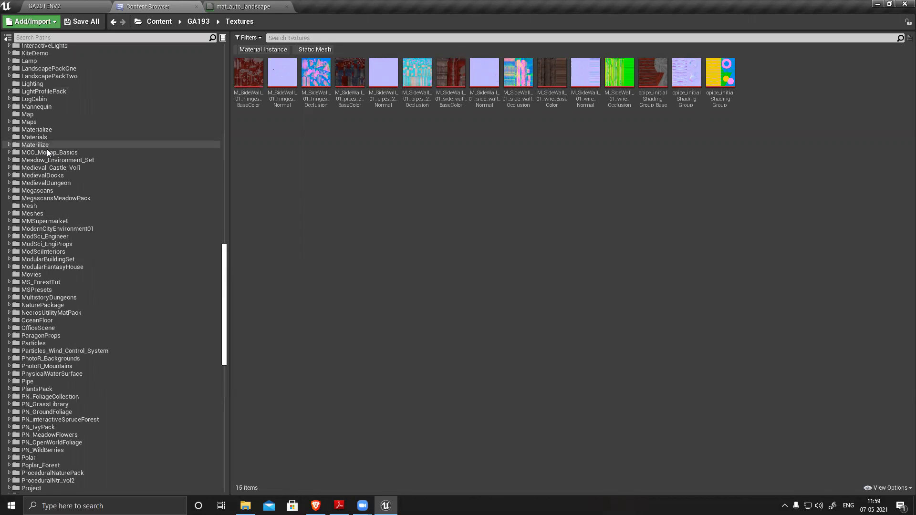
{"action": "scroll", "coordinate": [67, 220], "scroll_direction": "up", "scroll_amount": 1}
{"action": "double_click", "coordinate": [9, 223]}
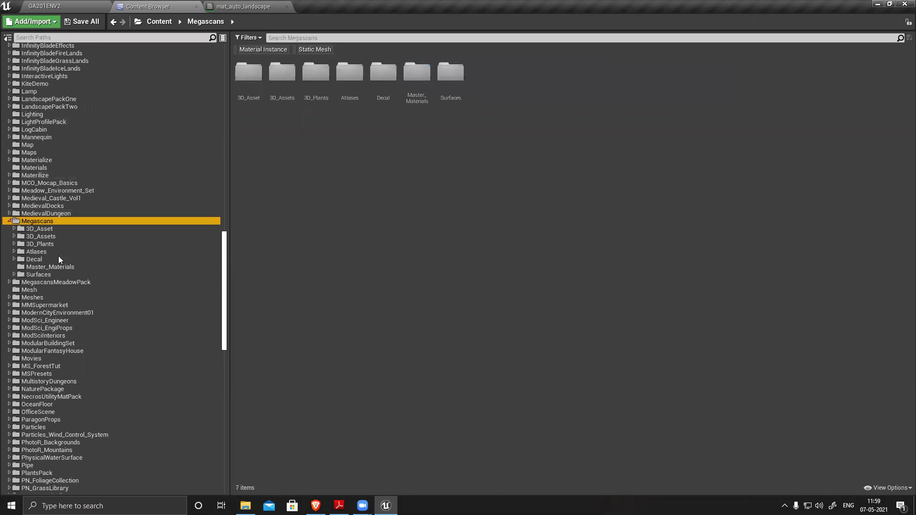
{"action": "double_click", "coordinate": [32, 275]}
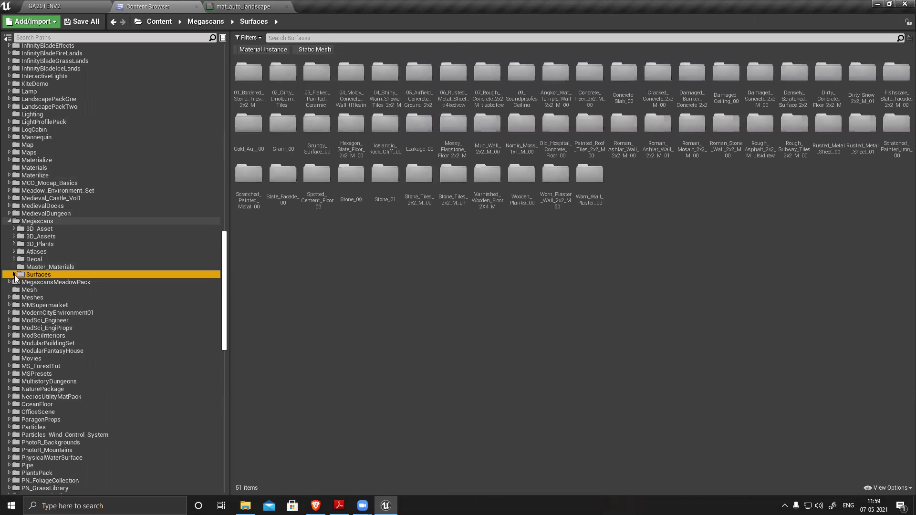
Assign tkwnbiaaw_4K_Albedo from the 03_Flaked_Painted_Ceramic_Tiles_tkwnbiaaw folder to the upper duplicated Texture Sample.
{"action": "left_click", "coordinate": [78, 289]}
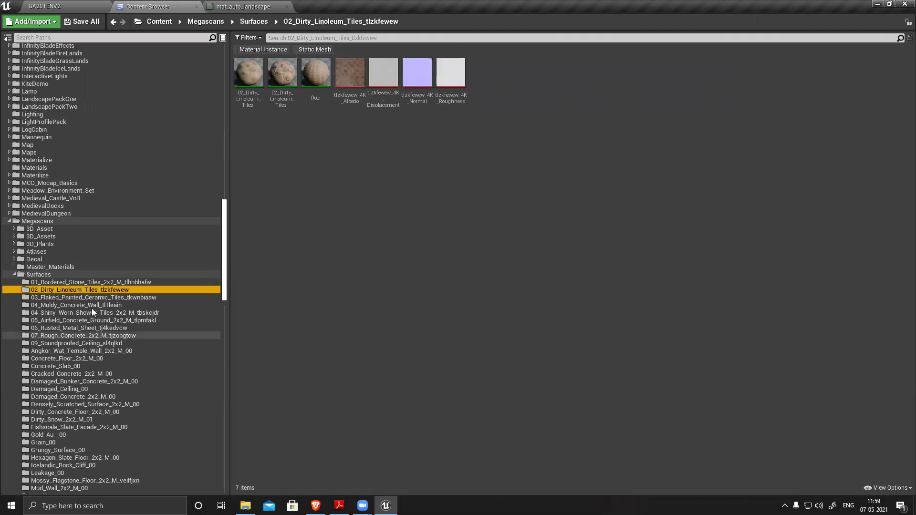
{"action": "left_click", "coordinate": [92, 298]}
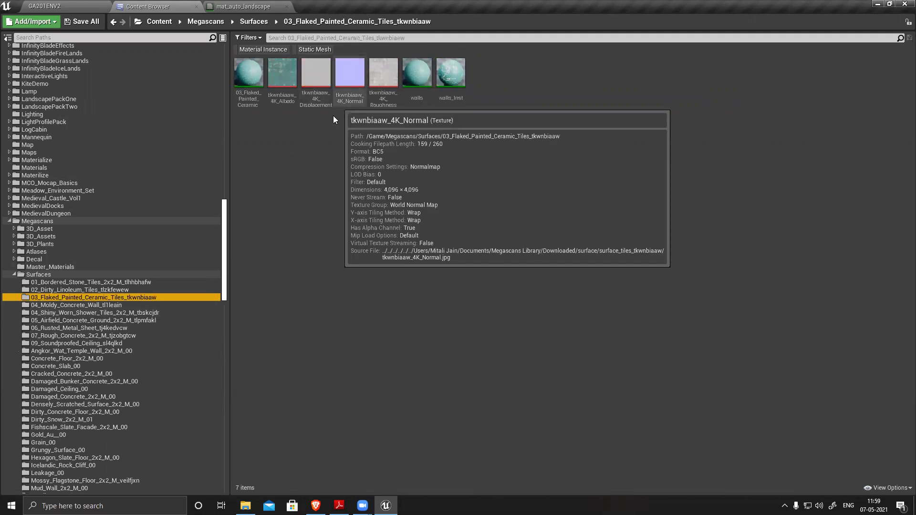
{"action": "left_click", "coordinate": [282, 73]}
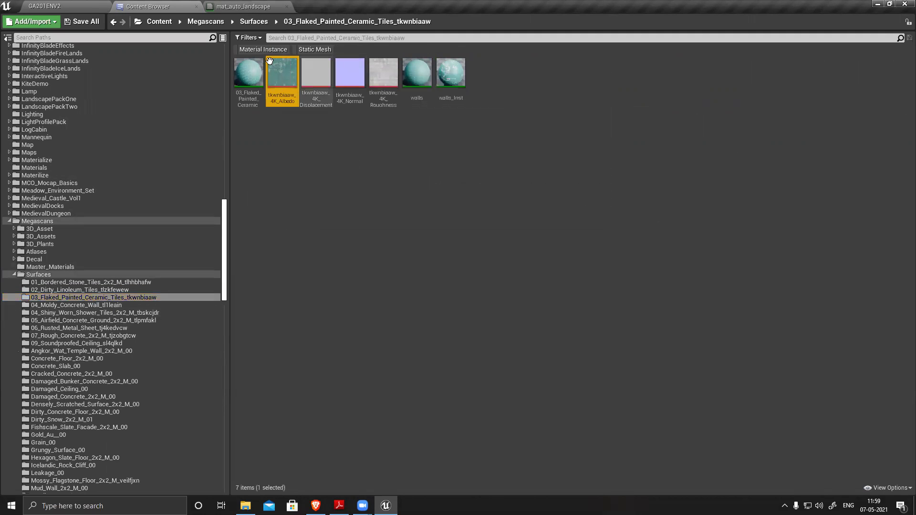
{"action": "left_click", "coordinate": [250, 6]}
{"action": "left_click", "coordinate": [130, 416]}
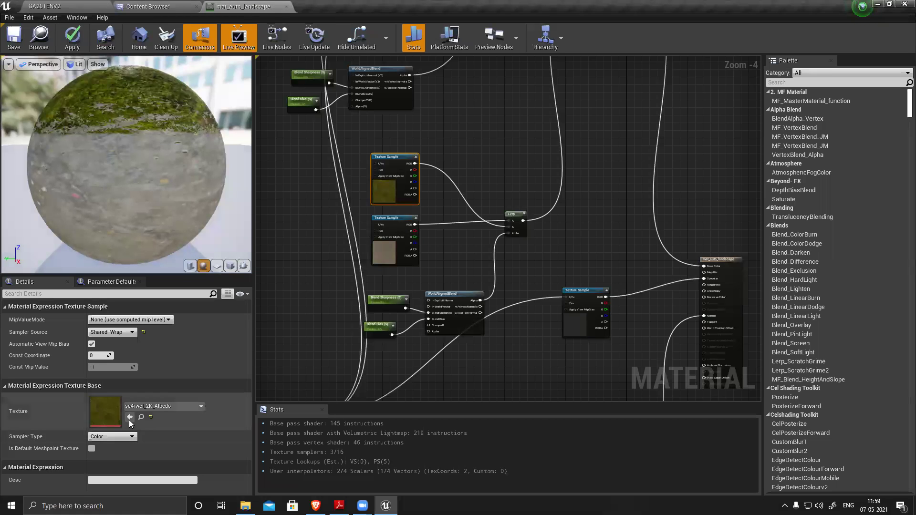
Assign the albedo texture from the Angkor_Wat_Temple_Wall_2x2_M_00 folder to the lower duplicated Texture Sample.
{"action": "right_click_drag", "start_coordinate": [378, 242], "coordinate": [435, 207]}
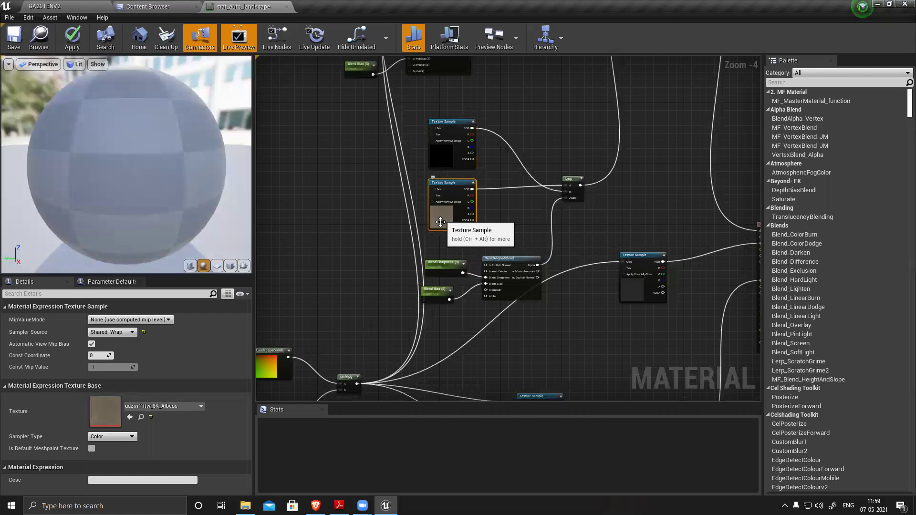
{"action": "left_click", "coordinate": [148, 6]}
{"action": "left_click", "coordinate": [115, 306]}
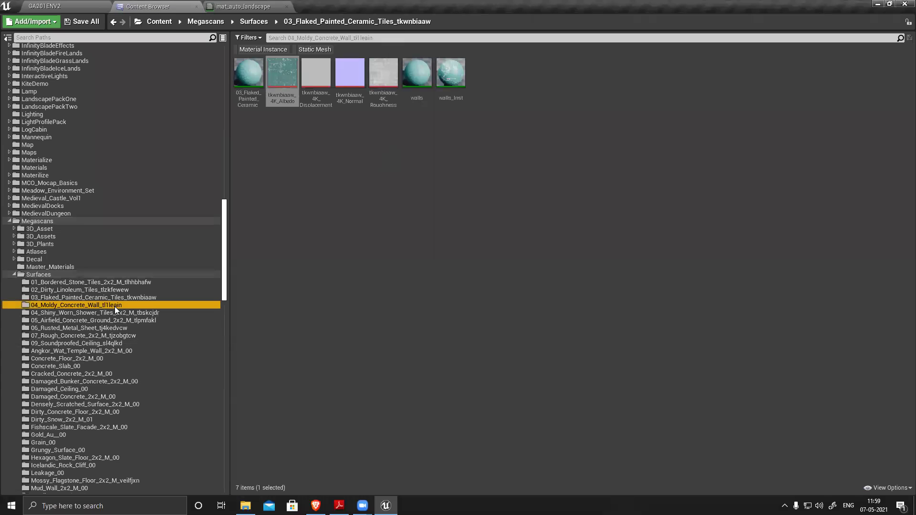
{"action": "left_click", "coordinate": [111, 319]}
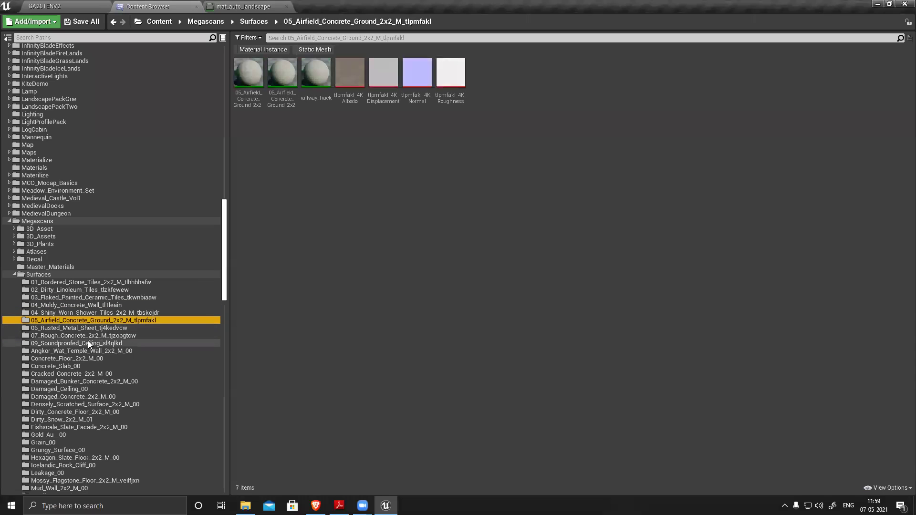
{"action": "left_click", "coordinate": [88, 341]}
{"action": "left_click", "coordinate": [80, 349]}
{"action": "left_click", "coordinate": [277, 73]}
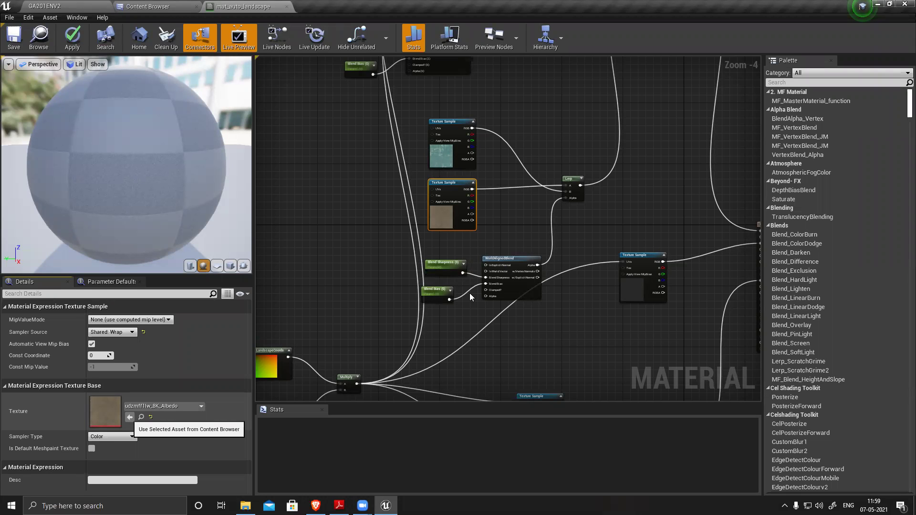
Rename the duplicated Blend Sharpness parameter to Blend Sharpness2 (S), and select the duplicated Blend Bias parameter.
{"action": "scroll", "coordinate": [458, 255], "scroll_direction": "up", "scroll_amount": 3}
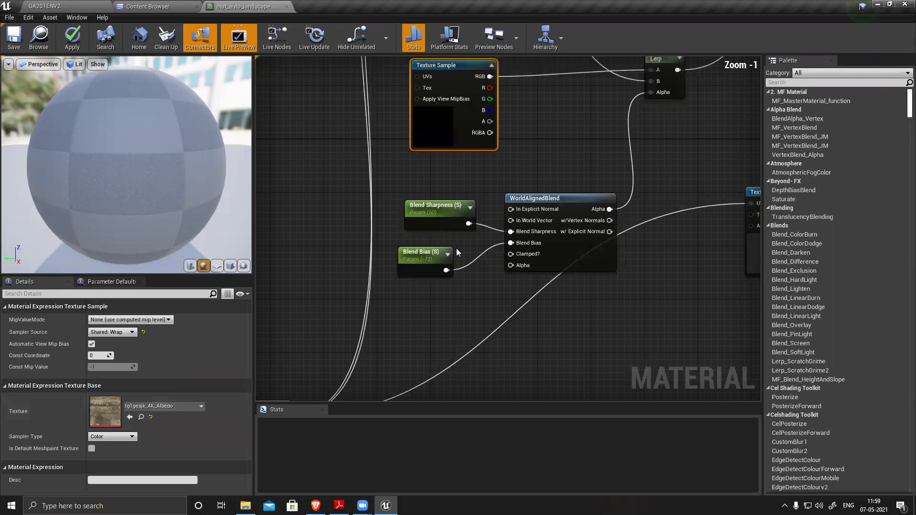
{"action": "scroll", "coordinate": [432, 202], "scroll_direction": "up", "scroll_amount": 1}
{"action": "left_click", "coordinate": [432, 204]}
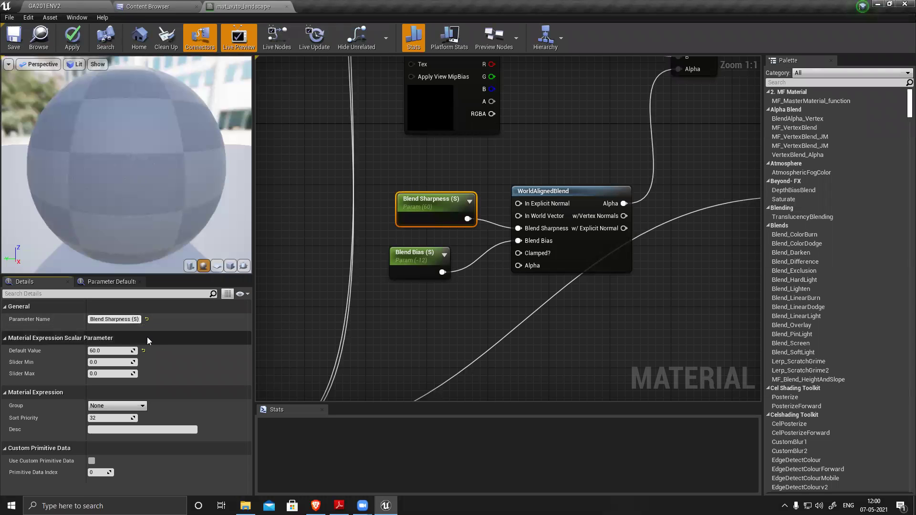
{"action": "left_click", "coordinate": [129, 319]}
{"action": "type", "text": "2"}
{"action": "left_click", "coordinate": [408, 257]}
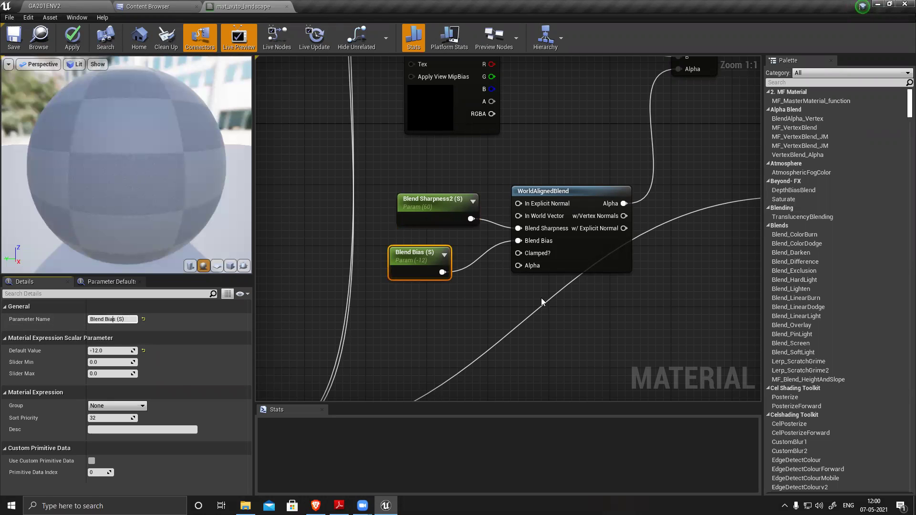
Review the whole mat_auto_landscape graph, and close the material and the Content Browser to return to the level.
{"action": "scroll", "coordinate": [477, 300], "scroll_direction": "down", "scroll_amount": 2}
{"action": "scroll", "coordinate": [499, 277], "scroll_direction": "down", "scroll_amount": 5}
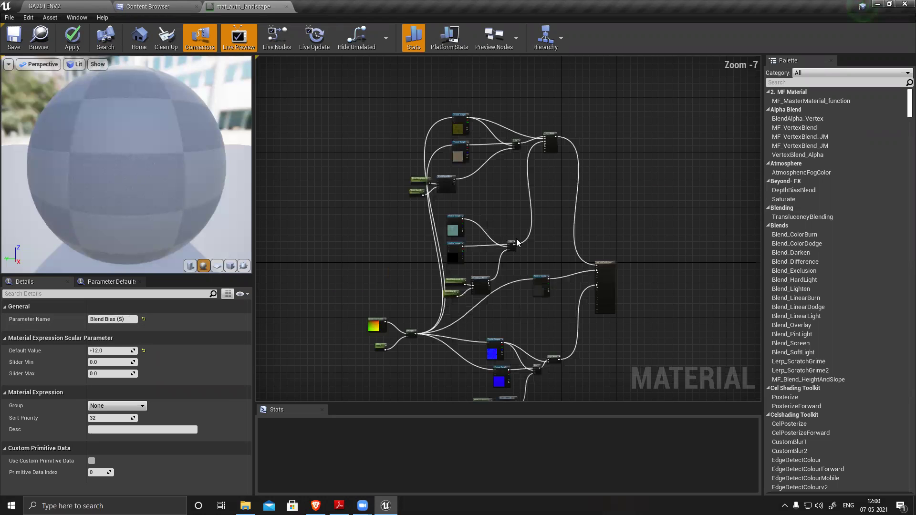
{"action": "scroll", "coordinate": [517, 295], "scroll_direction": "down", "scroll_amount": 2}
{"action": "right_click_drag", "start_coordinate": [573, 300], "coordinate": [569, 302]}
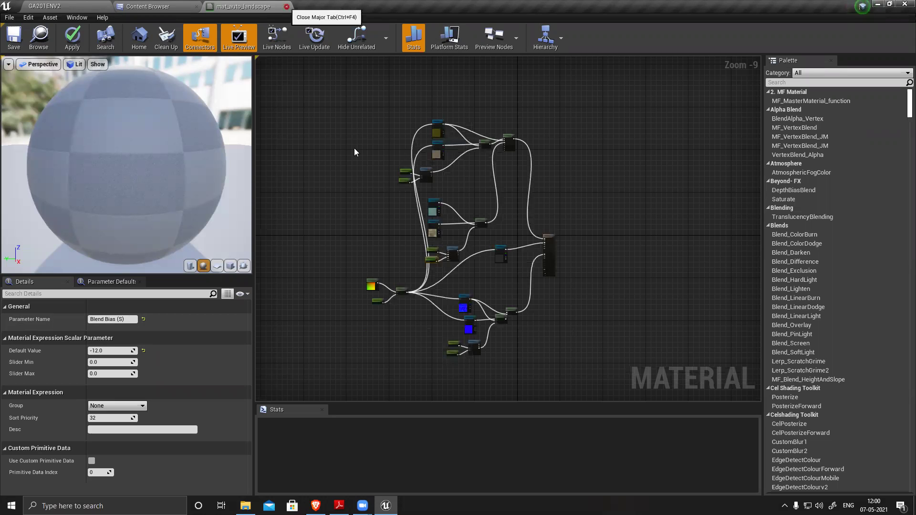
{"action": "key", "text": "ctrl+F4"}
{"action": "left_click", "coordinate": [523, 289]}
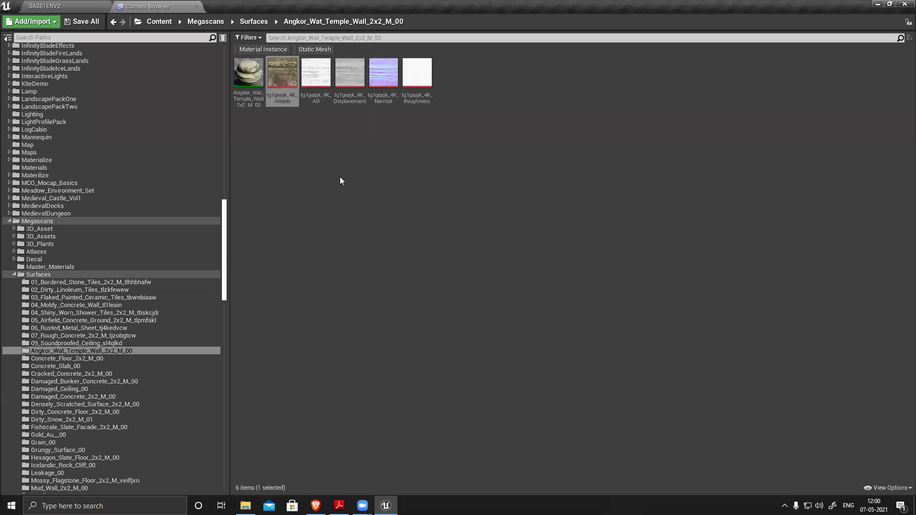
{"action": "left_click", "coordinate": [340, 178]}
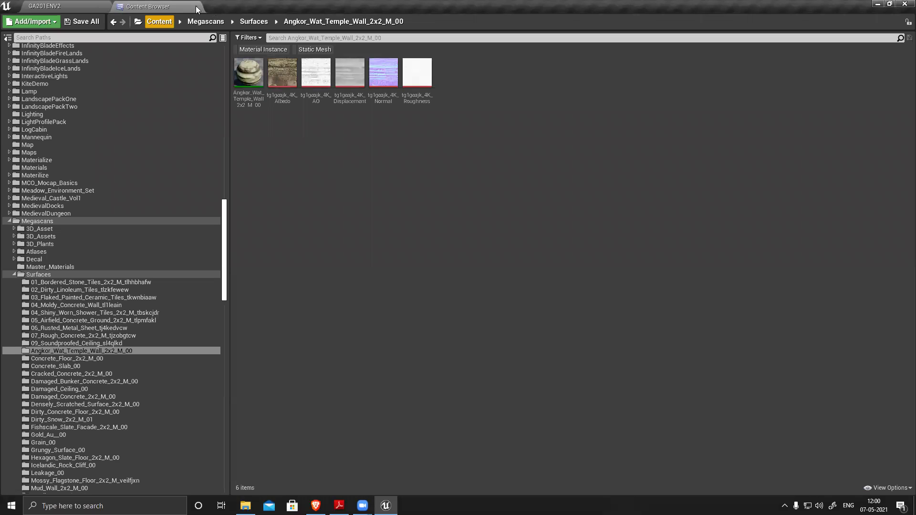
{"action": "key", "text": "ctrl+F4"}
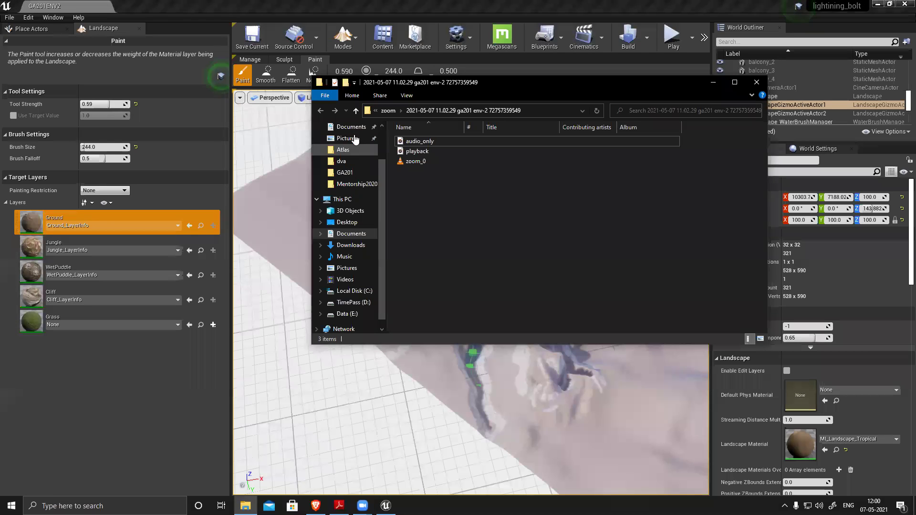
In File Explorer, open the Zoom folder under Documents and select the two GA201 ENV-2 recording folders dated 2021-05-07.
{"action": "key", "text": "alt+Up"}
{"action": "key", "text": "alt+Up"}
{"action": "left_click", "coordinate": [426, 291]}
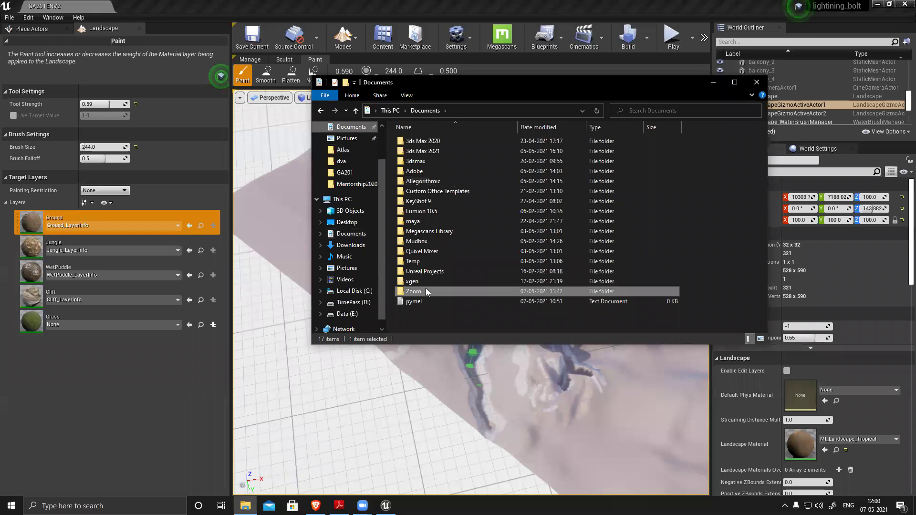
{"action": "double_click", "coordinate": [426, 291]}
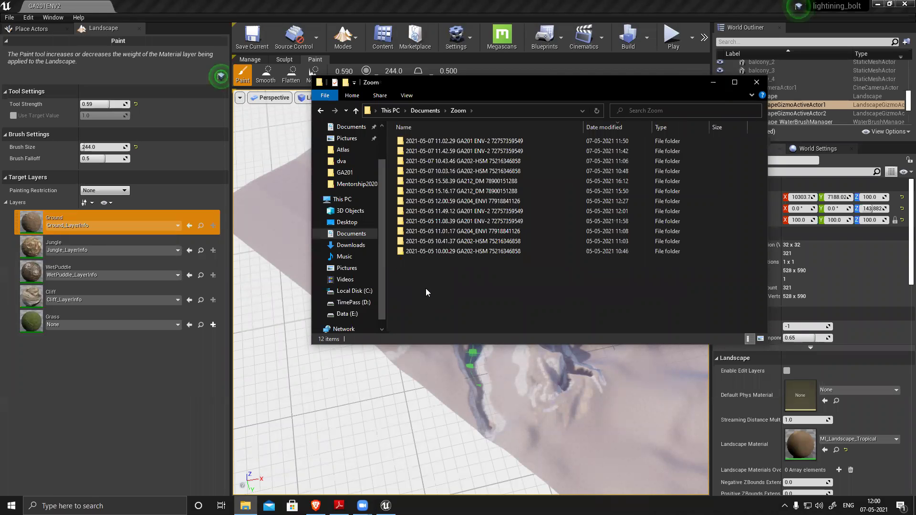
{"action": "left_click", "coordinate": [464, 251]}
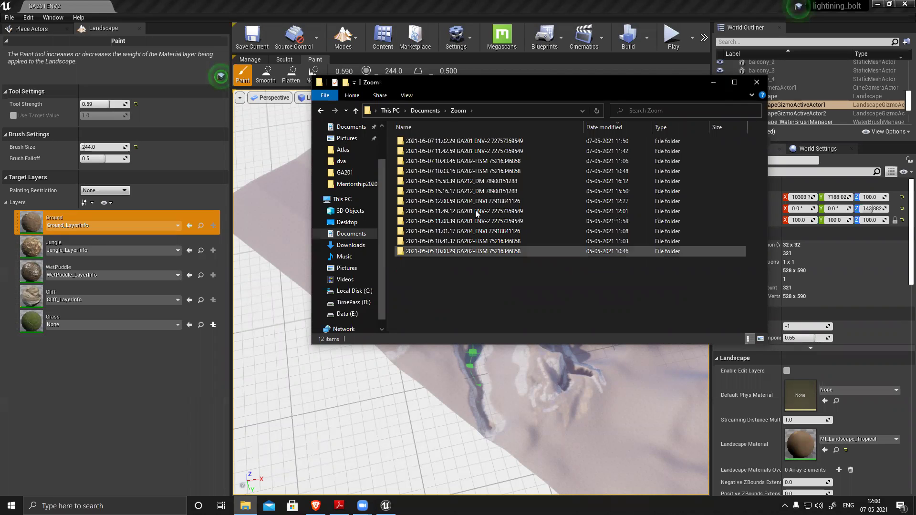
{"action": "left_click", "coordinate": [491, 201]}
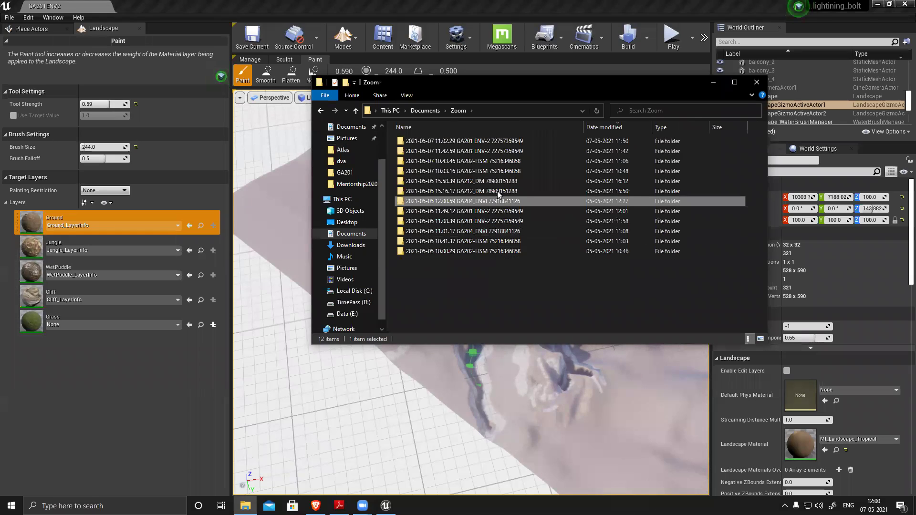
{"action": "left_click", "coordinate": [491, 151]}
{"action": "left_click", "coordinate": [488, 142], "text": "ctrl"}
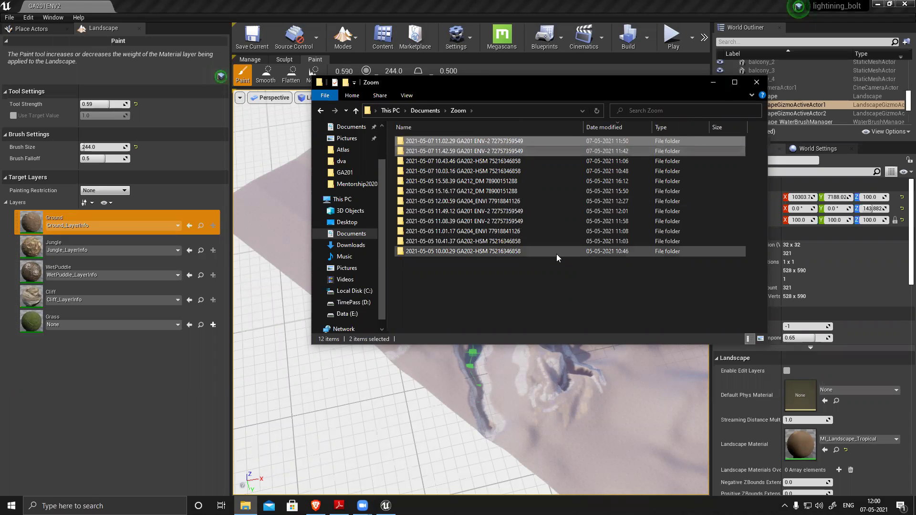
Close the Zoom folder window, the Unreal Editor and the Epic Games Launcher to return to the desktop.
{"action": "left_click", "coordinate": [758, 83]}
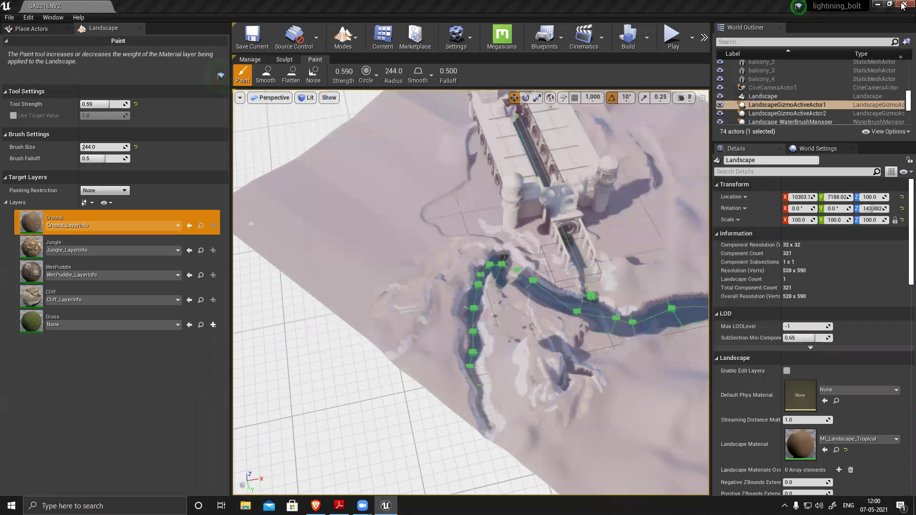
{"action": "left_click", "coordinate": [902, 6]}
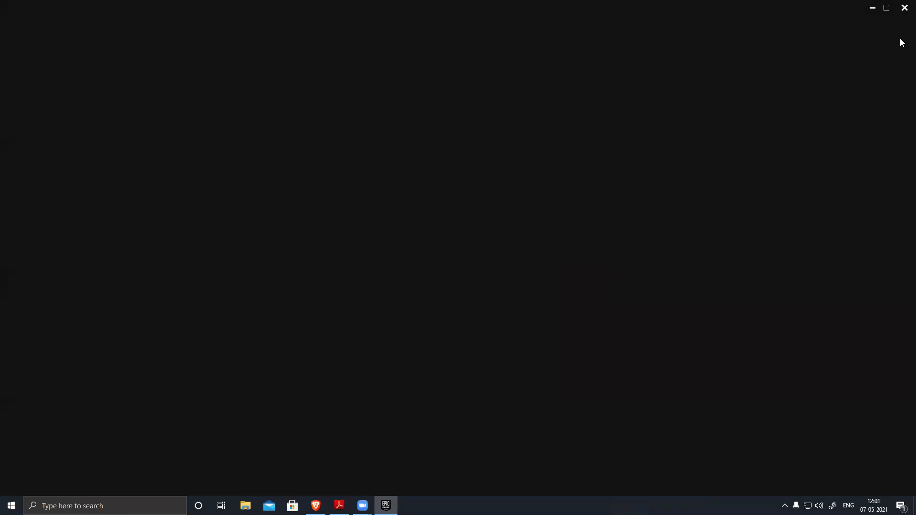
{"action": "left_click", "coordinate": [904, 7]}
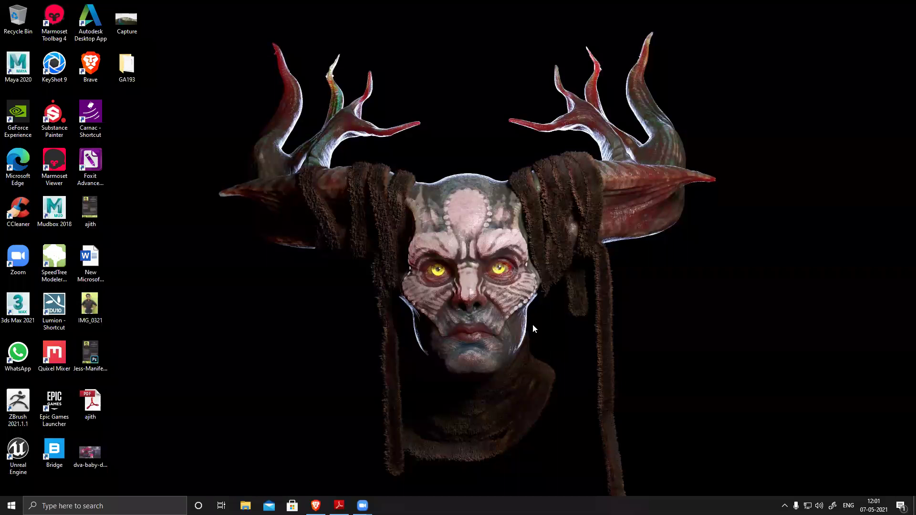